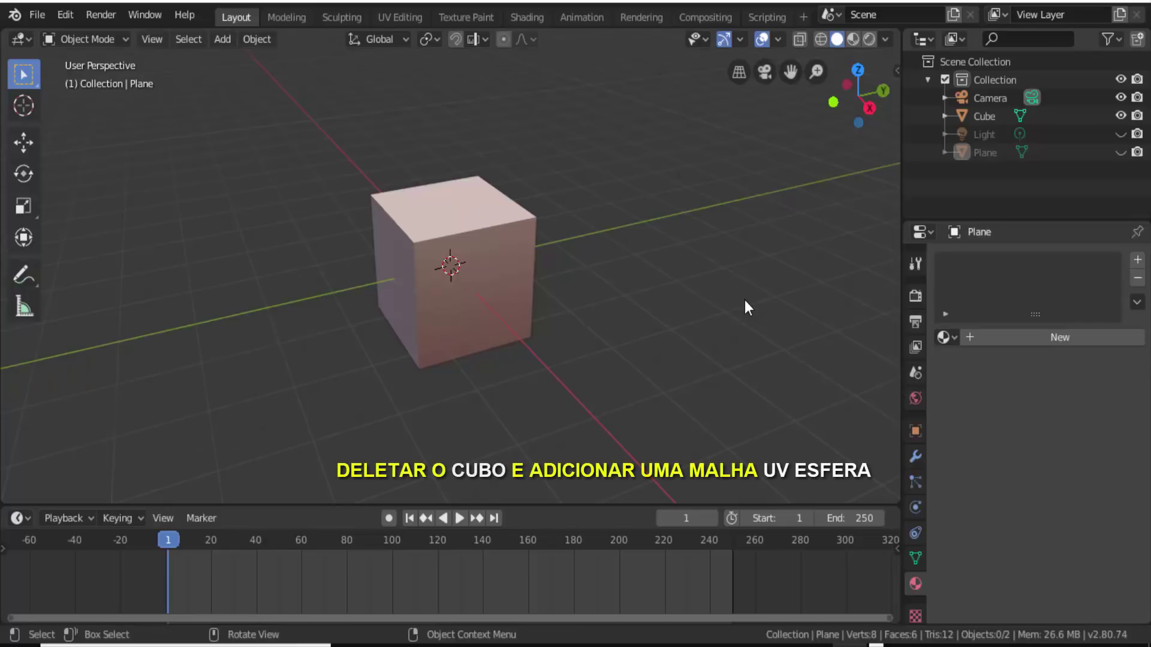
- Delete the cube and add a UV sphere mesh in its place
{"action": "left_click", "coordinate": [447, 222]}
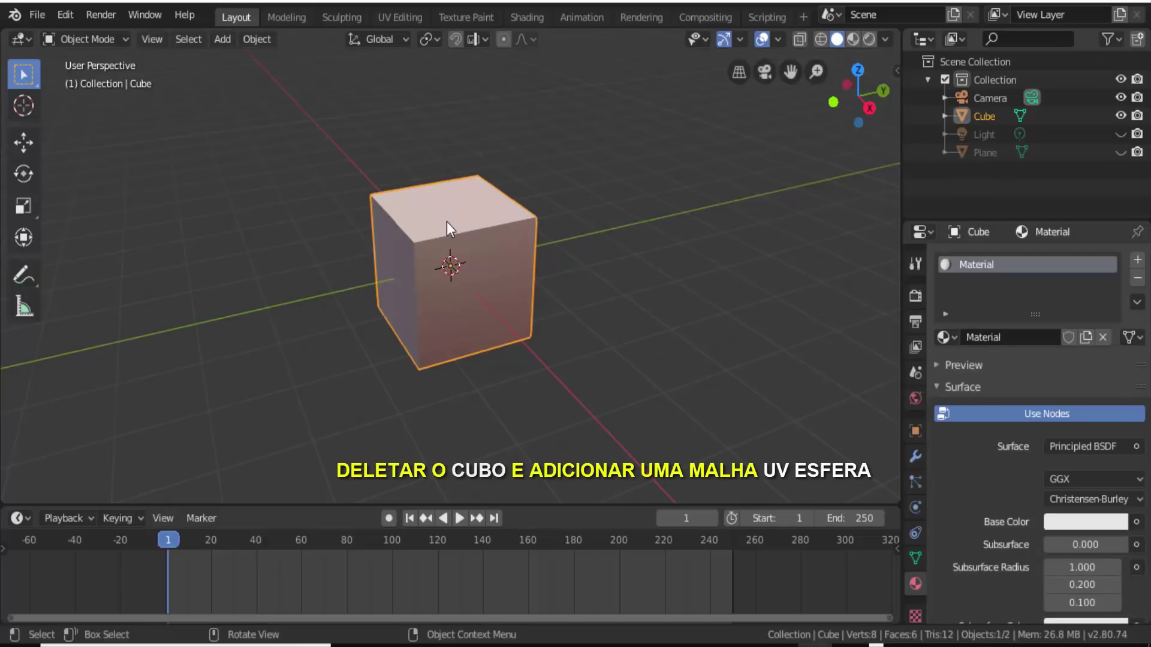
{"action": "key", "text": "x"}
{"action": "left_click", "coordinate": [670, 179]}
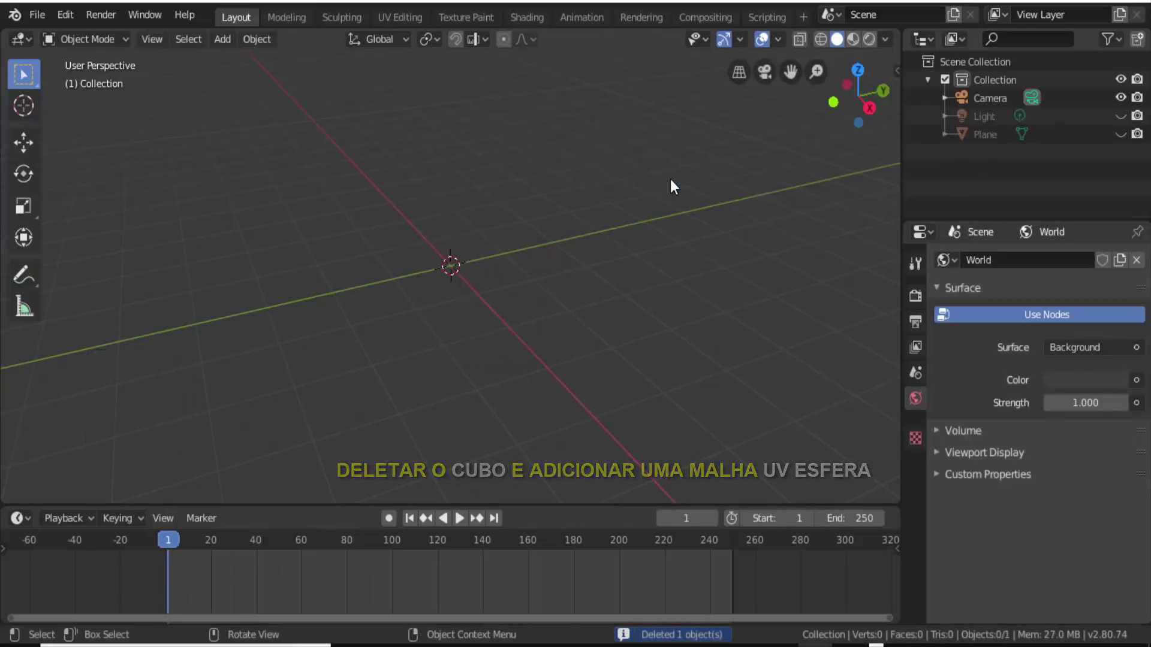
{"action": "key", "text": "shift+a"}
{"action": "mouse_move", "coordinate": [670, 178]}
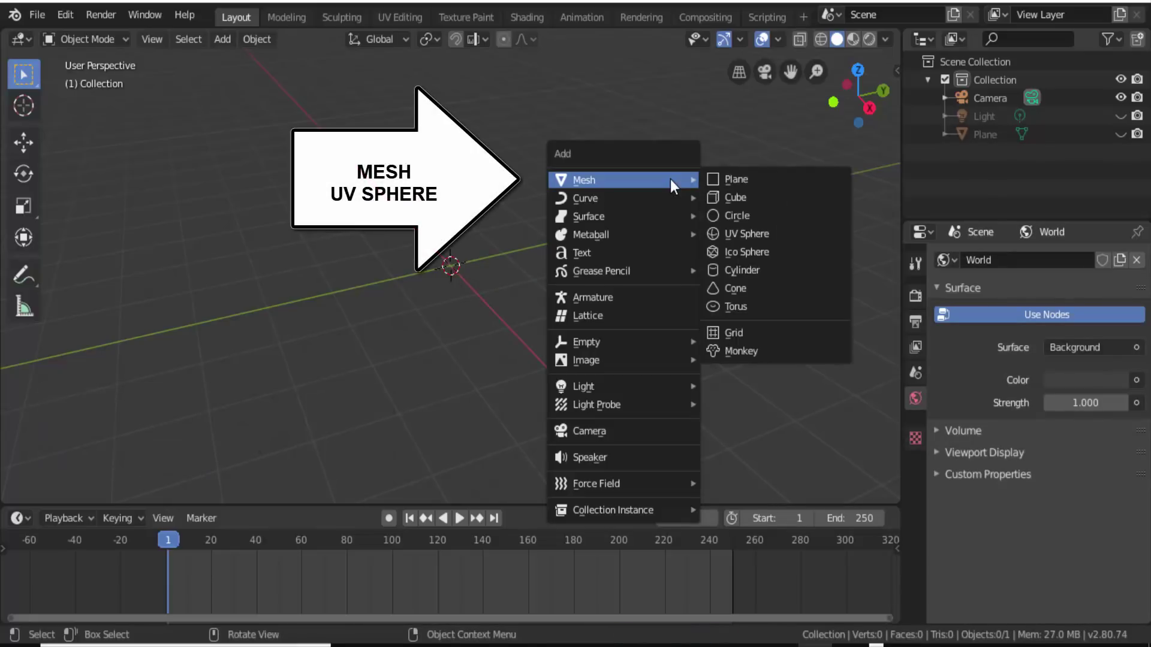
{"action": "left_click", "coordinate": [747, 232]}
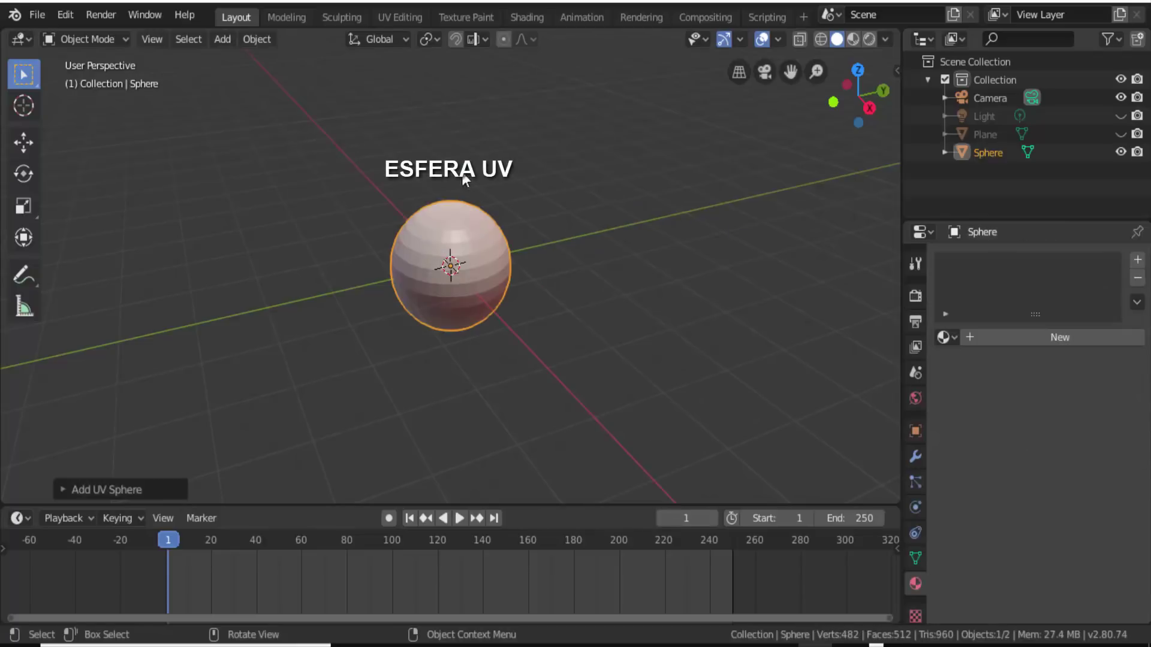
- Subdivide the whole sphere mesh in Edit Mode with a smoothness of 1.000, then deselect its vertices
{"action": "left_click", "coordinate": [90, 38]}
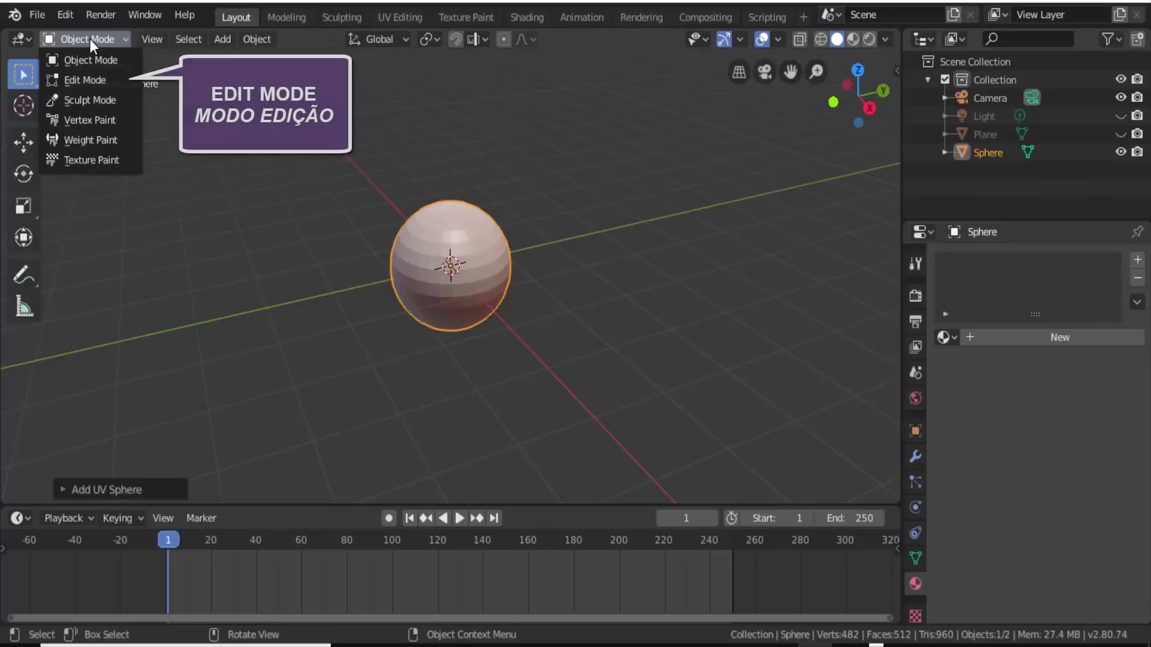
{"action": "left_click", "coordinate": [86, 76]}
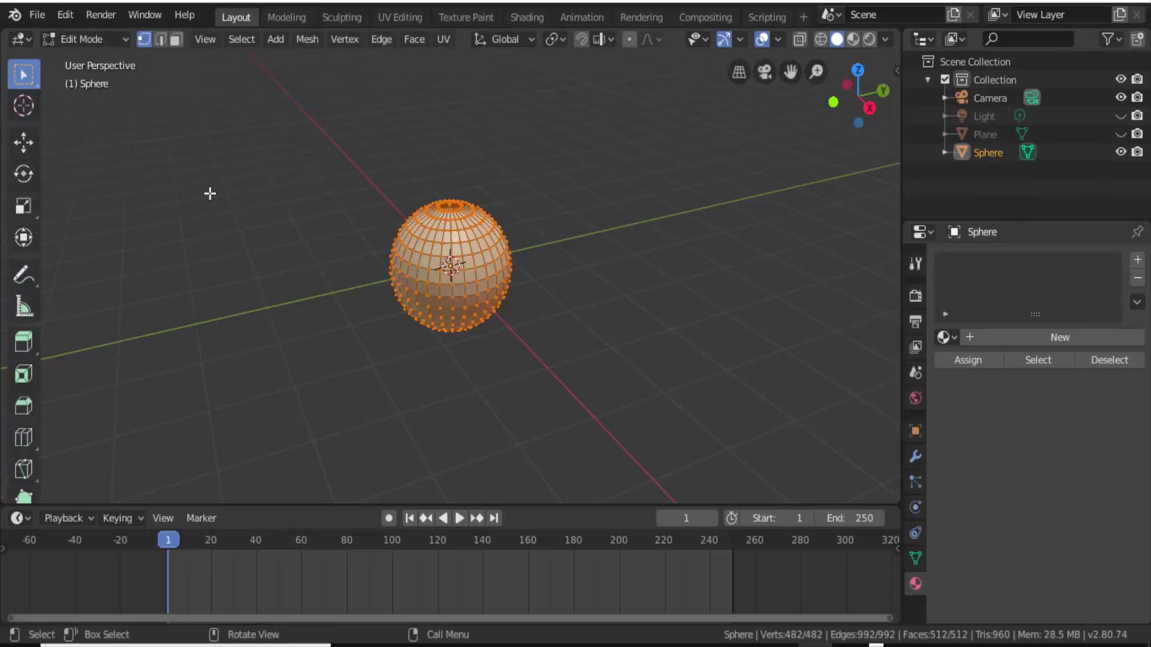
{"action": "right_click", "coordinate": [209, 193]}
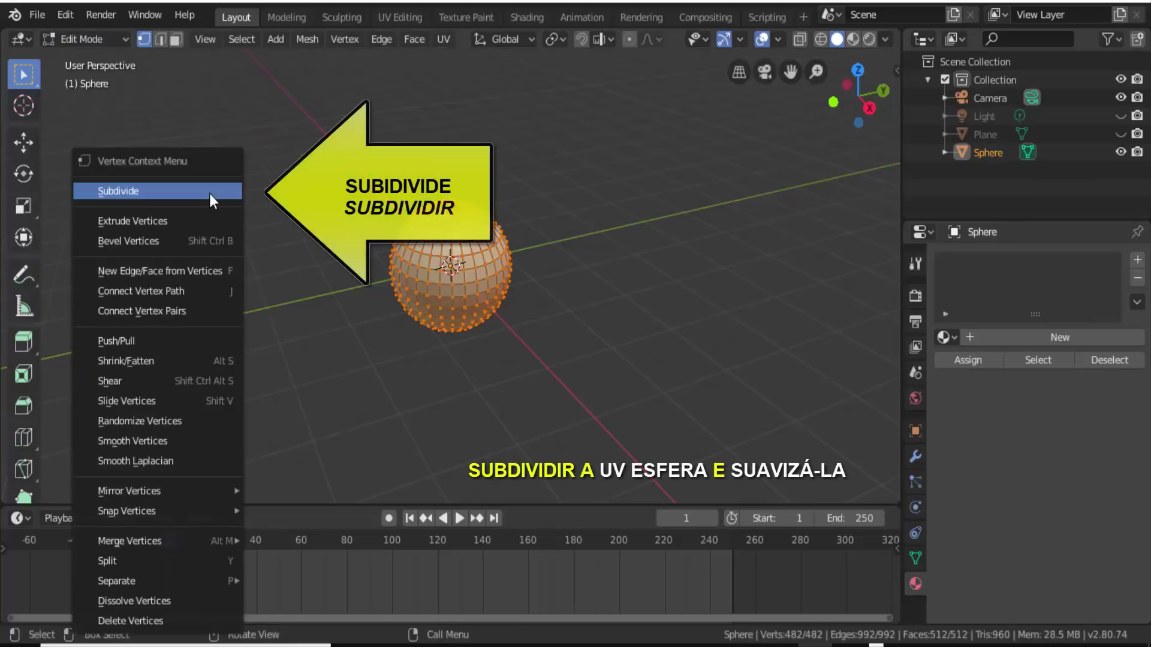
{"action": "left_click", "coordinate": [210, 193]}
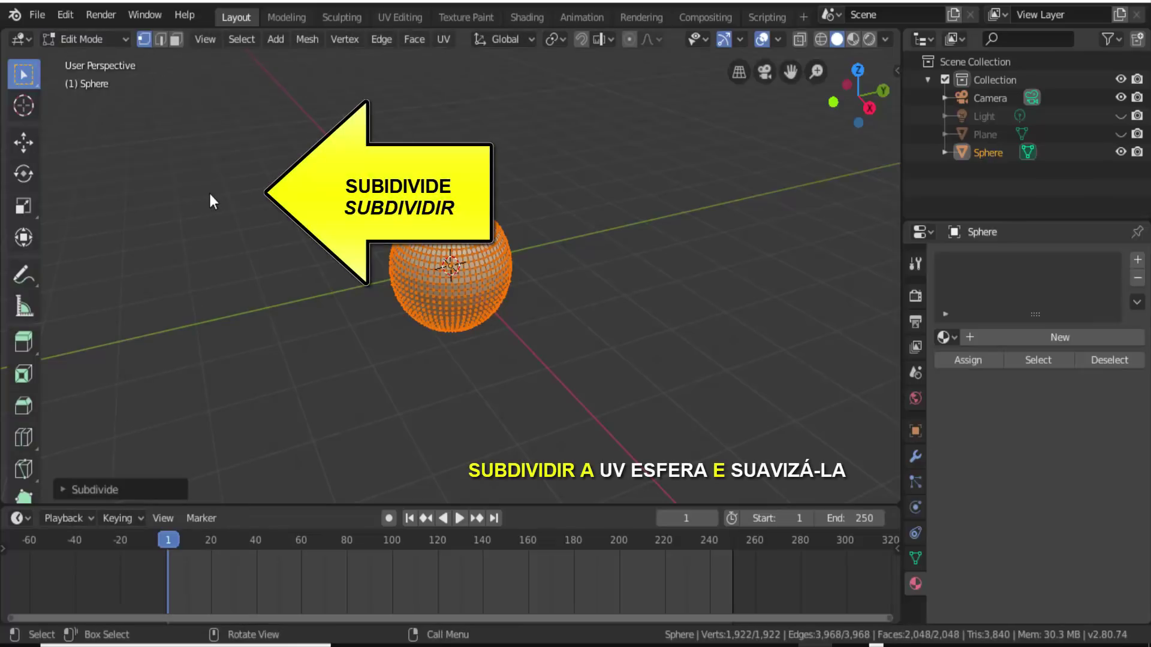
{"action": "left_click", "coordinate": [60, 488]}
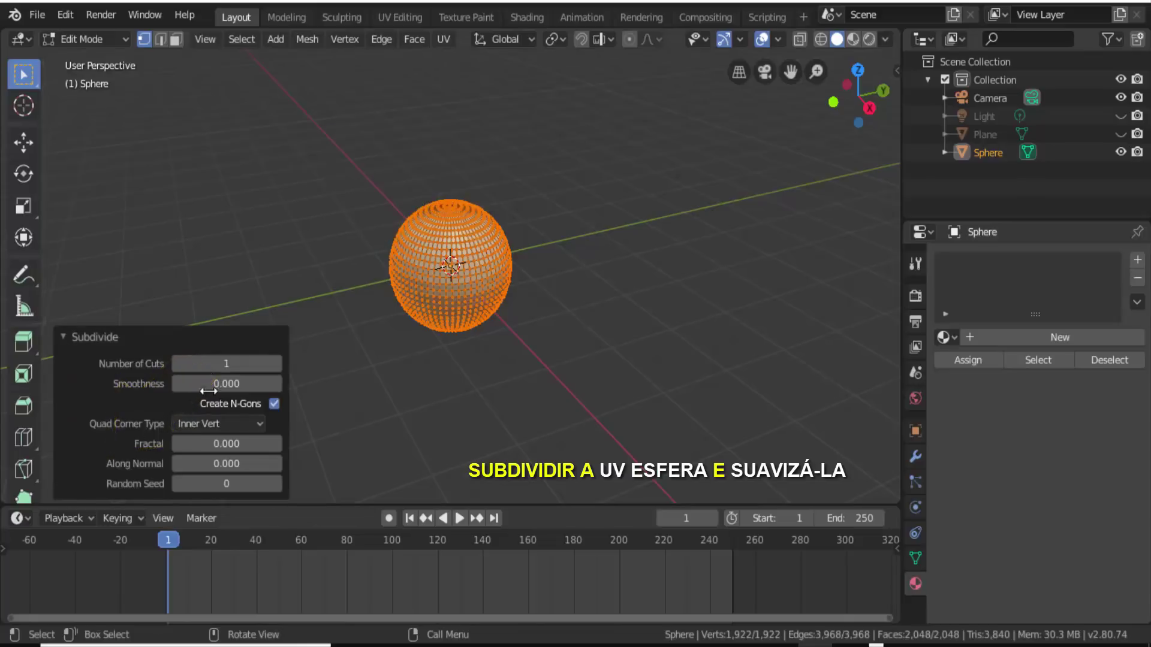
{"action": "left_click_drag", "start_coordinate": [206, 384], "coordinate": [270, 385]}
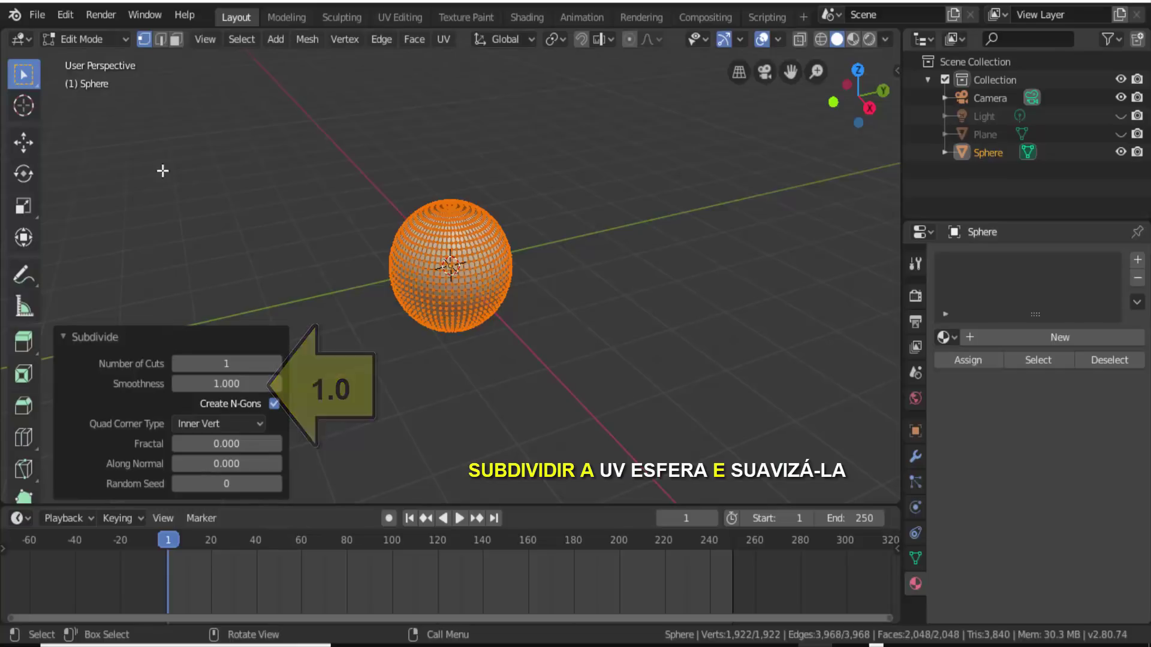
{"action": "left_click", "coordinate": [120, 264]}
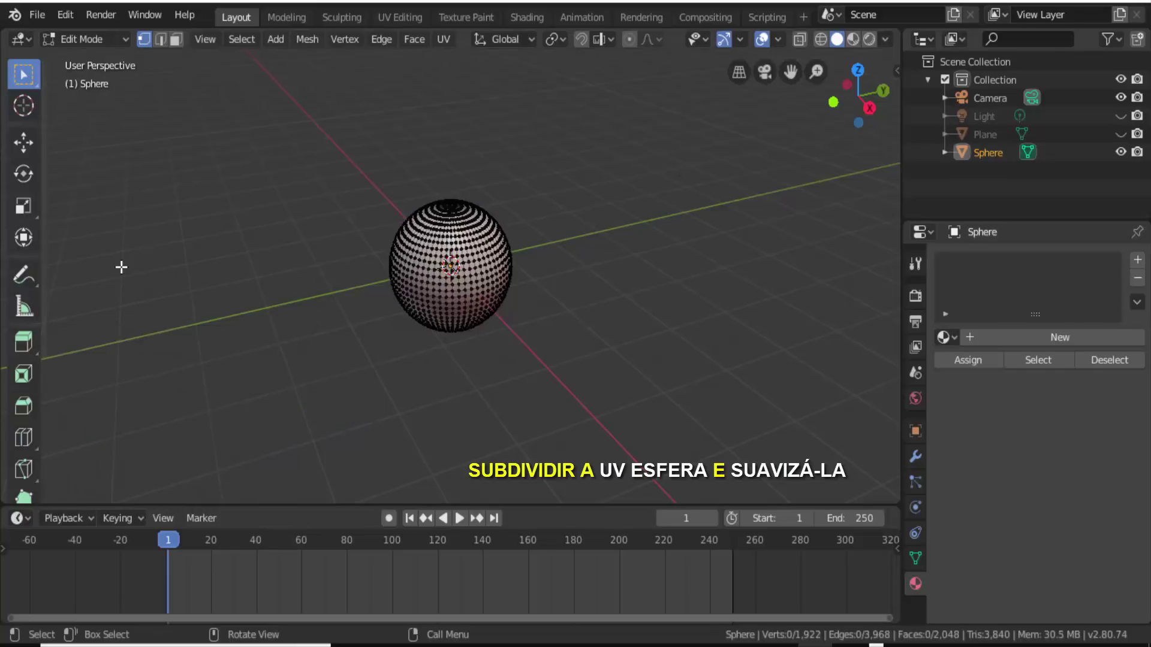
- Return the sphere to Object Mode and apply smooth shading to it
{"action": "left_click", "coordinate": [81, 39]}
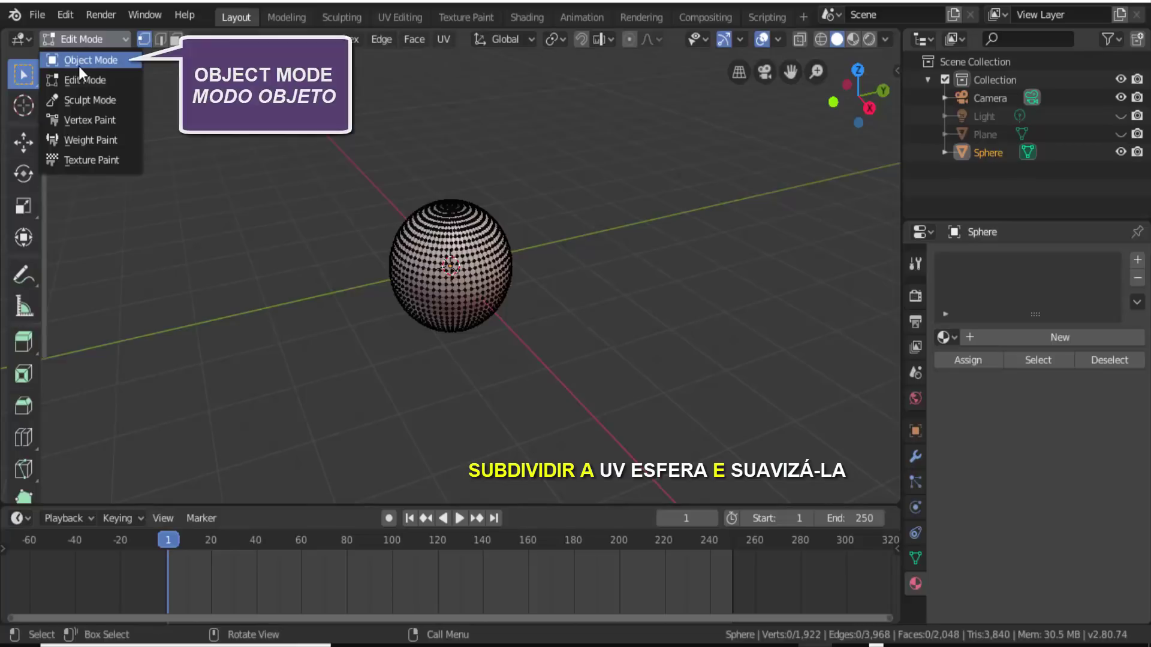
{"action": "left_click", "coordinate": [80, 66]}
{"action": "scroll", "coordinate": [555, 303], "scroll_direction": "up", "scroll_amount": 4}
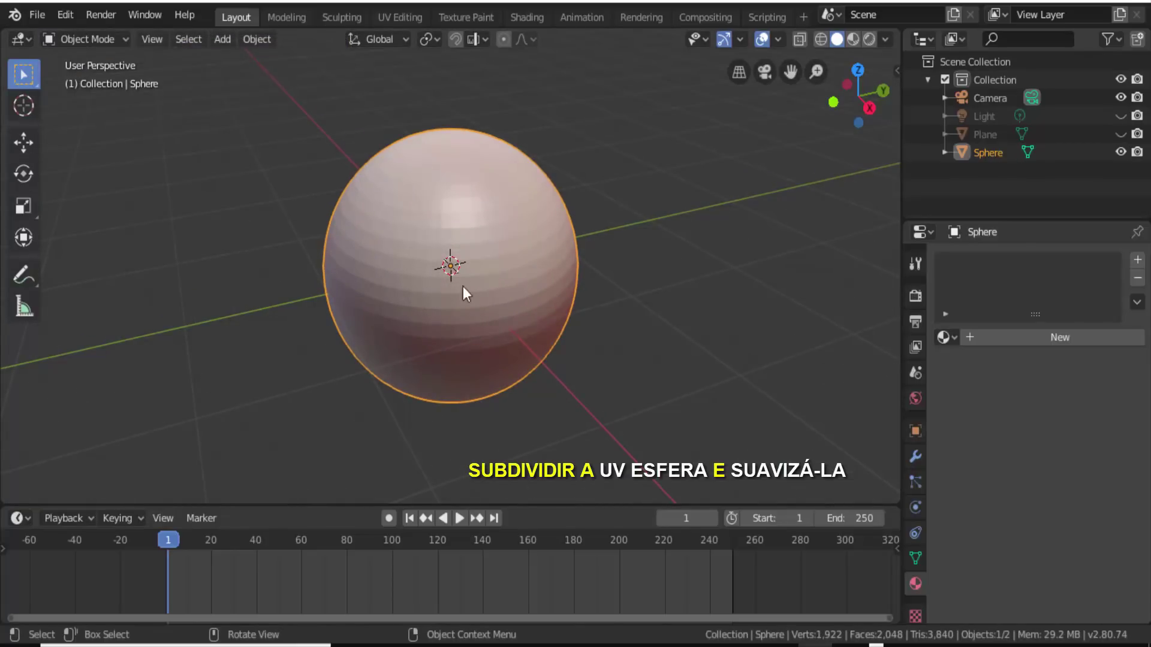
{"action": "right_click", "coordinate": [231, 160]}
{"action": "left_click", "coordinate": [229, 155]}
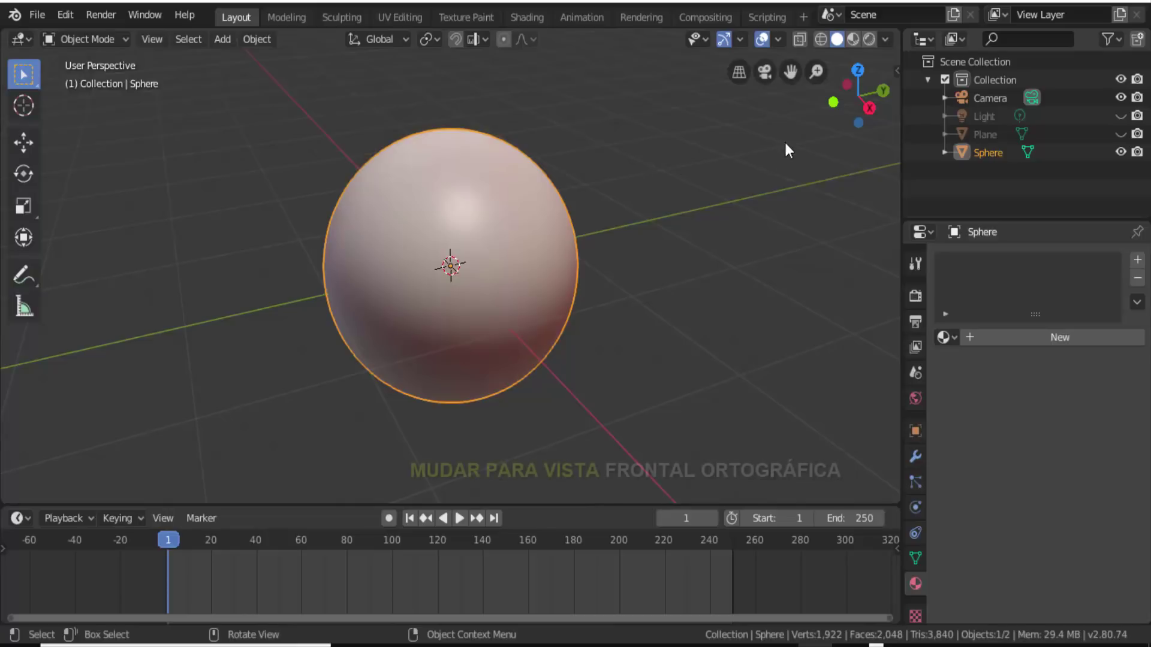
- Show the sphere in front orthographic view with LookDev viewport shading
{"action": "left_click", "coordinate": [834, 102]}
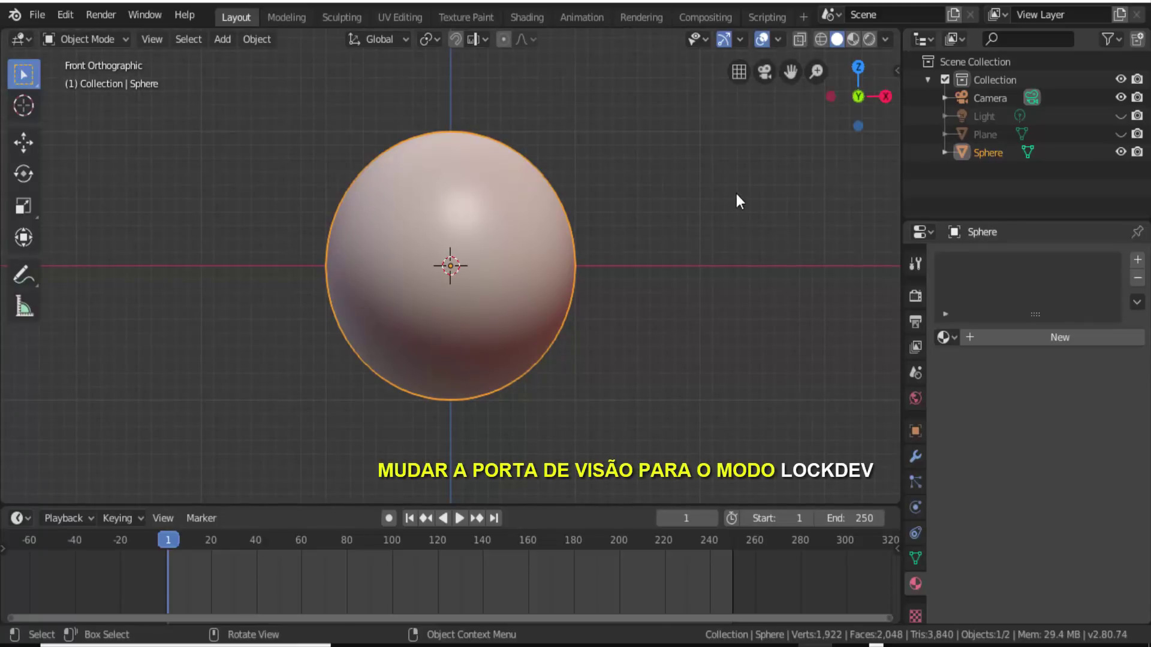
{"action": "left_click", "coordinate": [853, 39]}
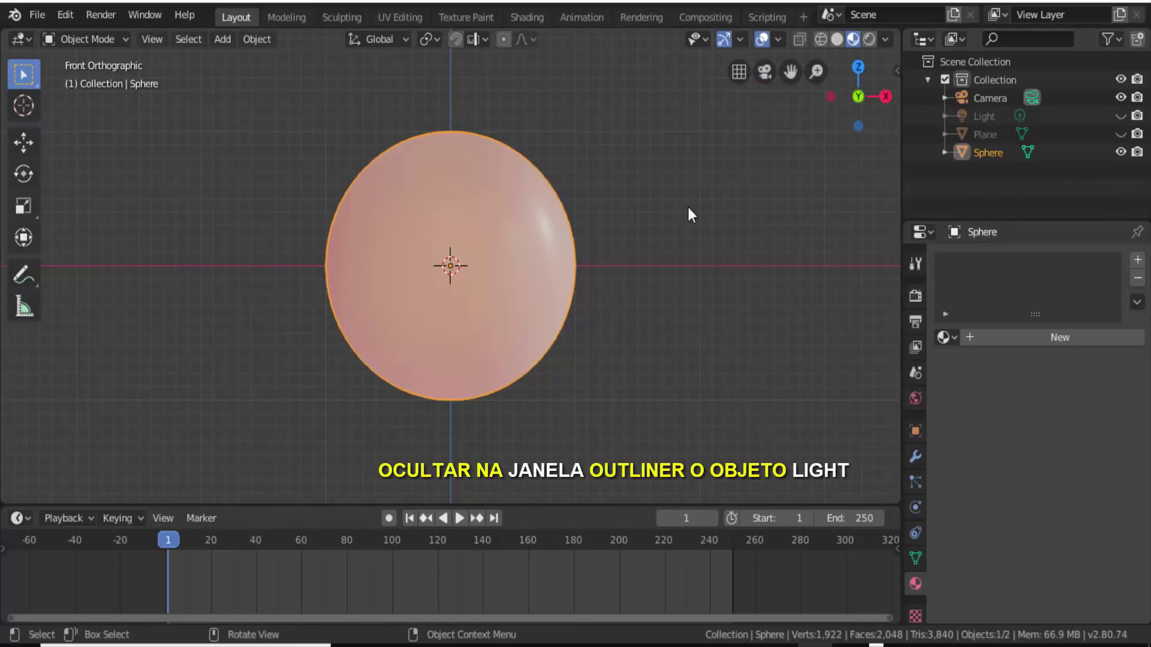
{"action": "scroll", "coordinate": [690, 214], "scroll_direction": "down", "scroll_amount": 1}
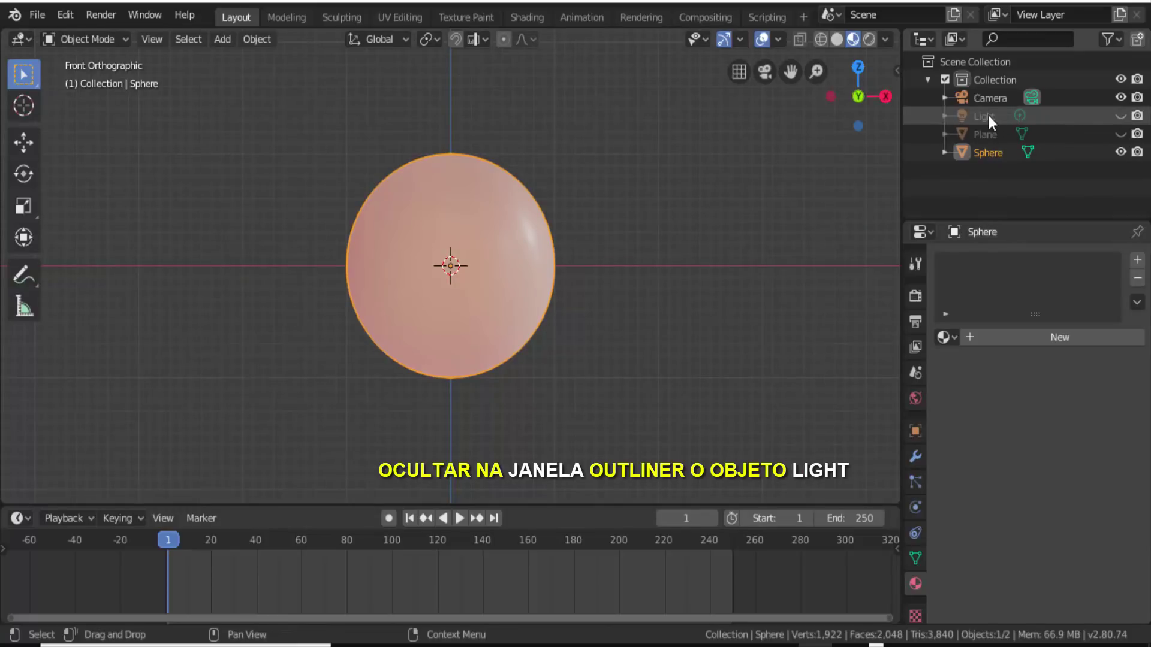
- Choose the dark grey environment for the viewport lighting and turn off the viewport overlays
{"action": "left_click", "coordinate": [885, 39]}
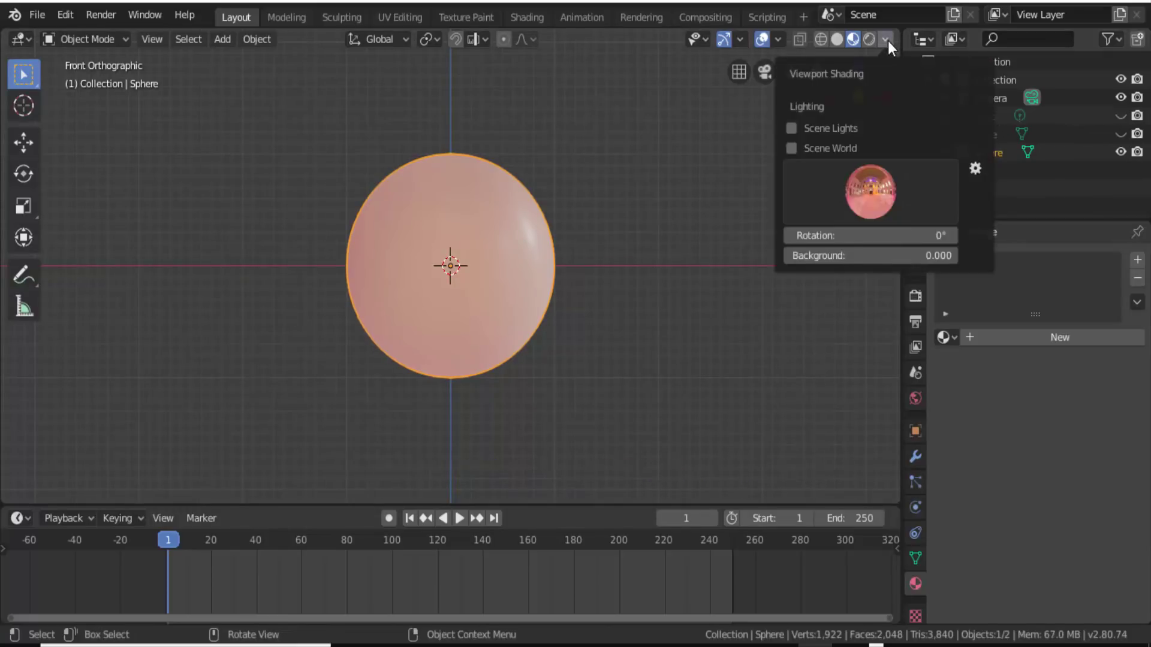
{"action": "left_click", "coordinate": [915, 182]}
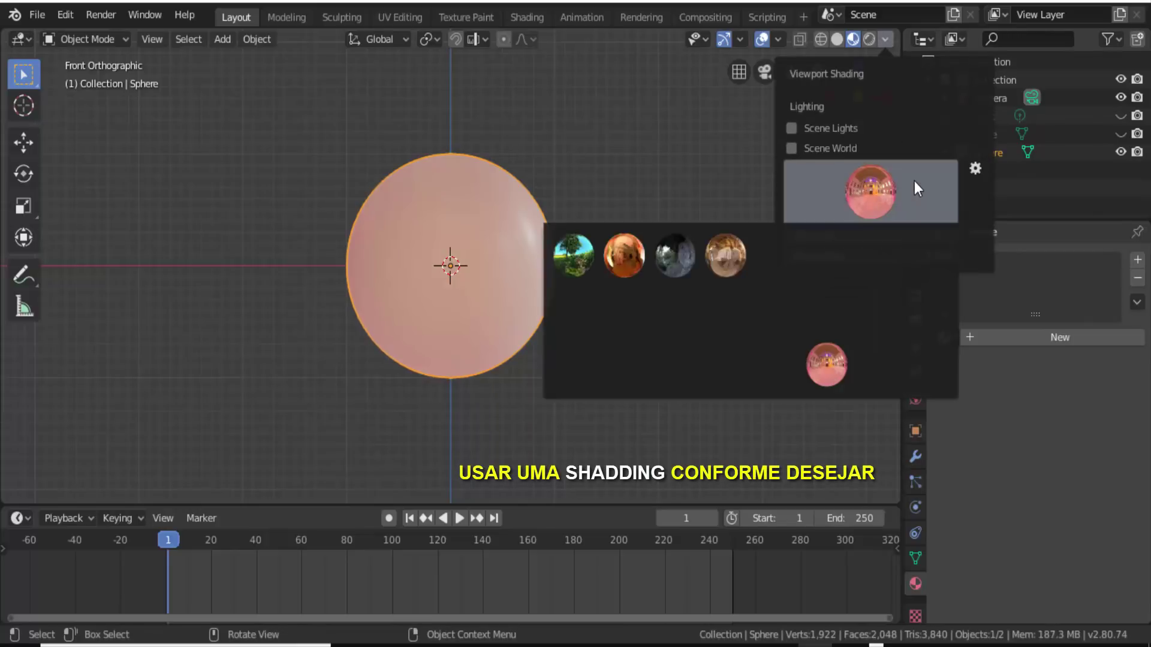
{"action": "left_click", "coordinate": [671, 265]}
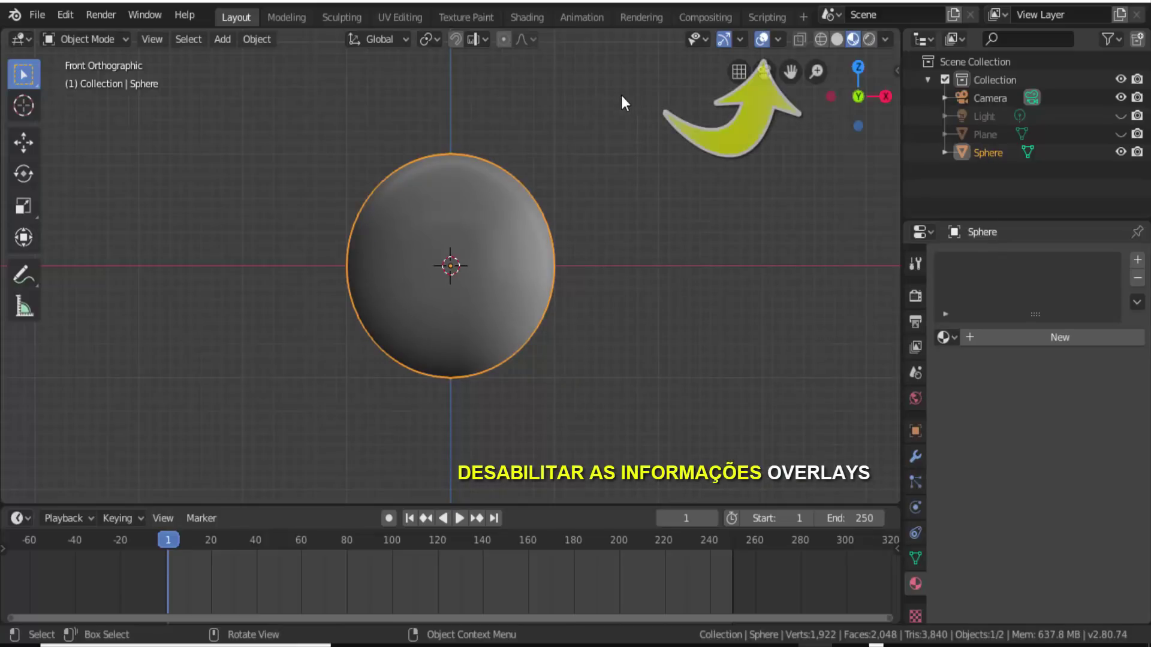
{"action": "left_click", "coordinate": [761, 39]}
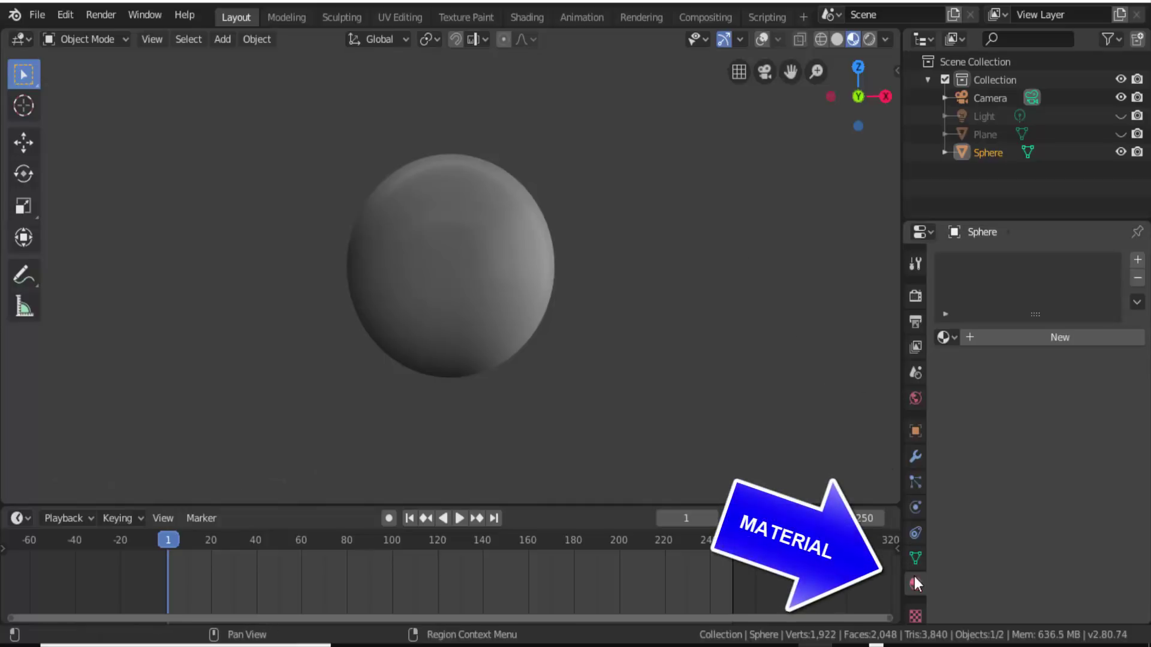
- Create a new material for the sphere and look through its Principled BSDF surface properties
{"action": "left_click", "coordinate": [1088, 337]}
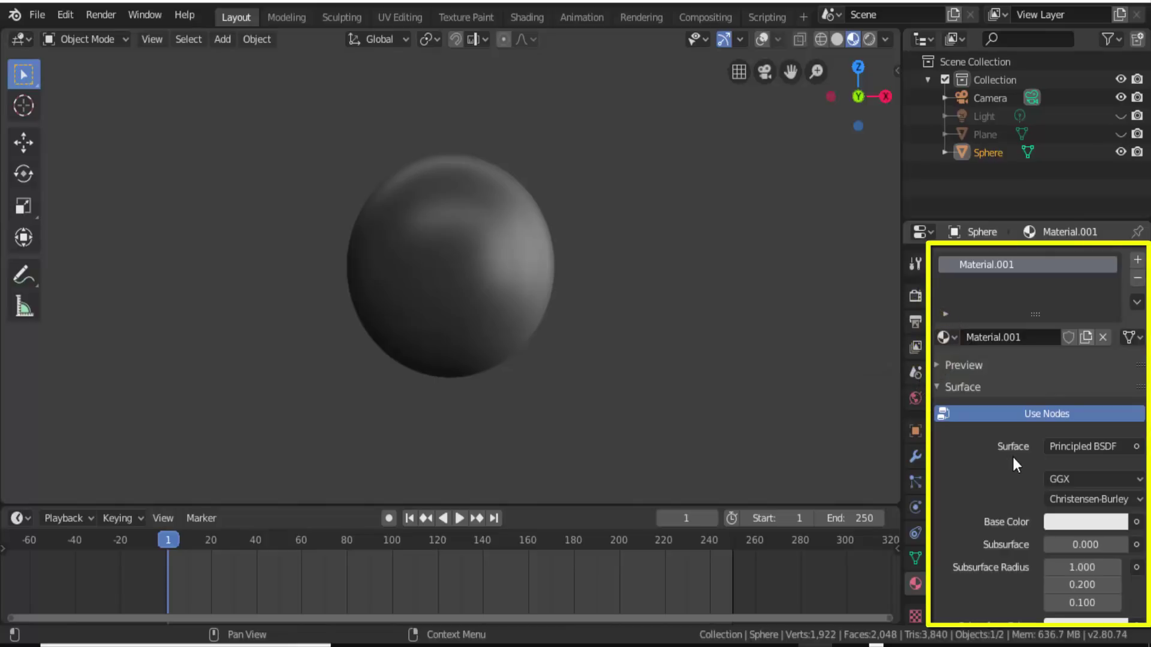
{"action": "scroll", "coordinate": [1012, 455], "scroll_direction": "down", "scroll_amount": 2}
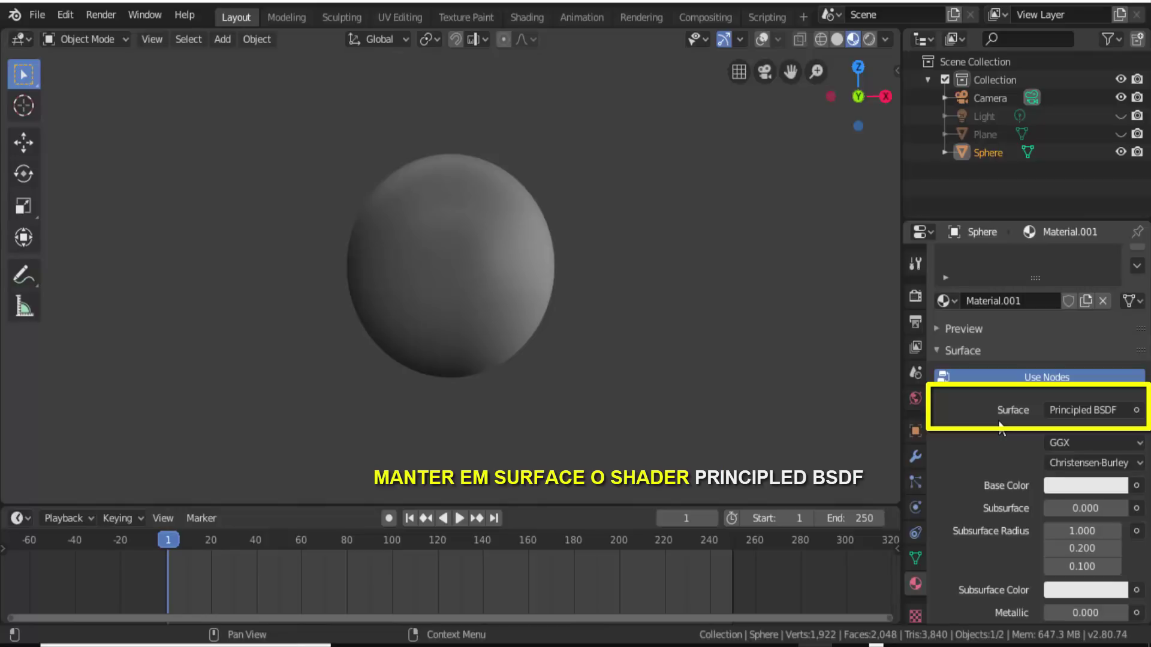
{"action": "scroll", "coordinate": [998, 421], "scroll_direction": "down", "scroll_amount": 6}
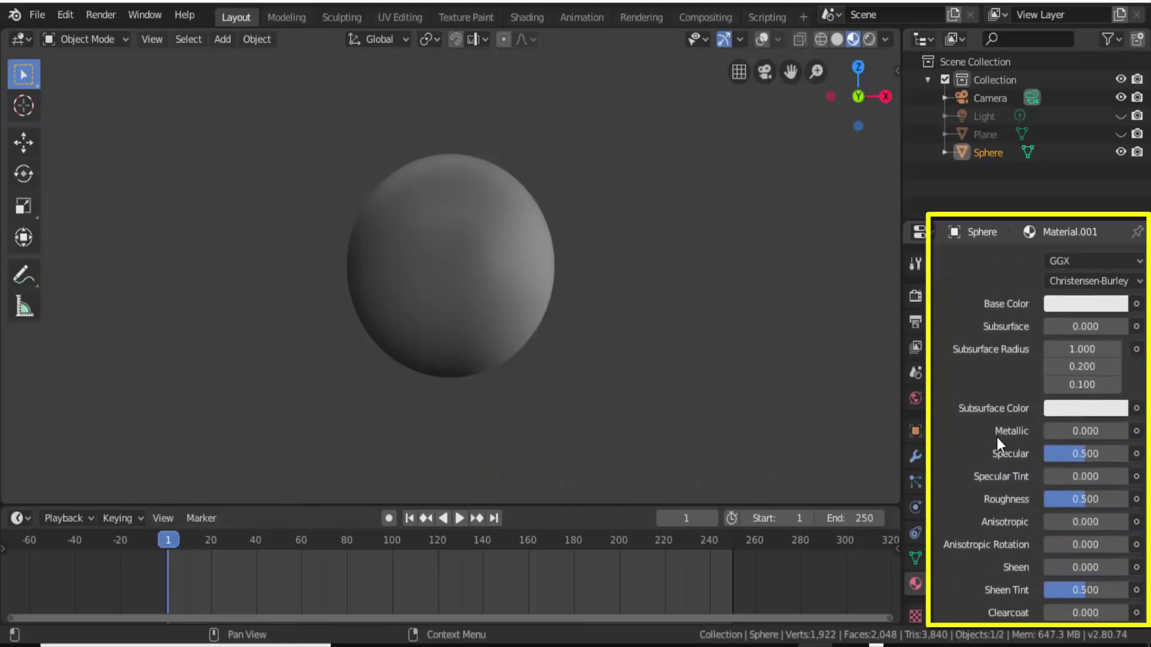
{"action": "scroll", "coordinate": [998, 437], "scroll_direction": "down", "scroll_amount": 5}
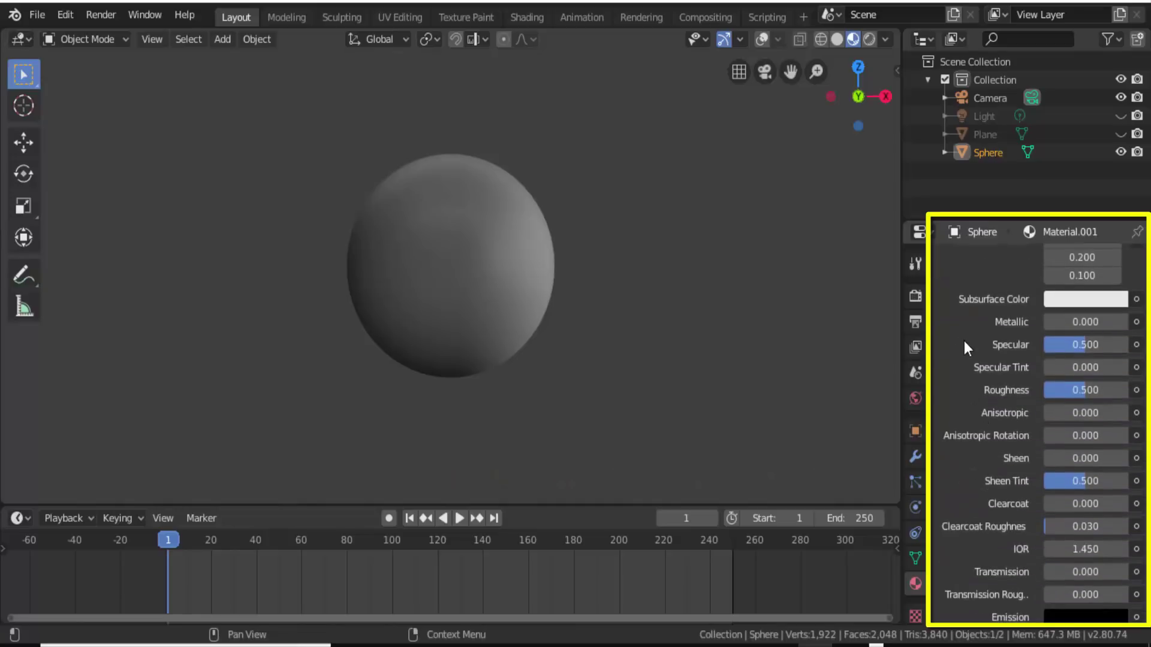
{"action": "scroll", "coordinate": [965, 376], "scroll_direction": "down", "scroll_amount": 10}
{"action": "scroll", "coordinate": [965, 379], "scroll_direction": "up", "scroll_amount": 20}
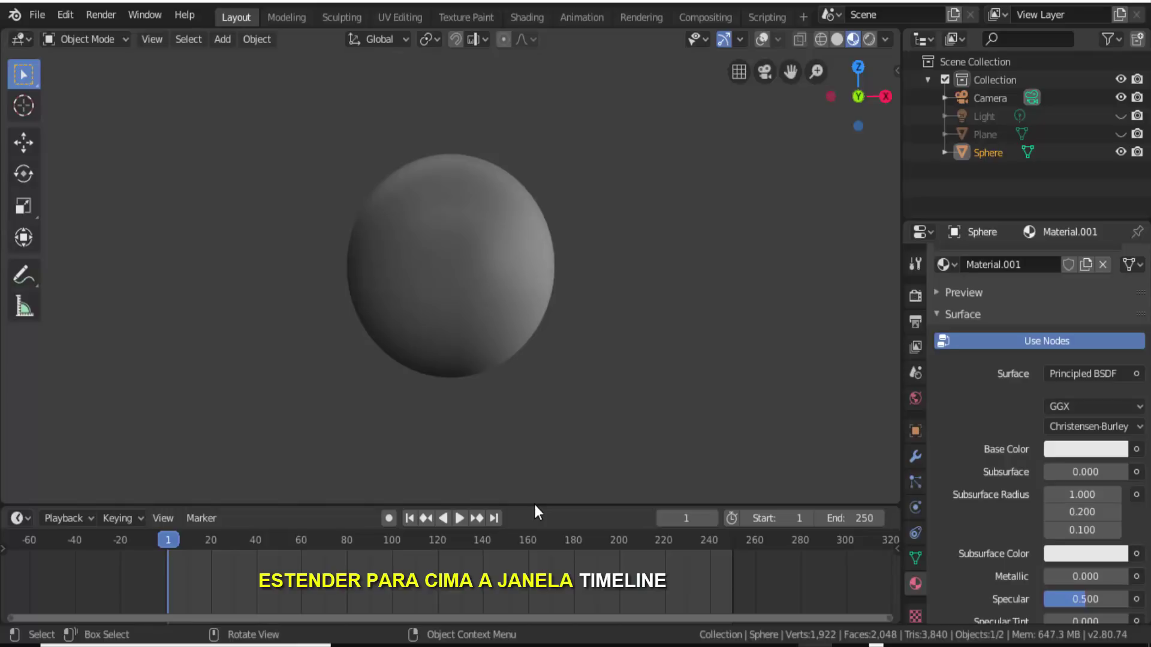
- Enlarge the Timeline area to about half the window height and switch it to the Shader Editor
{"action": "left_click_drag", "start_coordinate": [535, 507], "coordinate": [542, 259]}
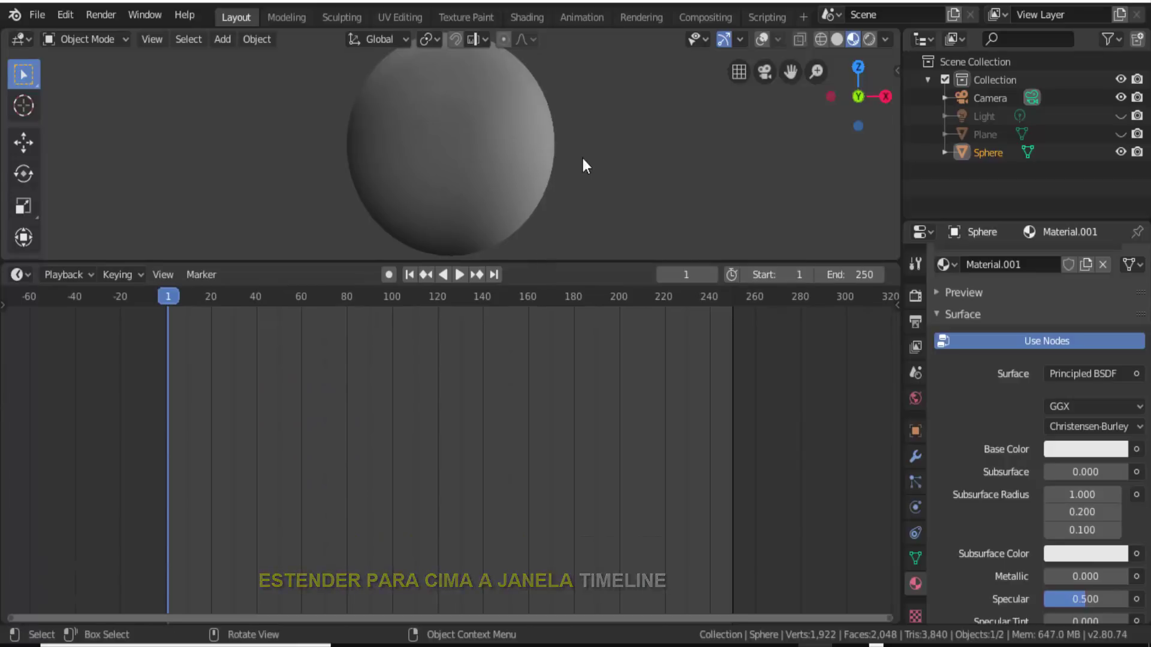
{"action": "scroll", "coordinate": [624, 121], "scroll_direction": "down", "scroll_amount": 2}
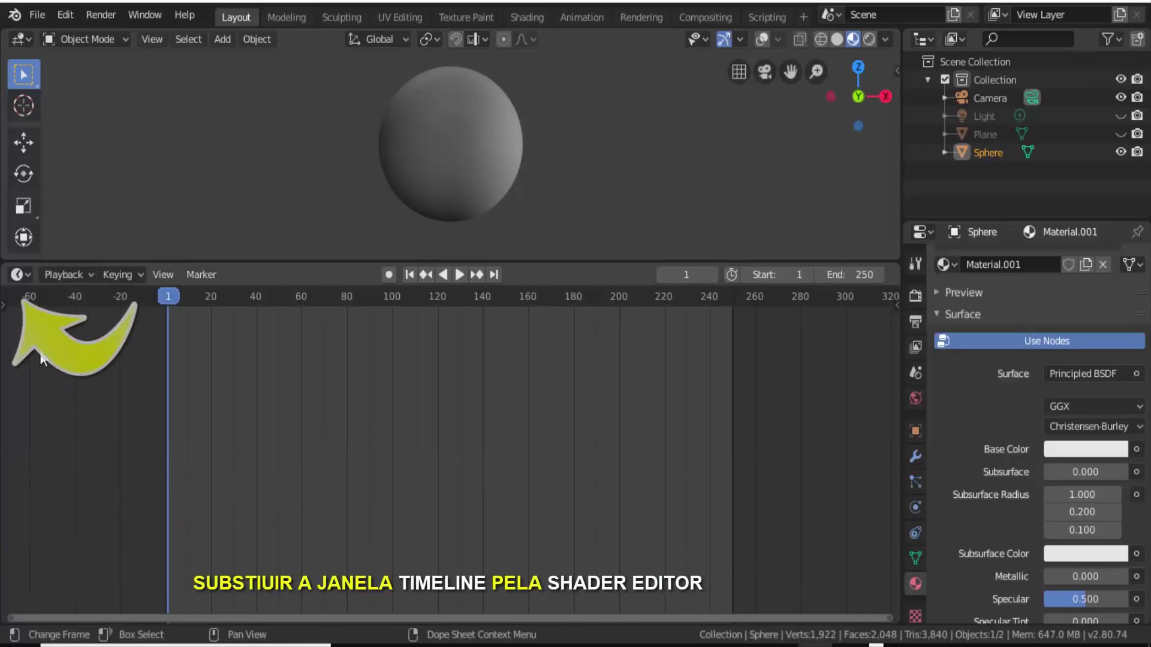
{"action": "left_click", "coordinate": [26, 276]}
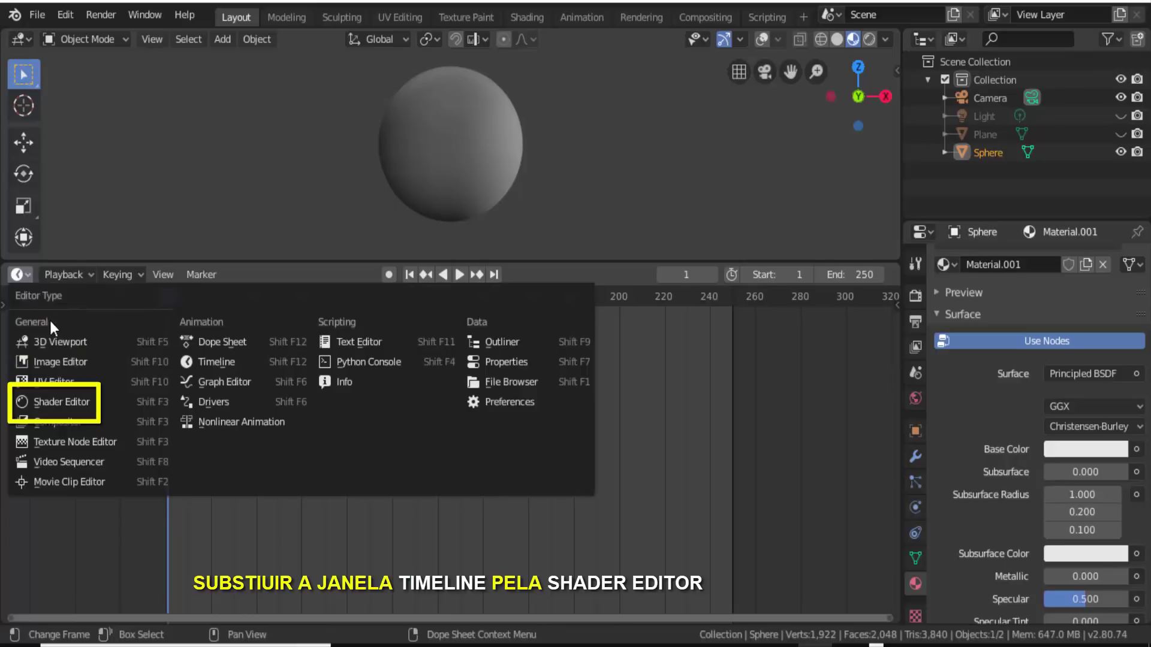
{"action": "left_click", "coordinate": [66, 401]}
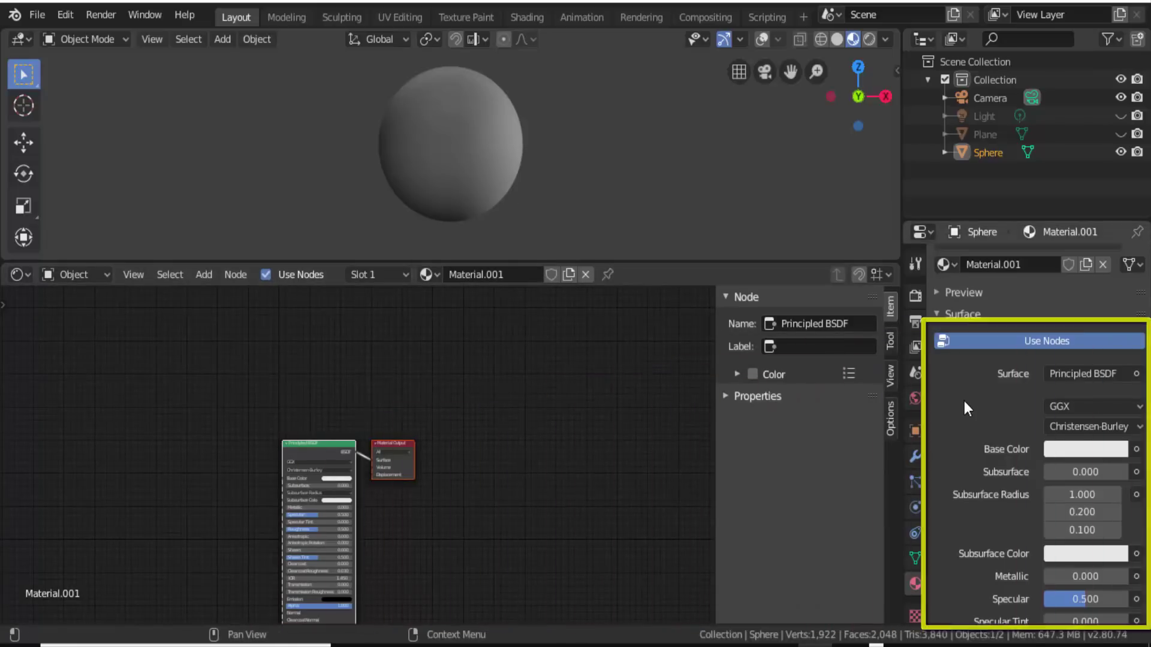
- Arrange the Principled BSDF and Material Output nodes side by side so both fit fully in the node graph
{"action": "scroll", "coordinate": [555, 454], "scroll_direction": "up", "scroll_amount": 2}
{"action": "scroll", "coordinate": [555, 455], "scroll_direction": "up", "scroll_amount": 1}
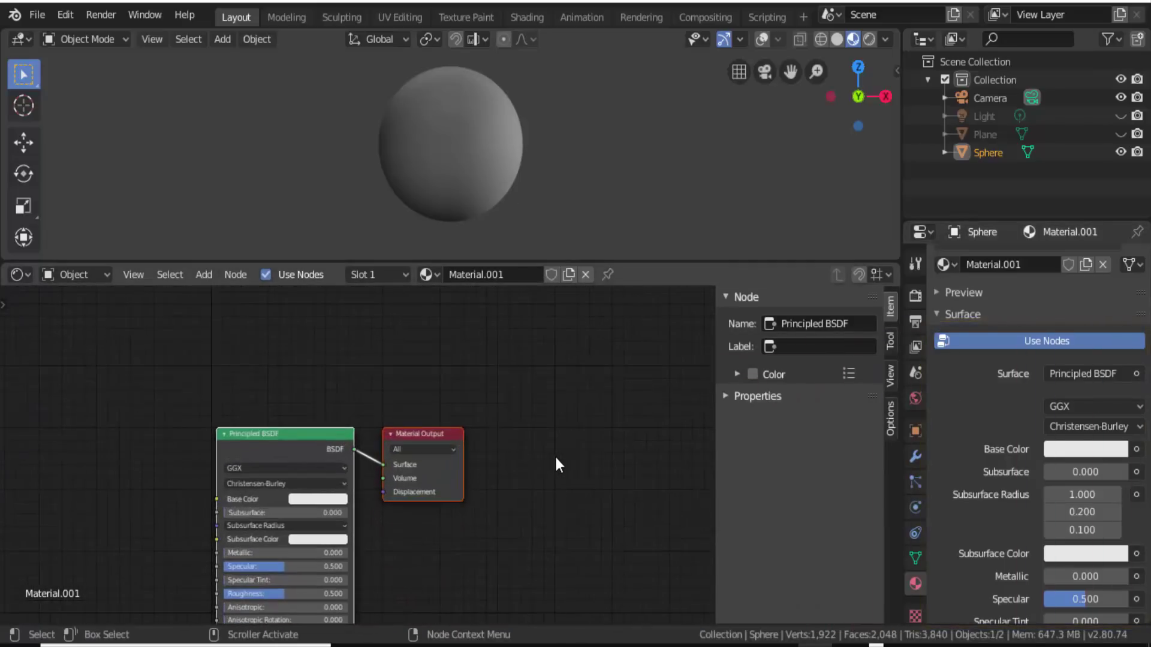
{"action": "left_click_drag", "start_coordinate": [428, 433], "coordinate": [654, 300]}
{"action": "scroll", "coordinate": [369, 379], "scroll_direction": "down", "scroll_amount": 1}
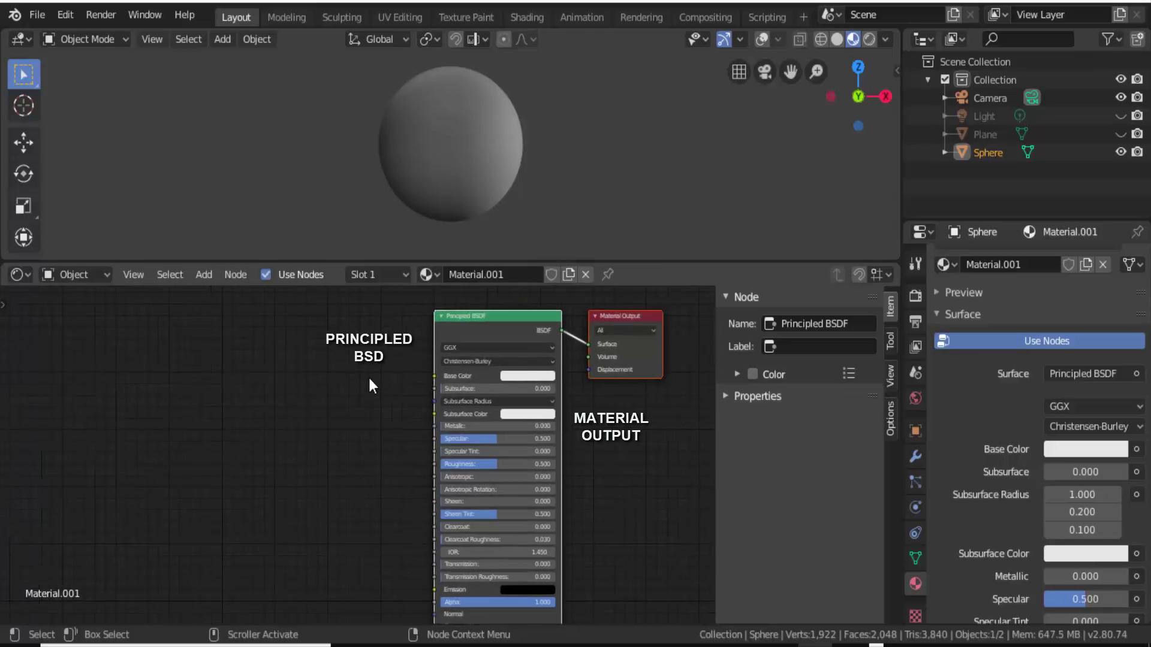
{"action": "scroll", "coordinate": [368, 375], "scroll_direction": "down", "scroll_amount": 1}
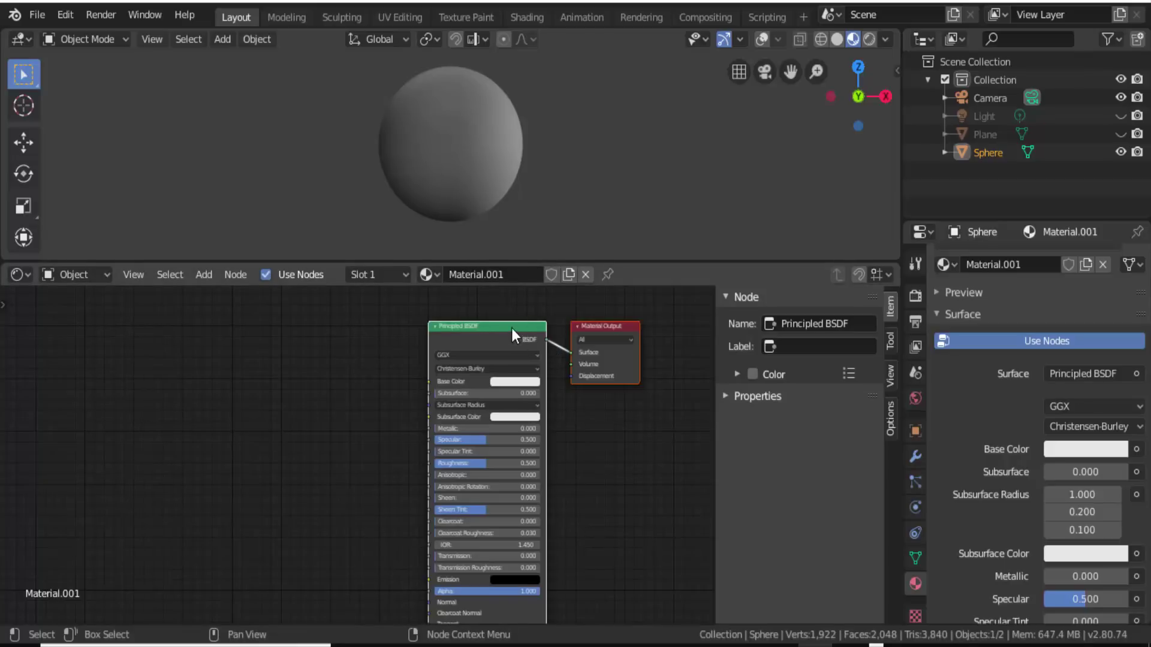
{"action": "mouse_move", "coordinate": [512, 329]}
{"action": "left_mouse_down"}
{"action": "mouse_move", "coordinate": [495, 327]}
{"action": "mouse_move", "coordinate": [509, 309]}
{"action": "left_mouse_up"}
{"action": "mouse_move", "coordinate": [602, 309]}
{"action": "left_mouse_down"}
{"action": "mouse_move", "coordinate": [625, 311]}
{"action": "mouse_move", "coordinate": [588, 309]}
{"action": "left_mouse_up"}
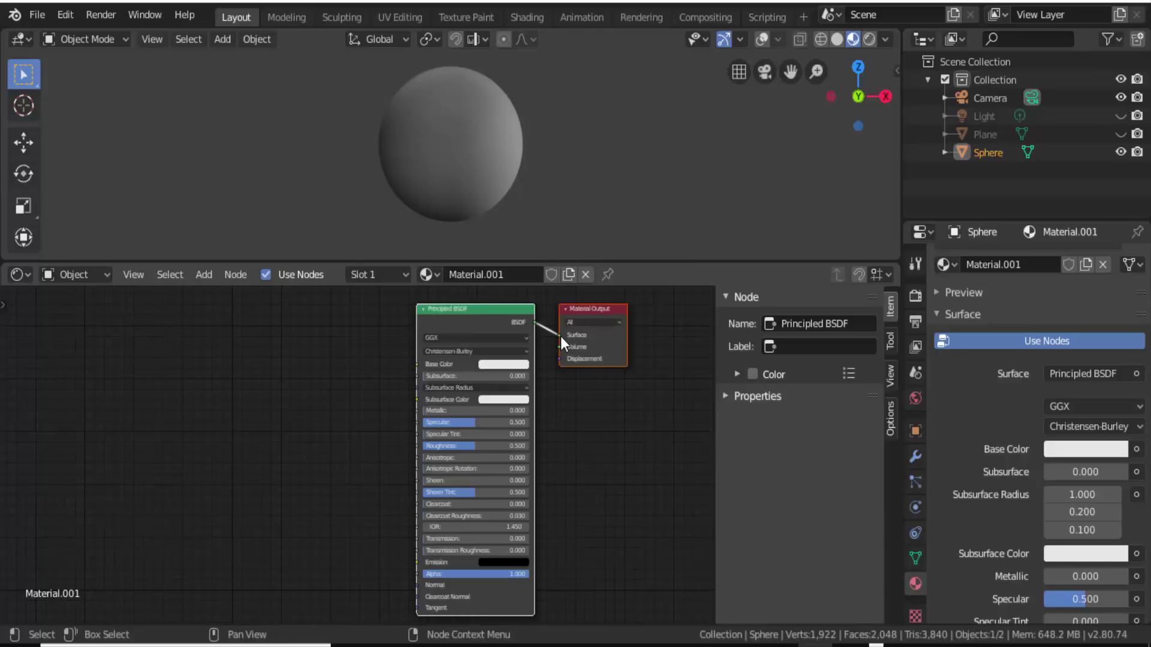
- Disconnect the Principled BSDF output from the Surface input of the Material Output node
{"action": "left_click_drag", "start_coordinate": [556, 336], "coordinate": [546, 336]}
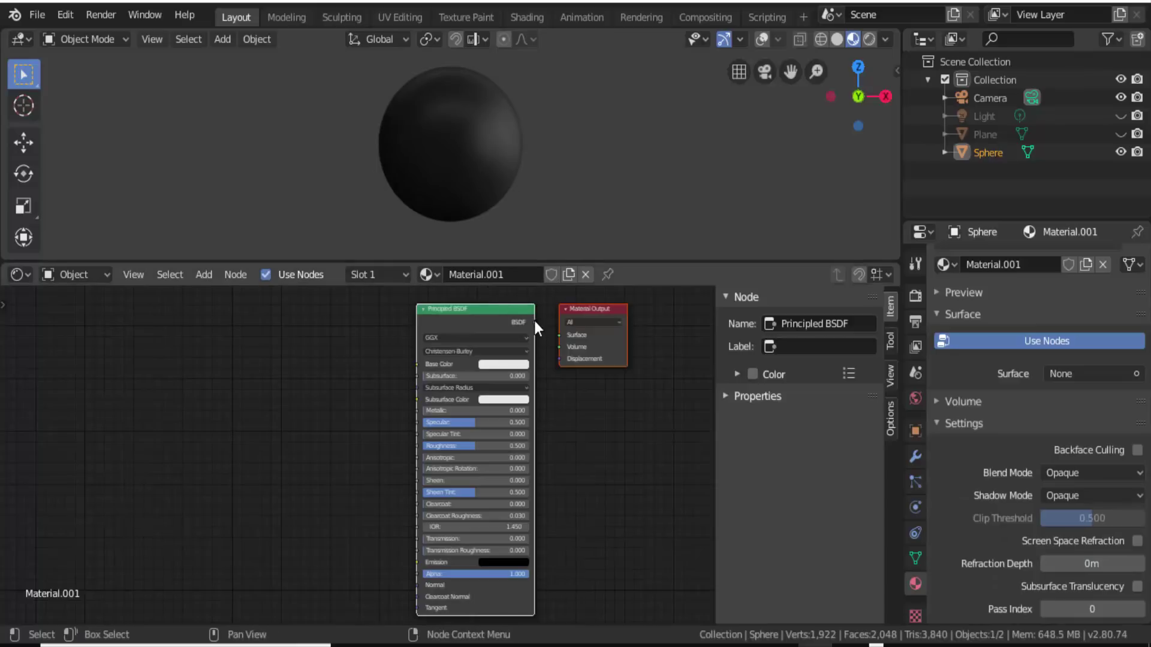
- Connect the Principled BSDF output to the Material Output's Surface input and space the two nodes widely apart
{"action": "left_click_drag", "start_coordinate": [540, 324], "coordinate": [555, 336]}
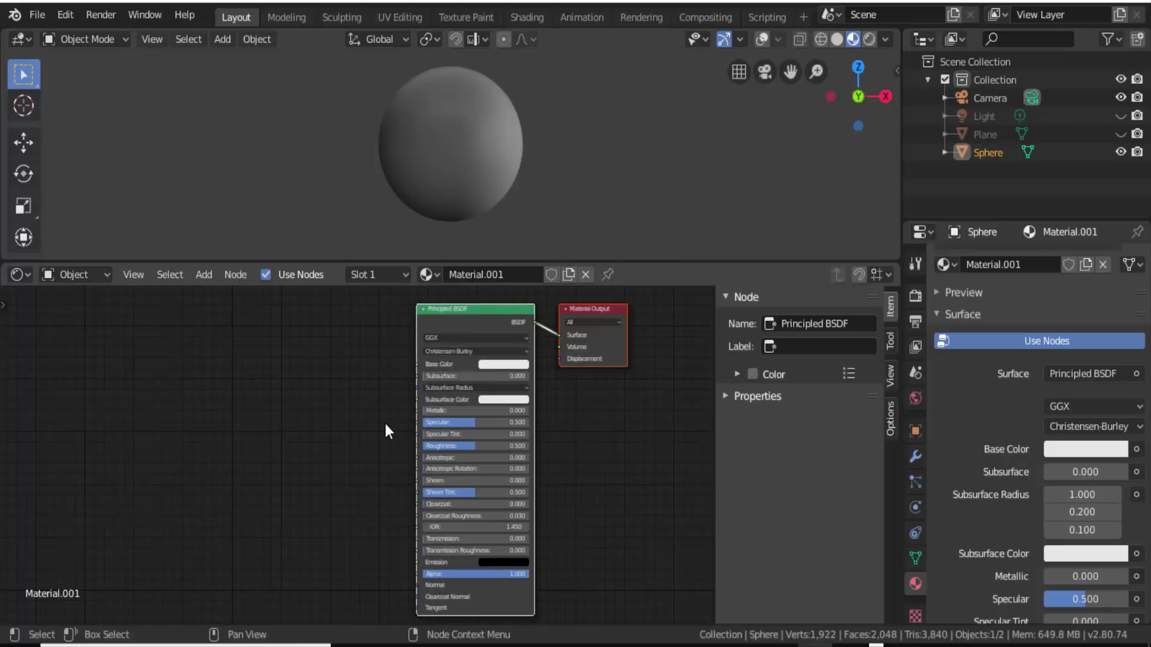
{"action": "scroll", "coordinate": [384, 422], "scroll_direction": "down", "scroll_amount": 1}
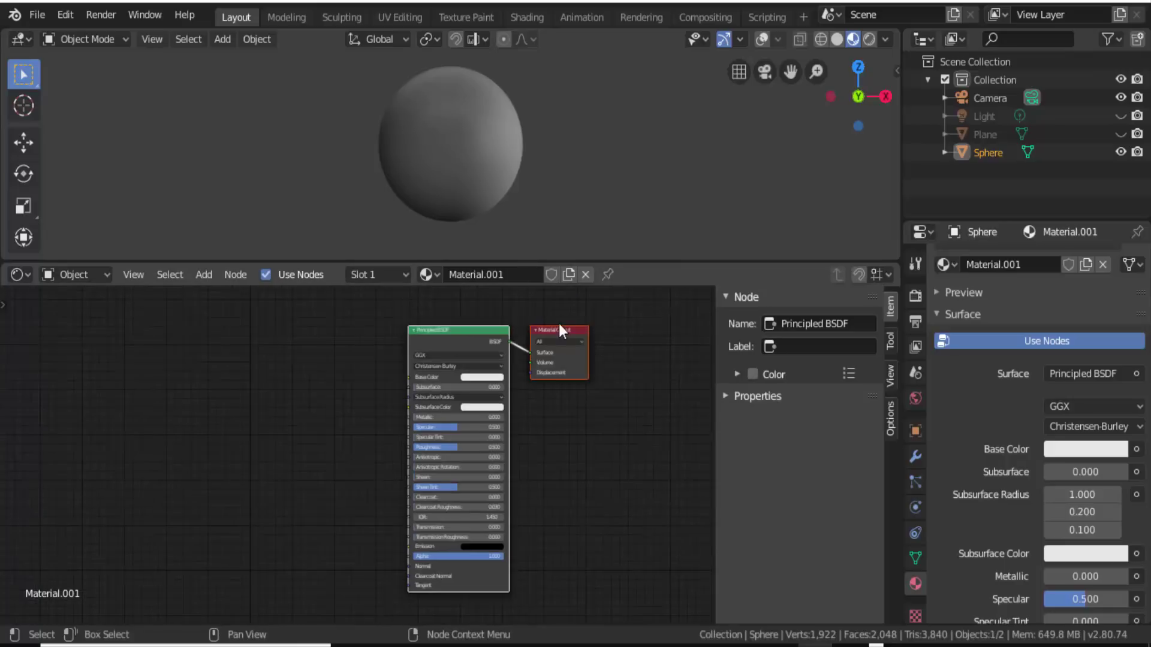
{"action": "left_click", "coordinate": [553, 331]}
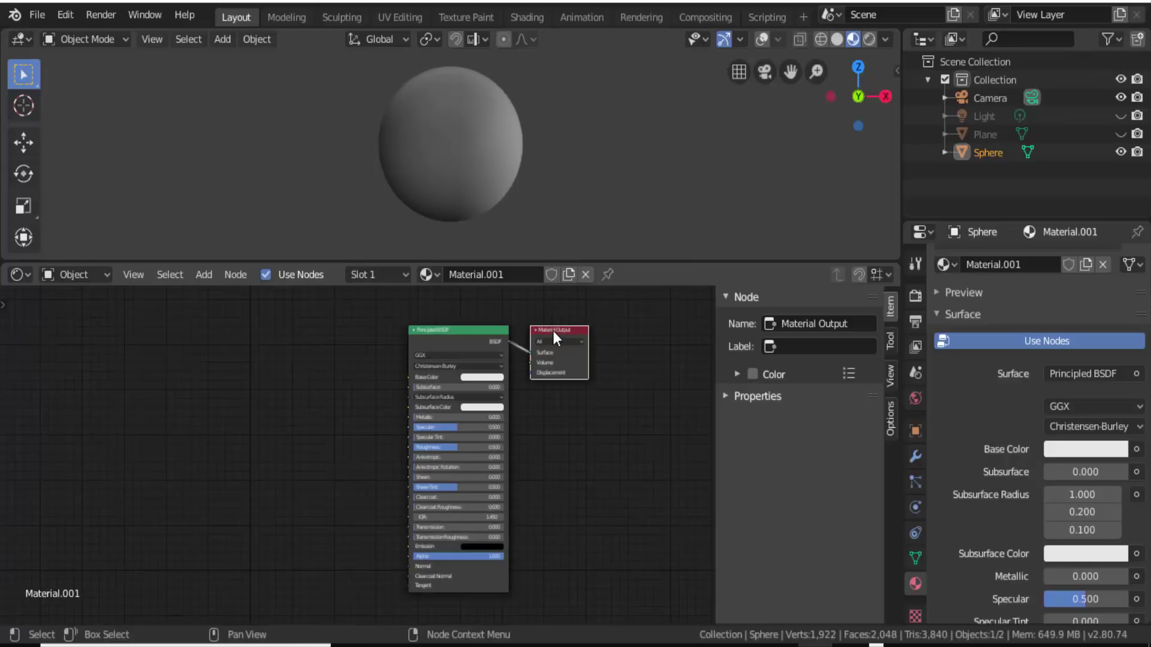
{"action": "left_click_drag", "start_coordinate": [553, 331], "coordinate": [663, 303]}
{"action": "left_click_drag", "start_coordinate": [437, 332], "coordinate": [412, 316]}
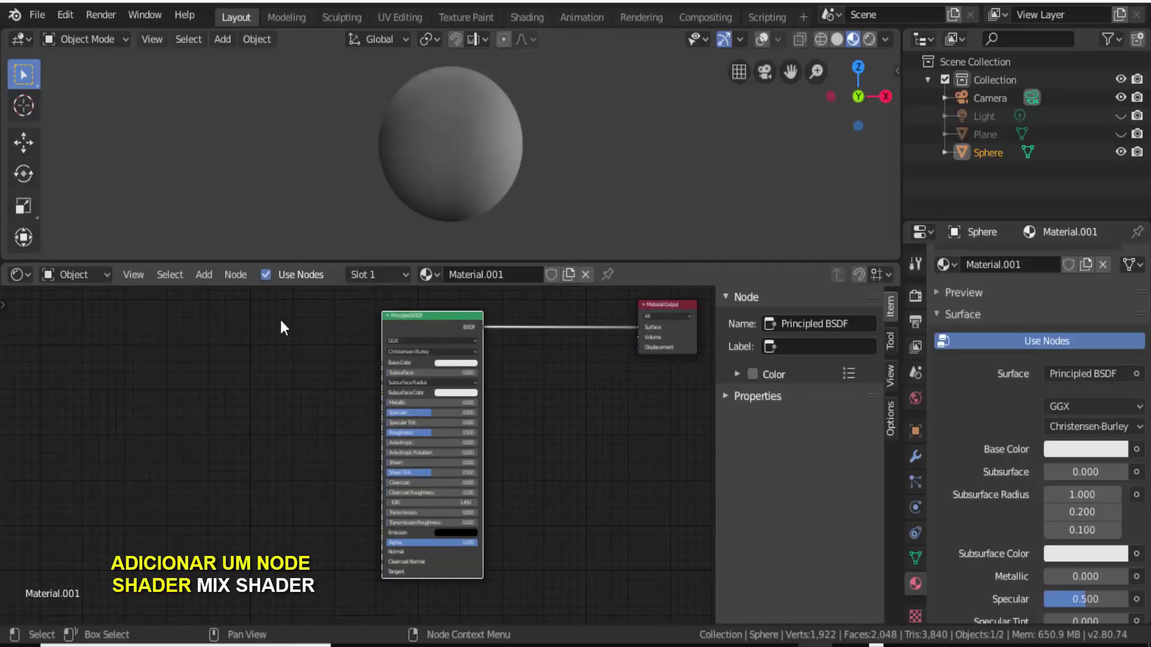
- Insert a Mix Shader node into the link between Principled BSDF and Material Output, and move the Principled BSDF farther from it
{"action": "left_click", "coordinate": [204, 274]}
{"action": "mouse_move", "coordinate": [249, 379]}
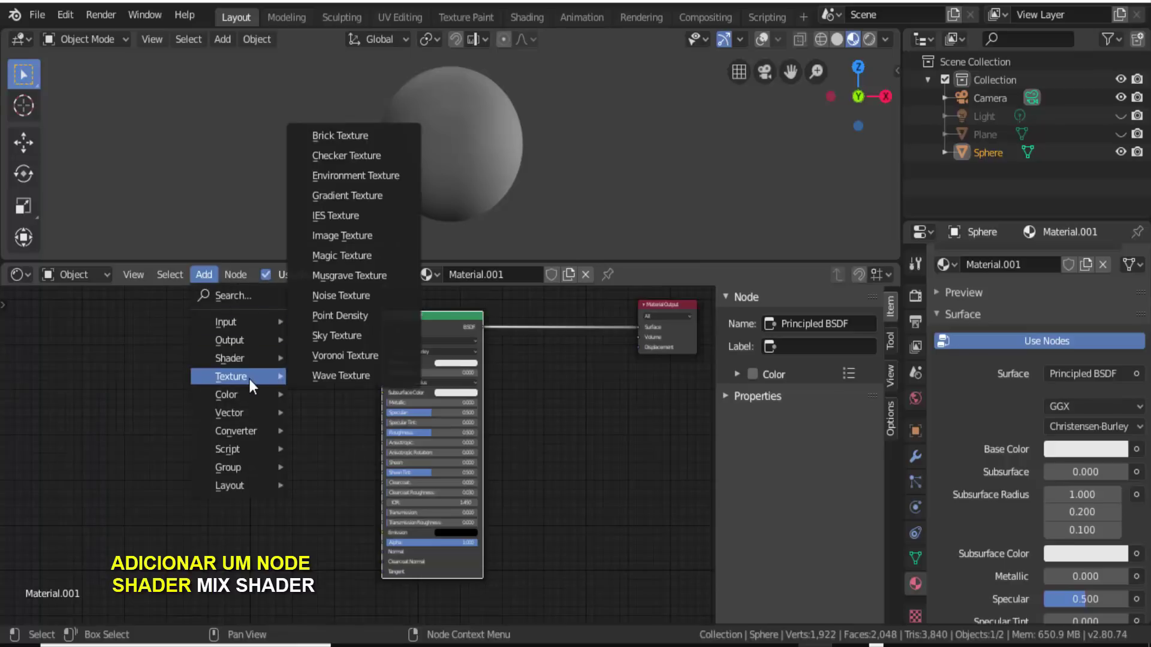
{"action": "mouse_move", "coordinate": [249, 356]}
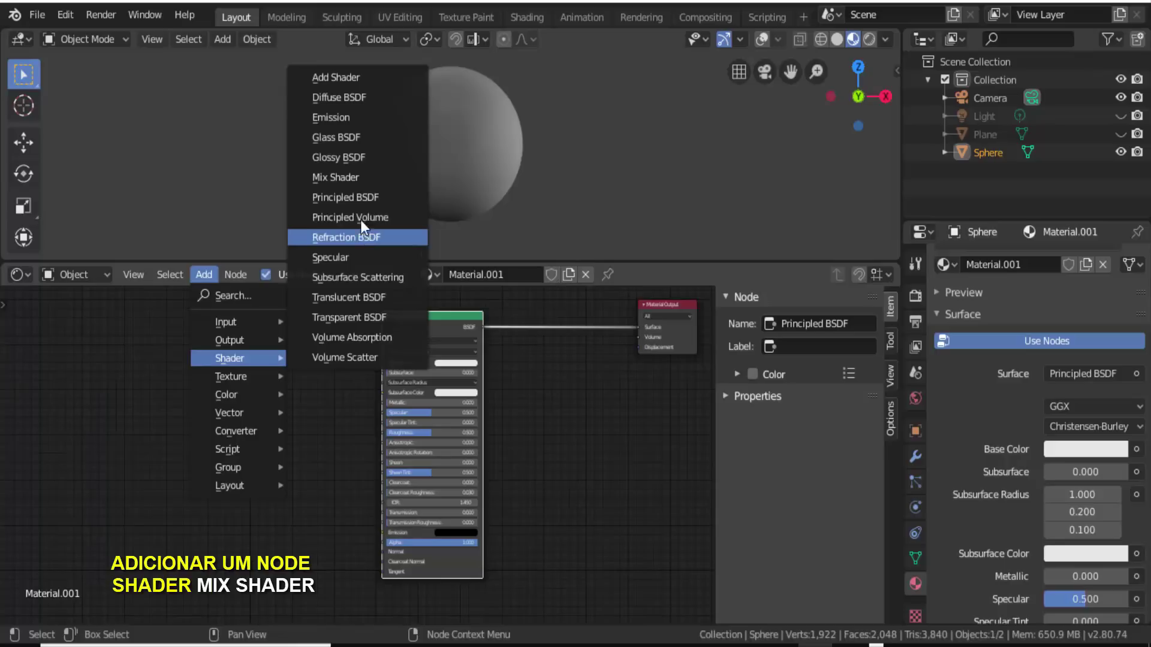
{"action": "left_click", "coordinate": [354, 178]}
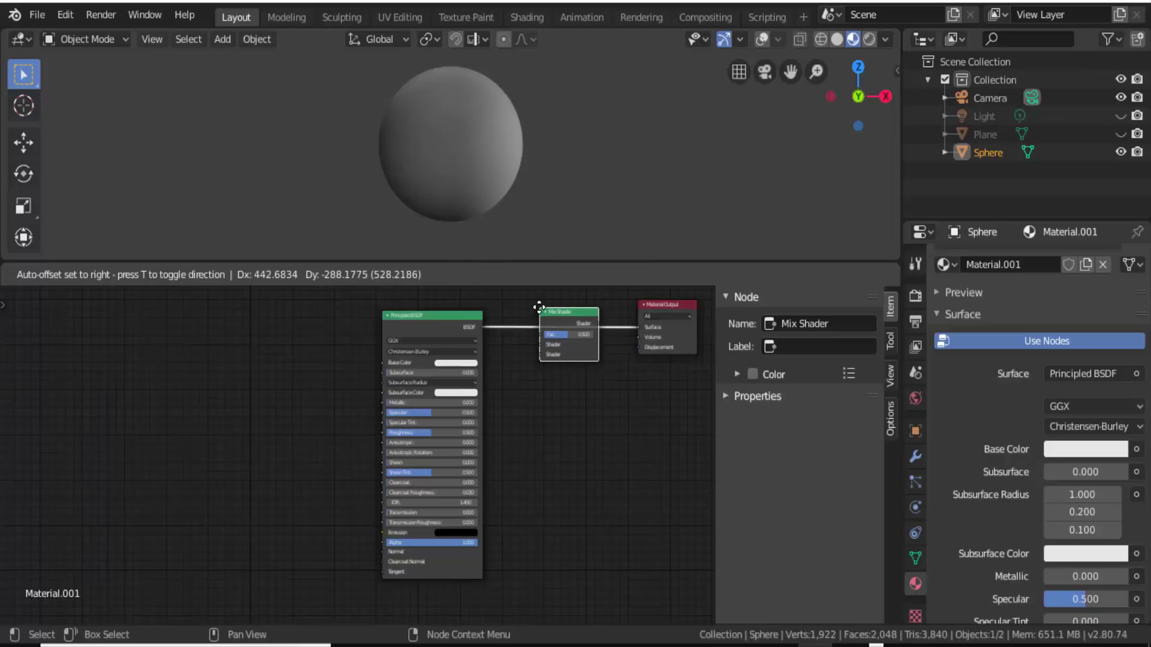
{"action": "left_click", "coordinate": [540, 308]}
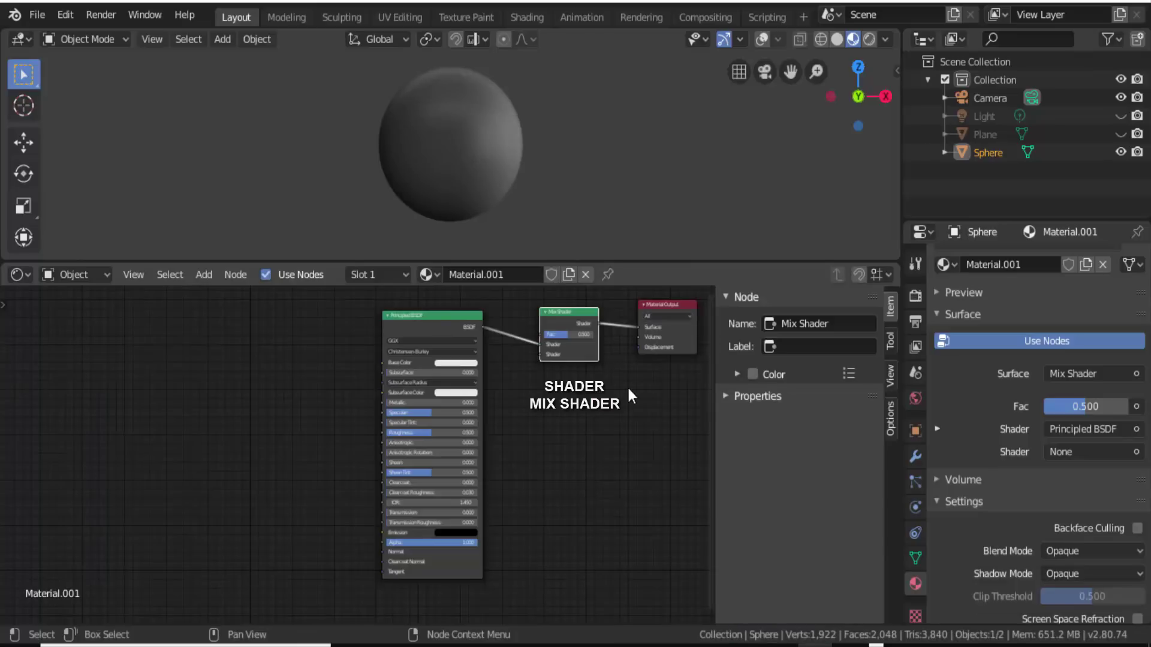
{"action": "left_click_drag", "start_coordinate": [430, 314], "coordinate": [373, 308]}
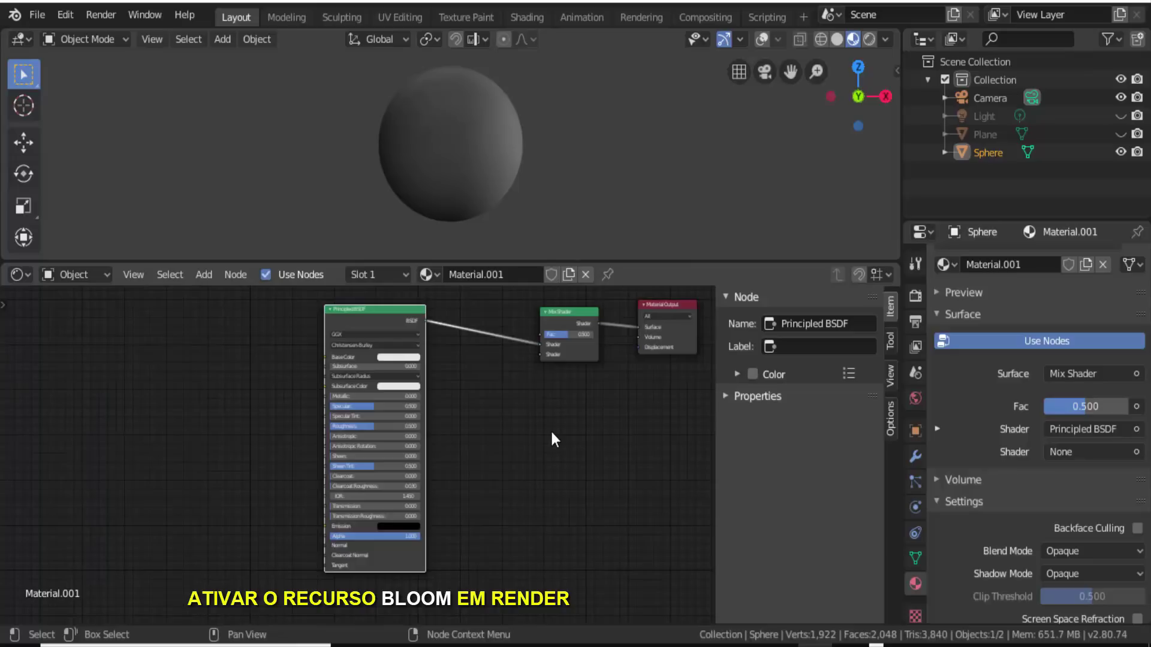
- Enable Bloom in the Eevee render settings and add an Emission shader node between the Principled BSDF and the Mix Shader
{"action": "left_click", "coordinate": [914, 298]}
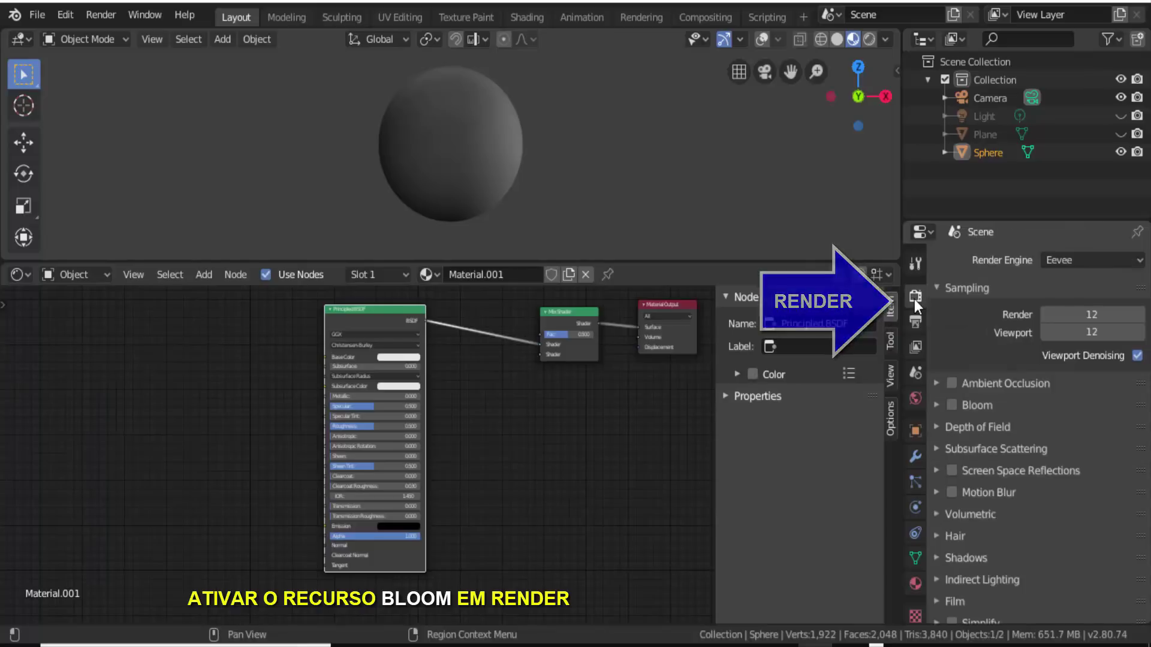
{"action": "left_click", "coordinate": [952, 405]}
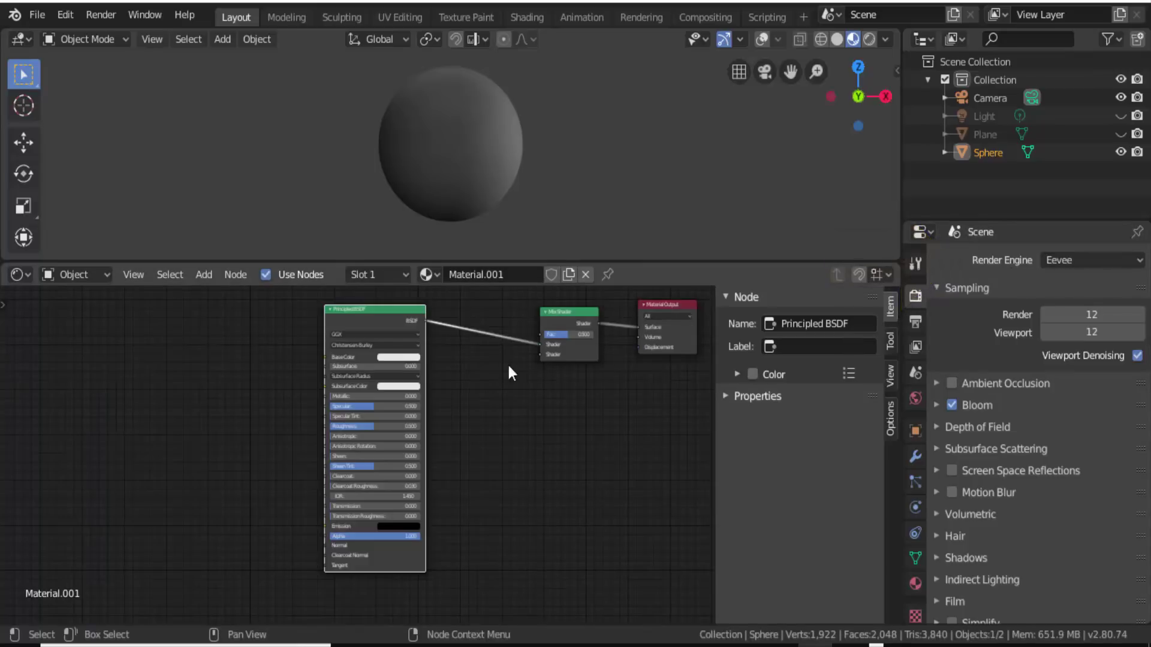
{"action": "left_click", "coordinate": [207, 278]}
{"action": "mouse_move", "coordinate": [236, 363]}
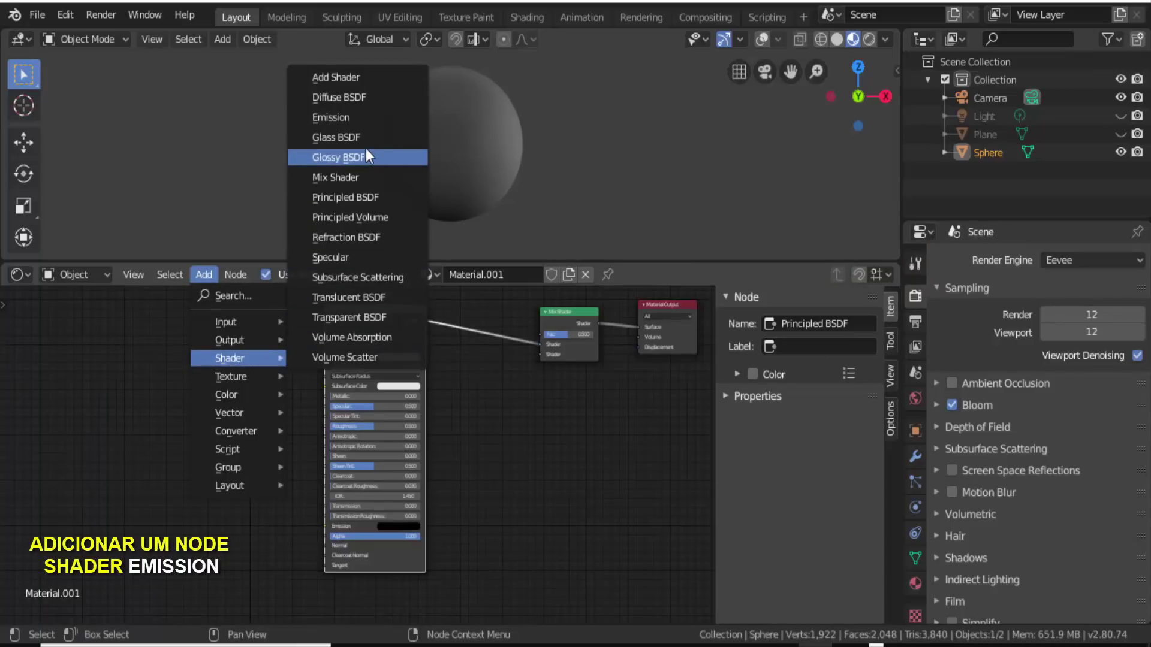
{"action": "left_click", "coordinate": [328, 117]}
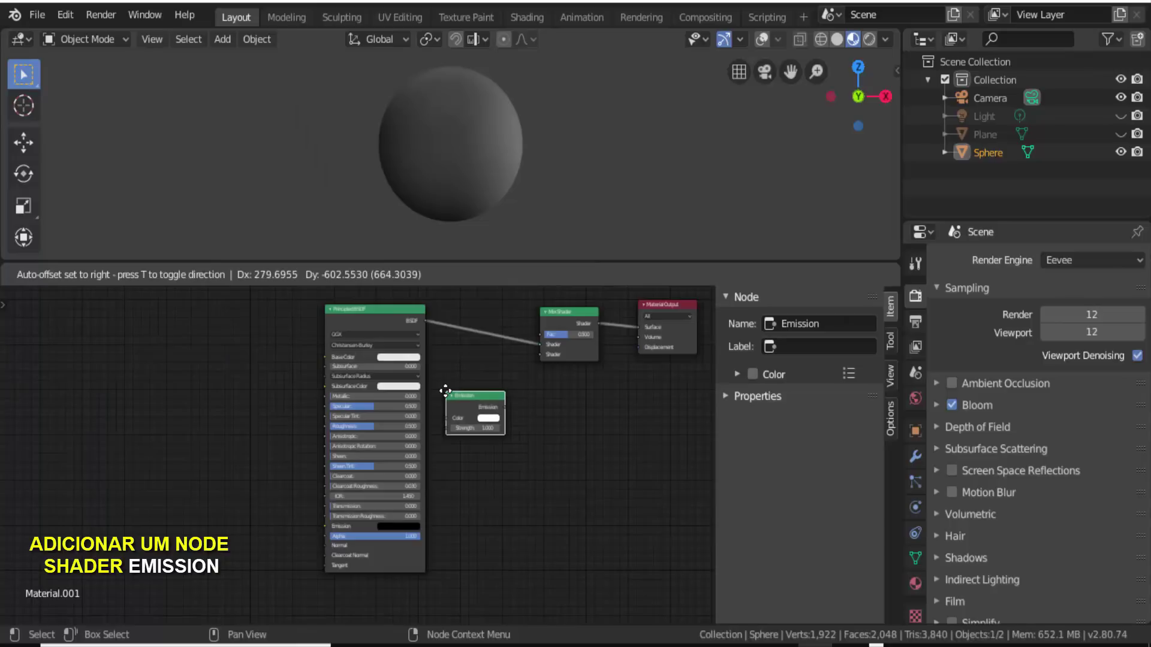
{"action": "left_click", "coordinate": [445, 391]}
- Set the Emission node's strength to 50 and connect its output to the Mix Shader's second Shader input
{"action": "scroll", "coordinate": [498, 417], "scroll_direction": "up", "scroll_amount": 2}
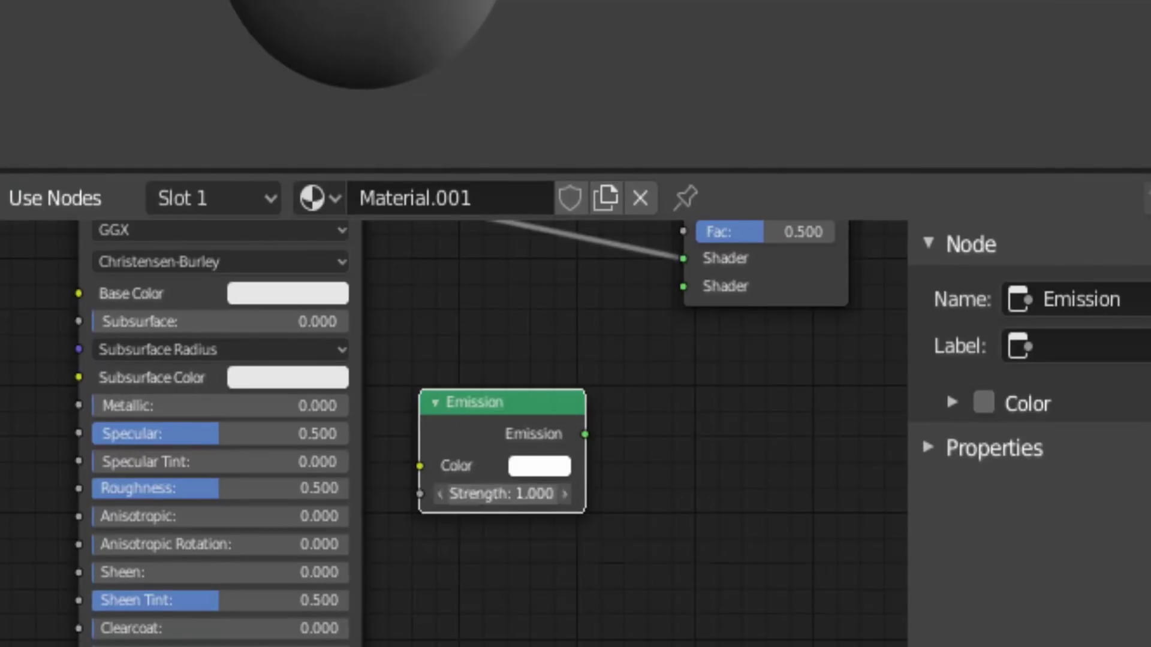
{"action": "left_click", "coordinate": [492, 494]}
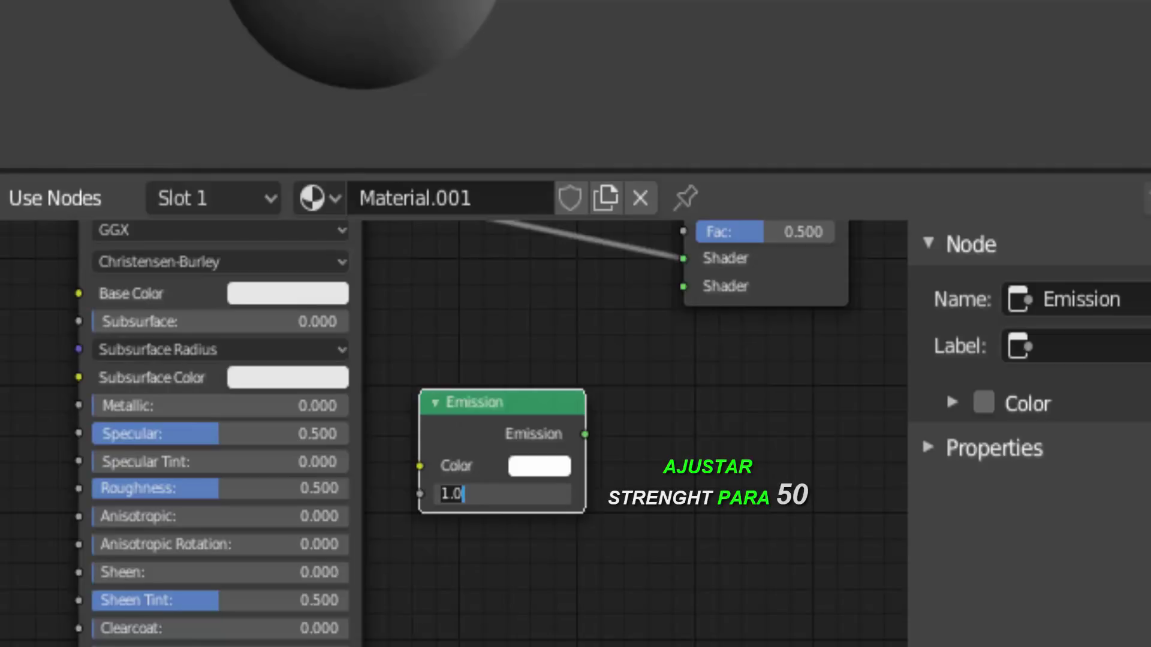
{"action": "type", "text": "50"}
{"action": "key", "text": "Return"}
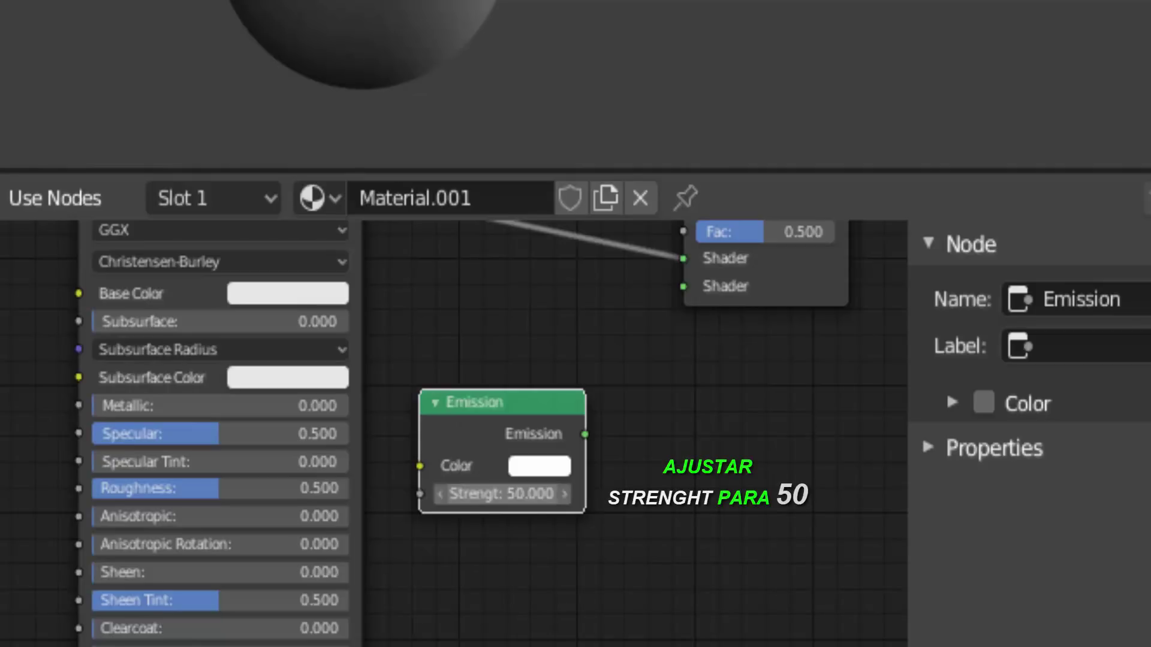
{"action": "scroll", "coordinate": [609, 630], "scroll_direction": "down", "scroll_amount": 2}
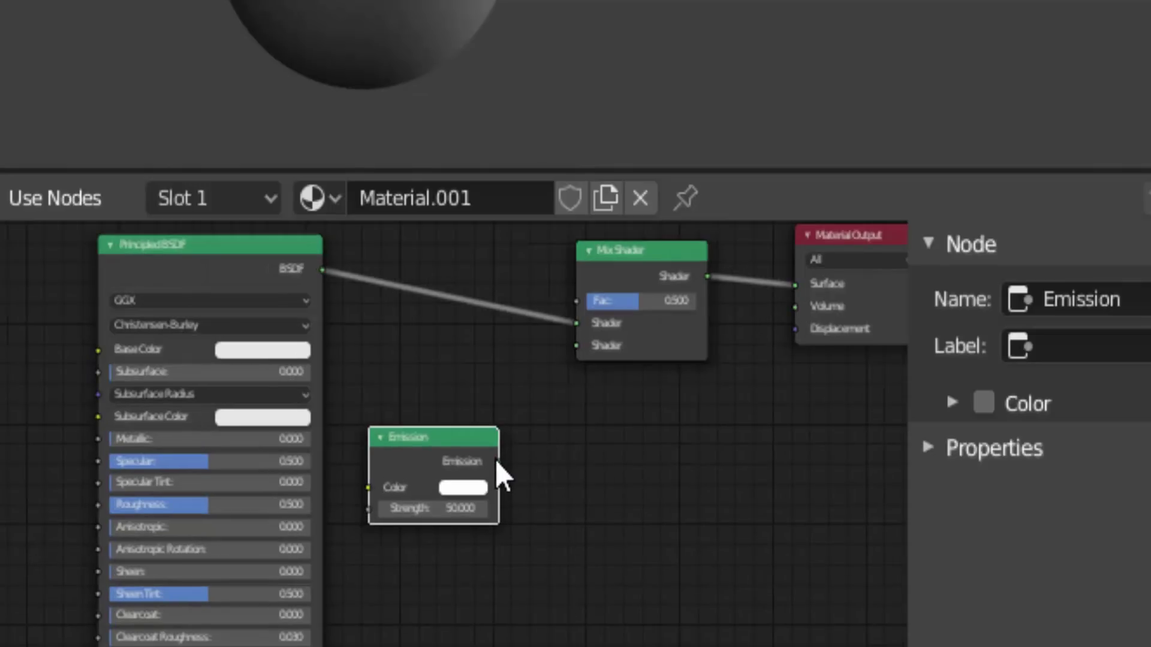
{"action": "left_click_drag", "start_coordinate": [497, 461], "coordinate": [569, 369]}
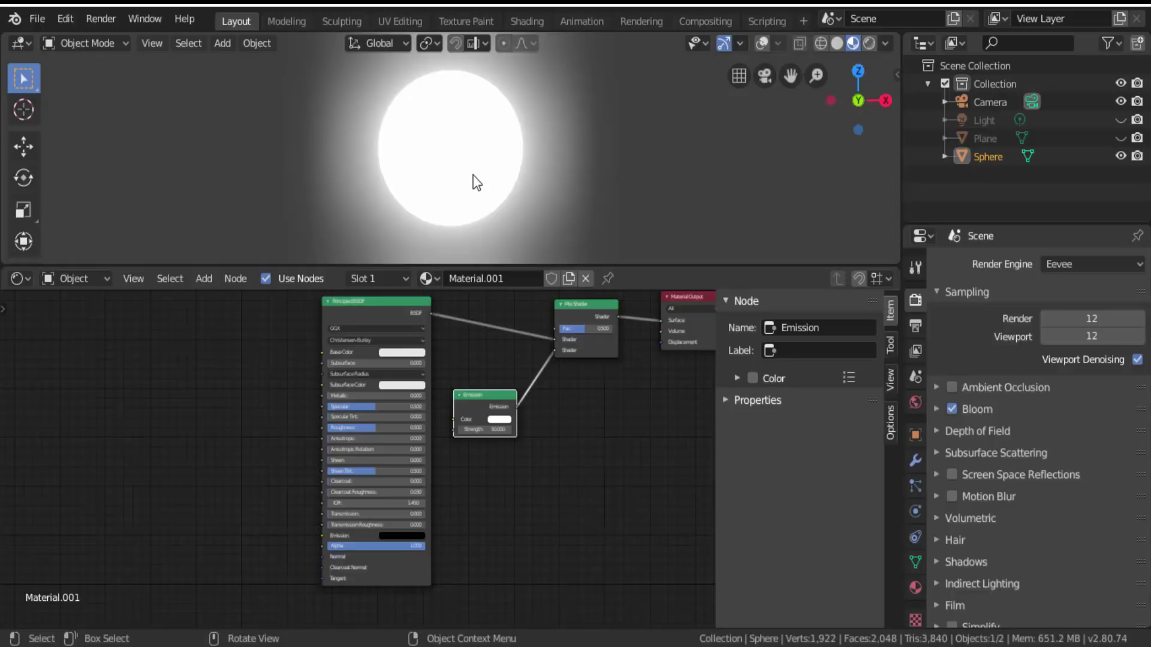
- Enlarge the Shader Editor area and move the Emission and Principled BSDF nodes well below the Mix Shader
{"action": "scroll", "coordinate": [473, 175], "scroll_direction": "down", "scroll_amount": 2}
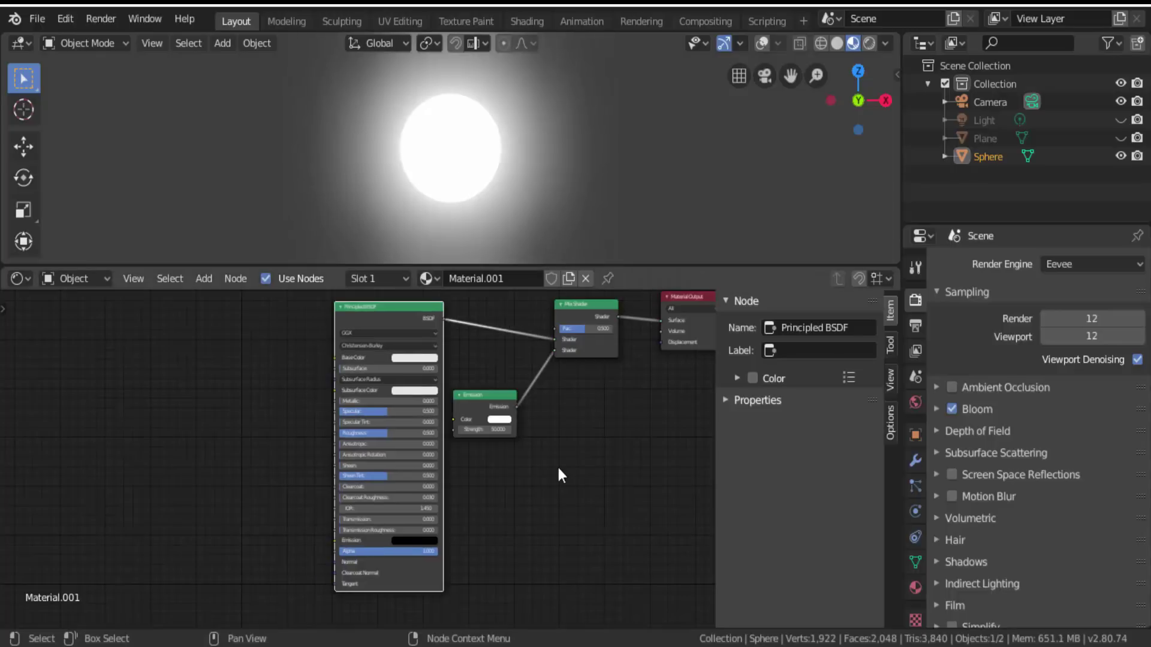
{"action": "scroll", "coordinate": [558, 467], "scroll_direction": "down", "scroll_amount": 3}
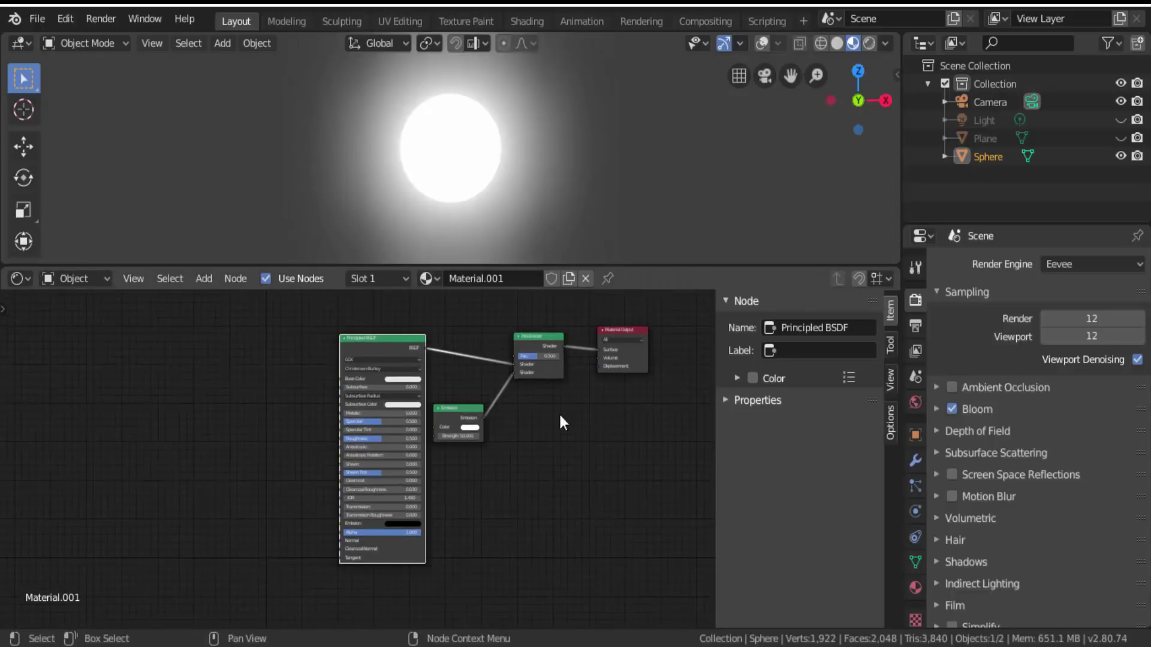
{"action": "left_click_drag", "start_coordinate": [515, 264], "coordinate": [521, 212]}
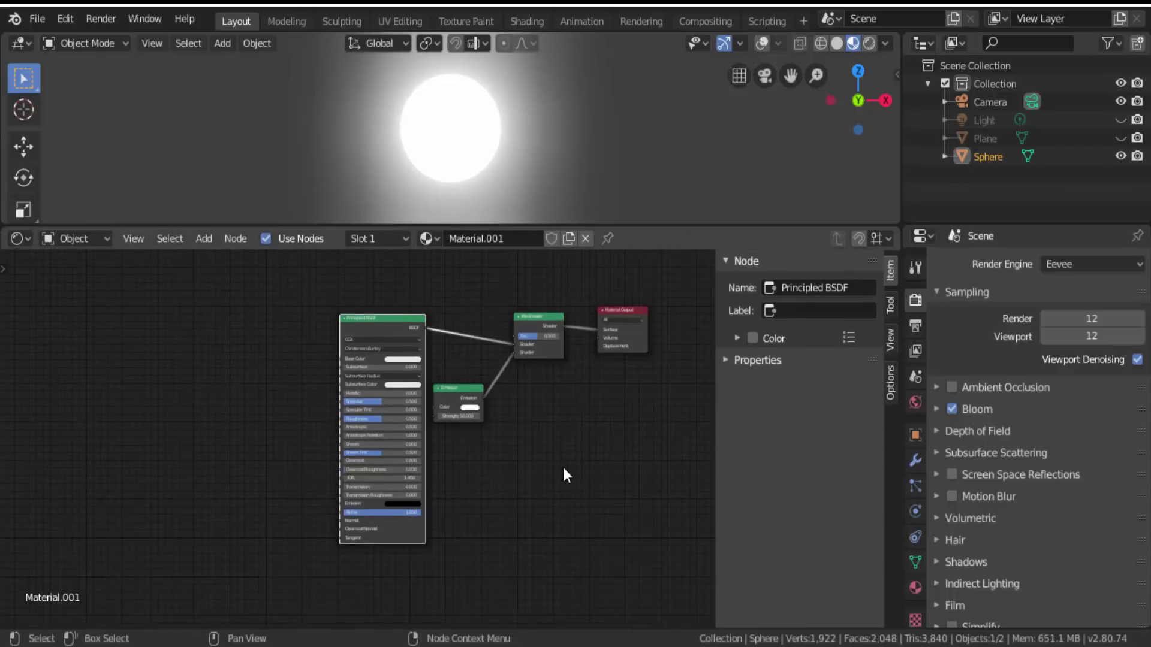
{"action": "scroll", "coordinate": [563, 465], "scroll_direction": "up", "scroll_amount": 2}
{"action": "scroll", "coordinate": [564, 474], "scroll_direction": "up", "scroll_amount": 1}
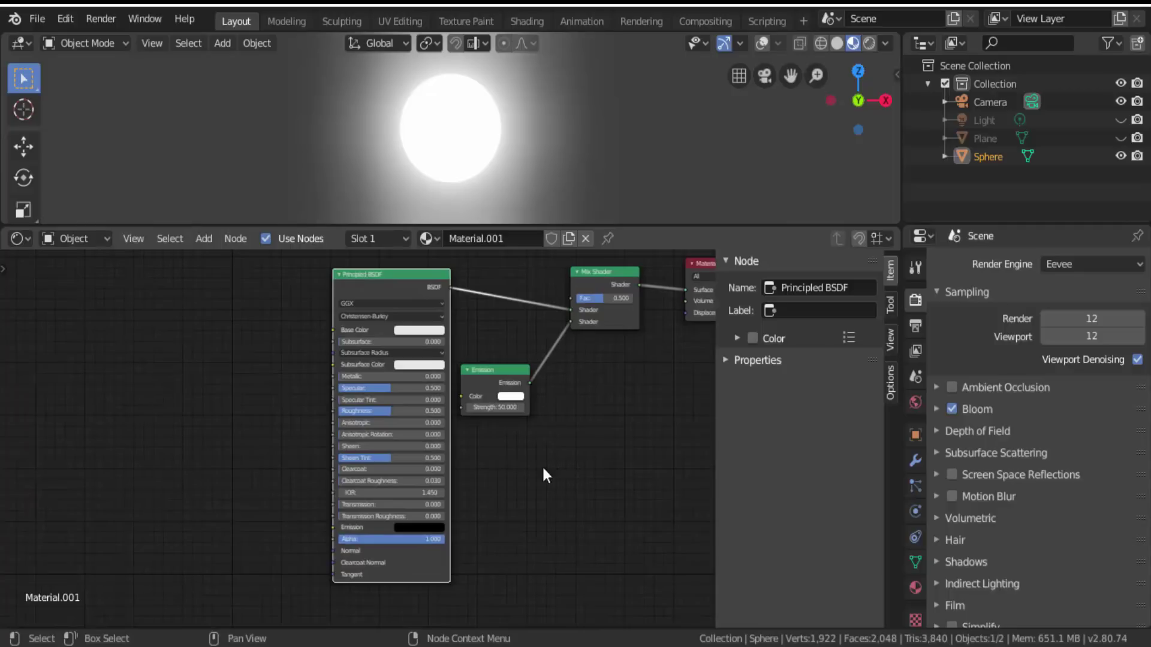
{"action": "left_click_drag", "start_coordinate": [483, 372], "coordinate": [486, 538]}
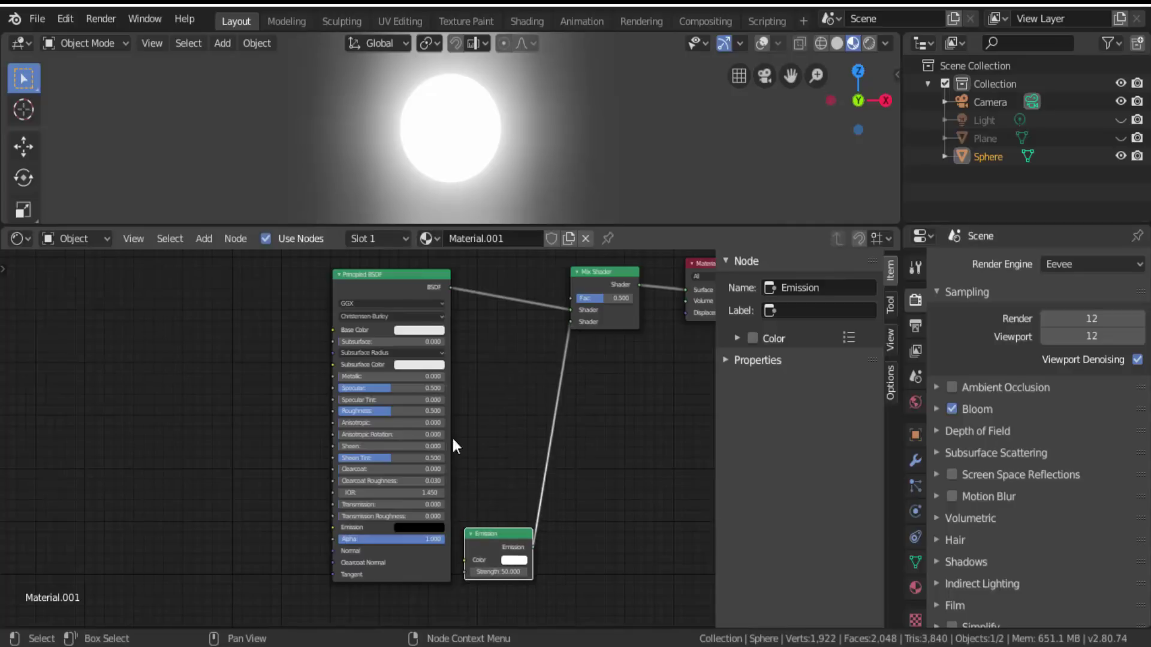
{"action": "left_click_drag", "start_coordinate": [382, 270], "coordinate": [385, 532]}
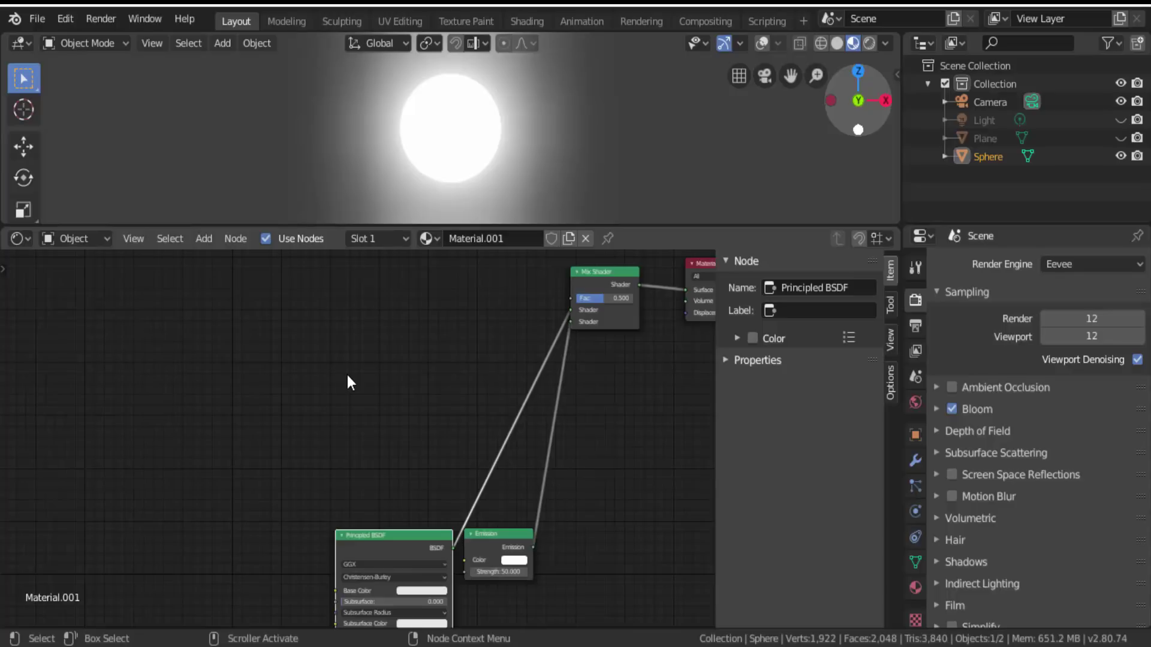
- Find the ColorRamp node by searching for "color" and place it in the free space before the Mix Shader
{"action": "left_click", "coordinate": [204, 238]}
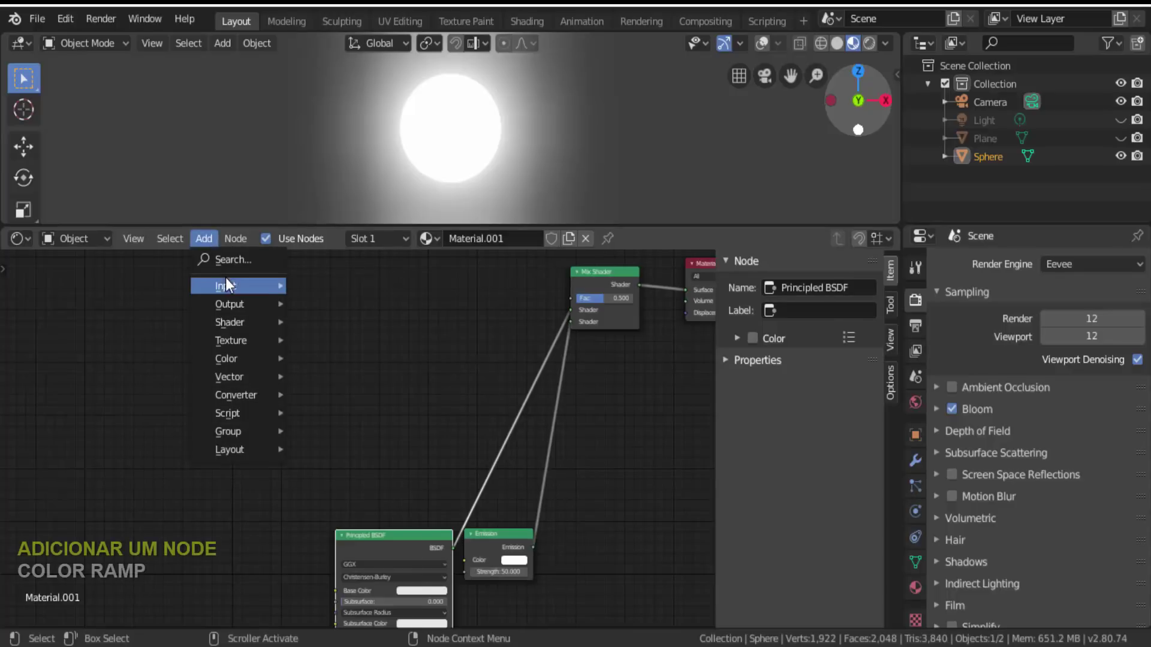
{"action": "mouse_move", "coordinate": [227, 285]}
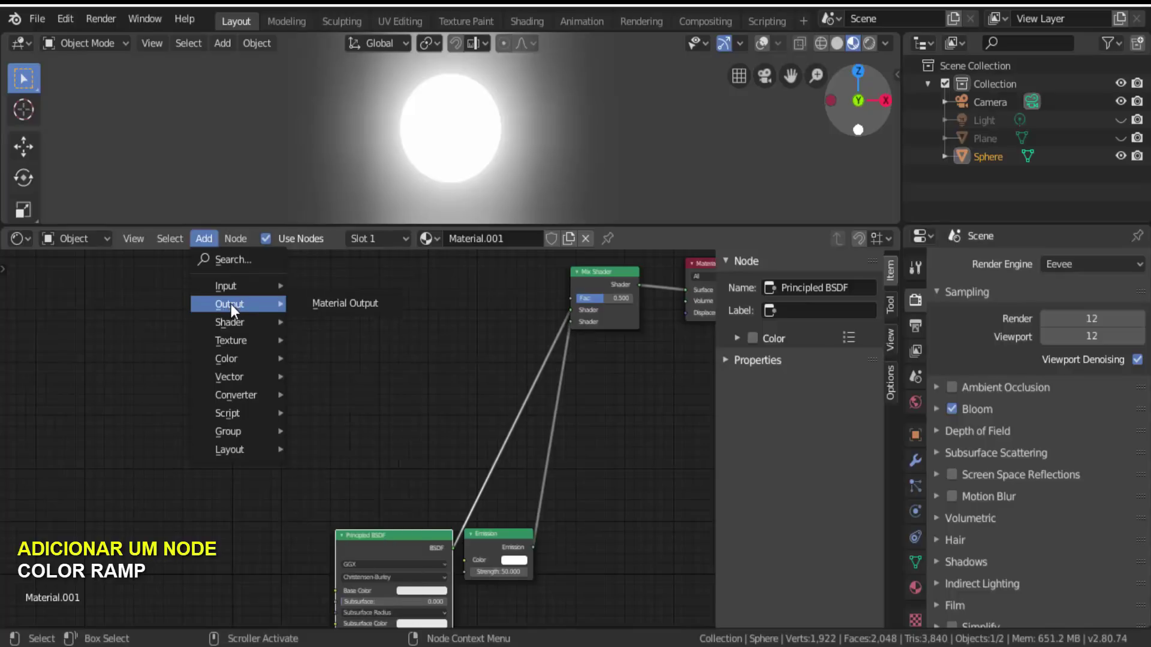
{"action": "mouse_move", "coordinate": [232, 321]}
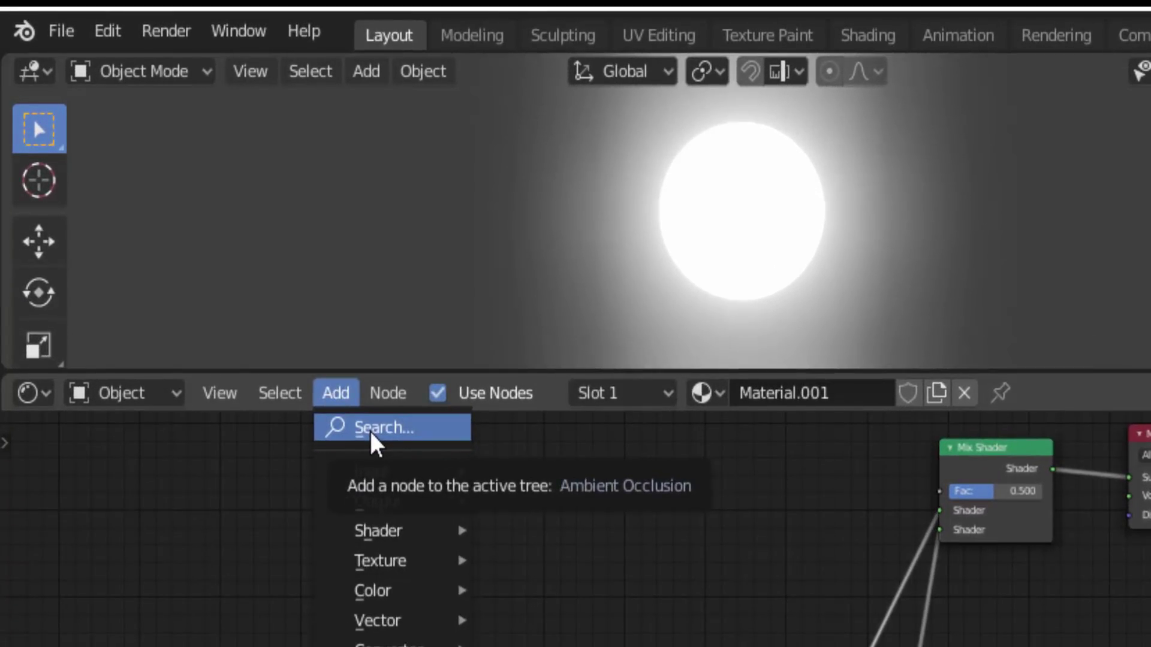
{"action": "left_click", "coordinate": [370, 429]}
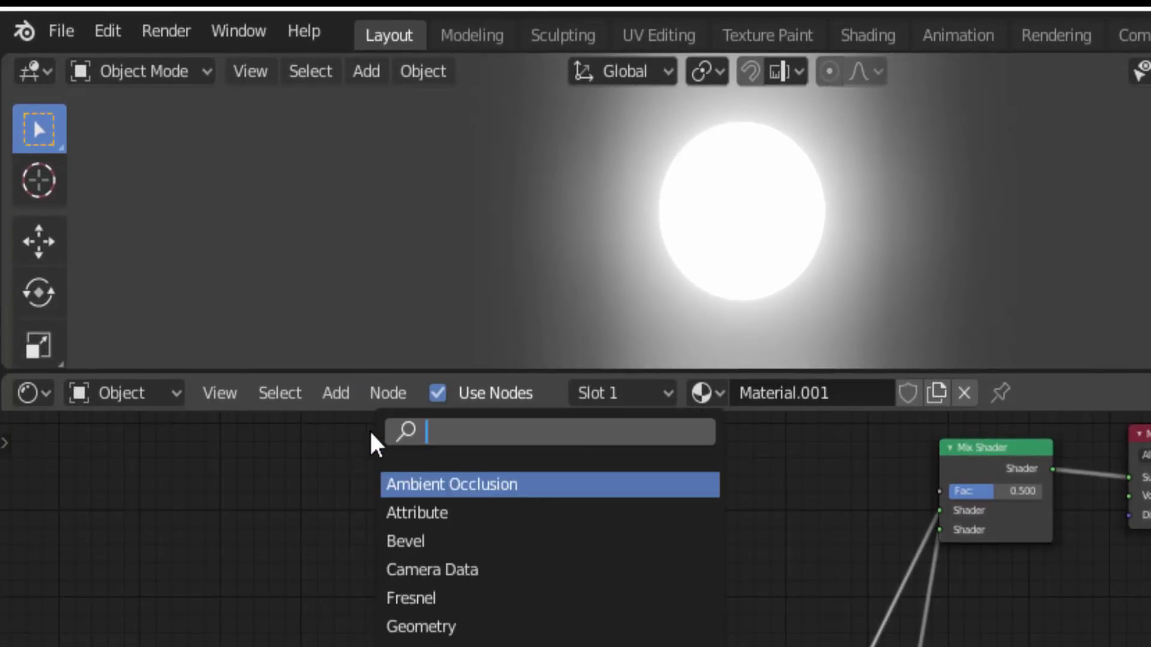
{"action": "type", "text": "color"}
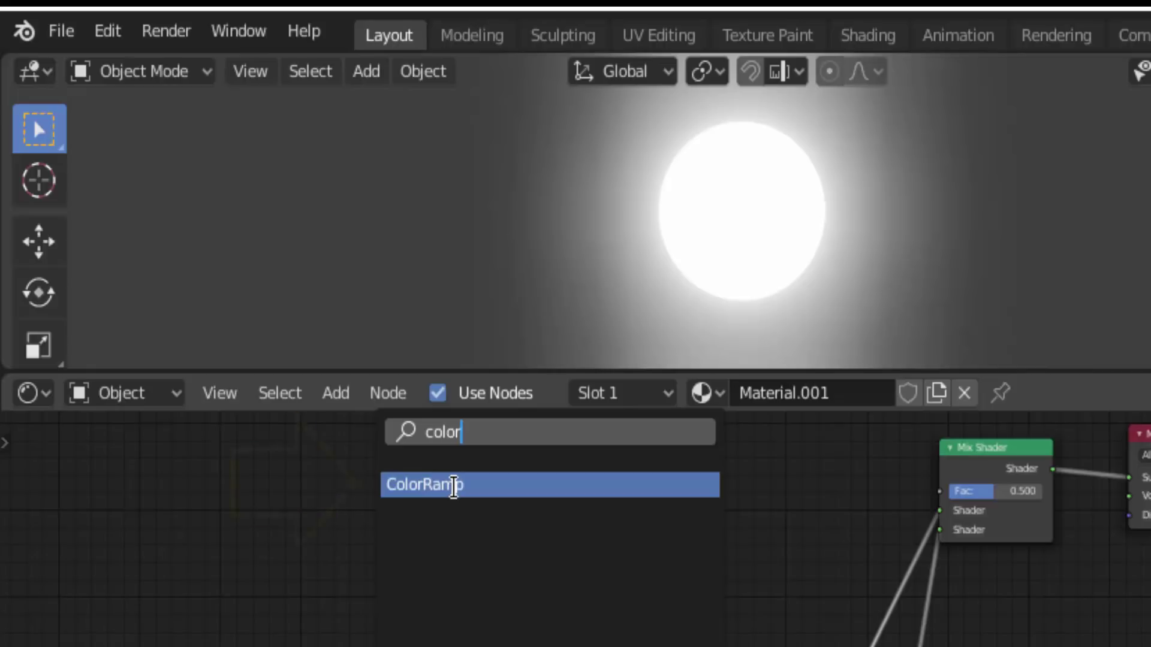
{"action": "left_click", "coordinate": [454, 486]}
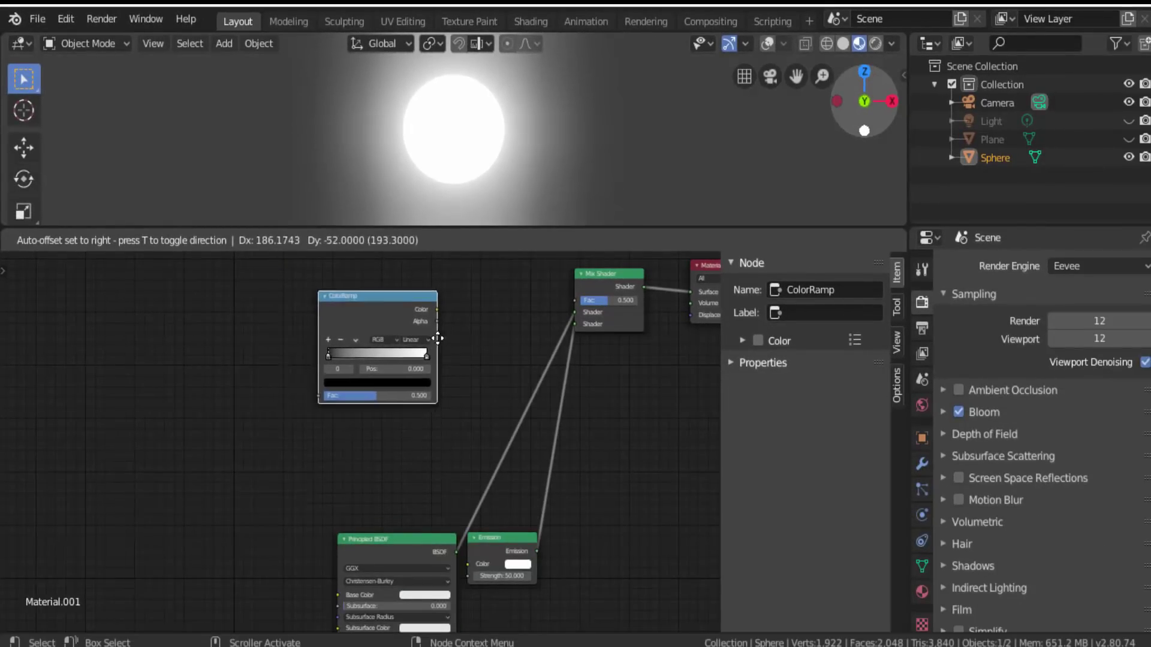
{"action": "left_click", "coordinate": [448, 306]}
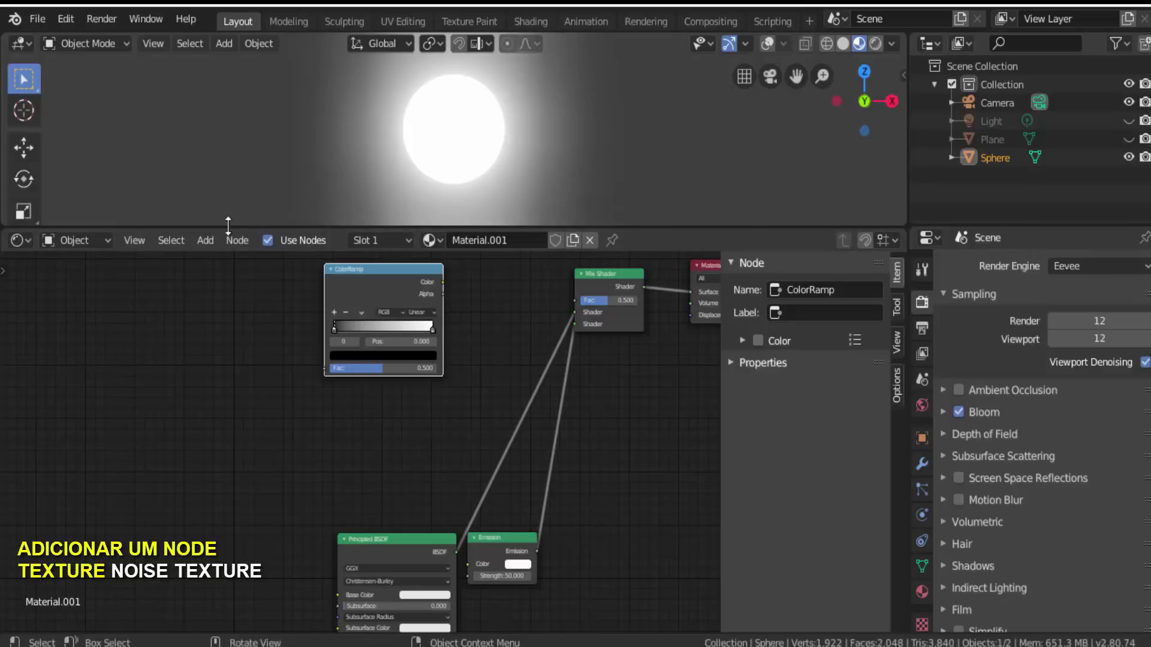
- Add a Noise Texture node and place it on the input side of the ColorRamp
{"action": "left_click", "coordinate": [213, 239]}
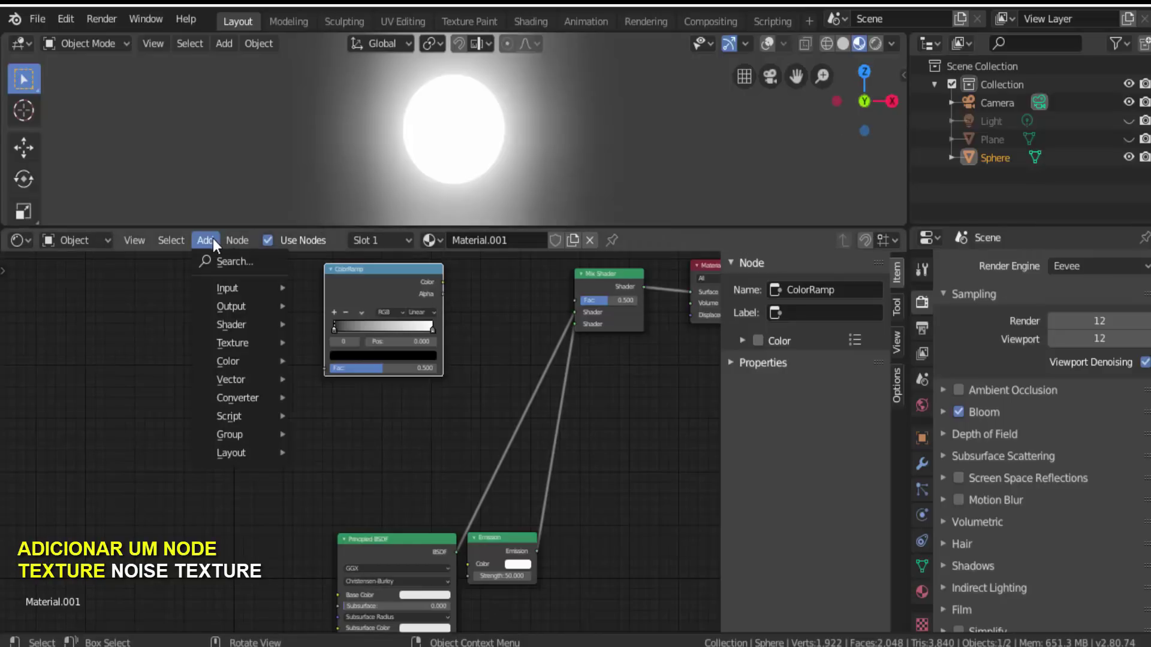
{"action": "mouse_move", "coordinate": [234, 343]}
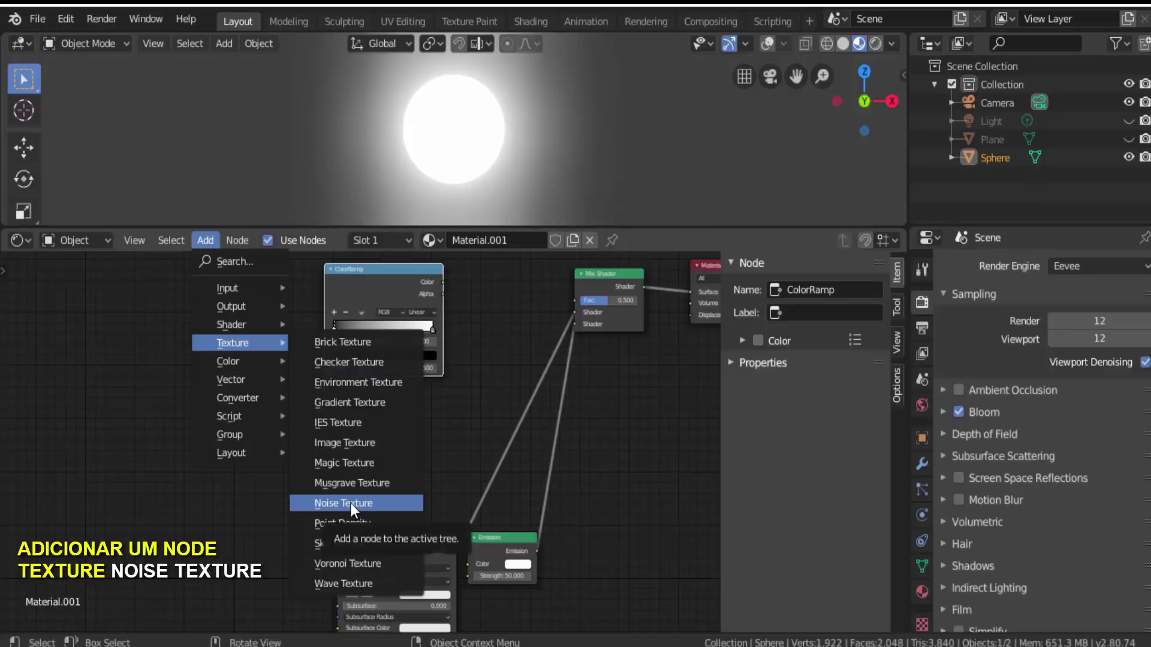
{"action": "left_click", "coordinate": [347, 504]}
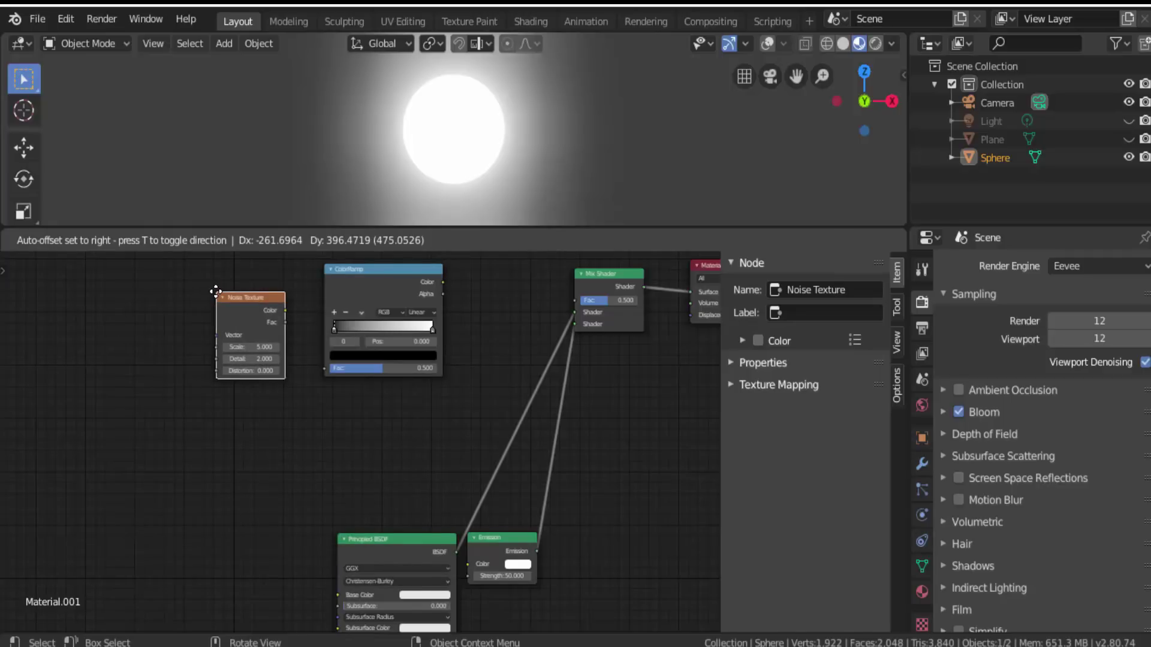
{"action": "left_click", "coordinate": [227, 297]}
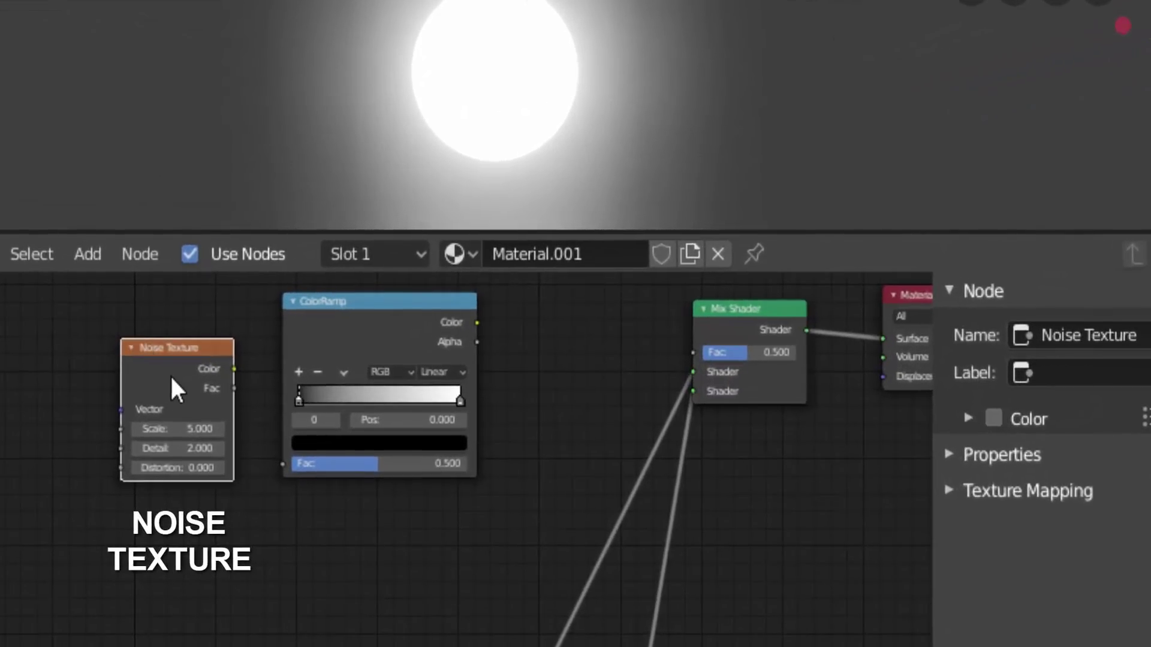
- Connect the Noise Texture's Color output to the ColorRamp's Fac, and the ColorRamp's Color output to the Mix Shader's Fac
{"action": "left_click", "coordinate": [235, 368]}
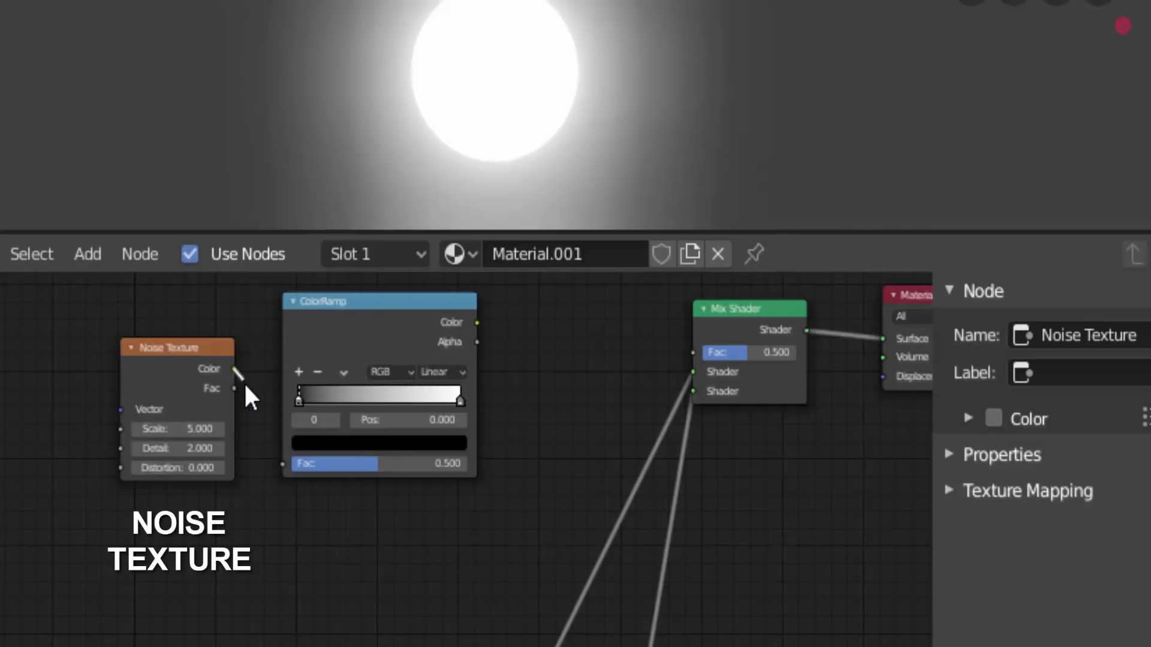
{"action": "left_click_drag", "start_coordinate": [246, 387], "coordinate": [277, 469]}
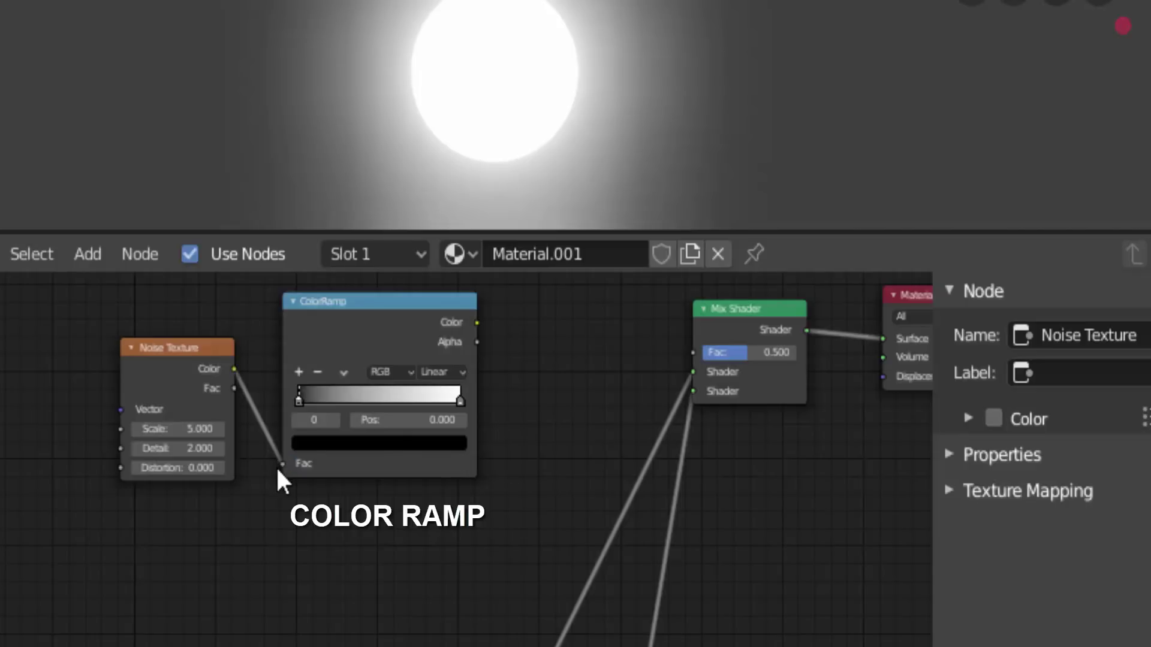
{"action": "left_click", "coordinate": [477, 324]}
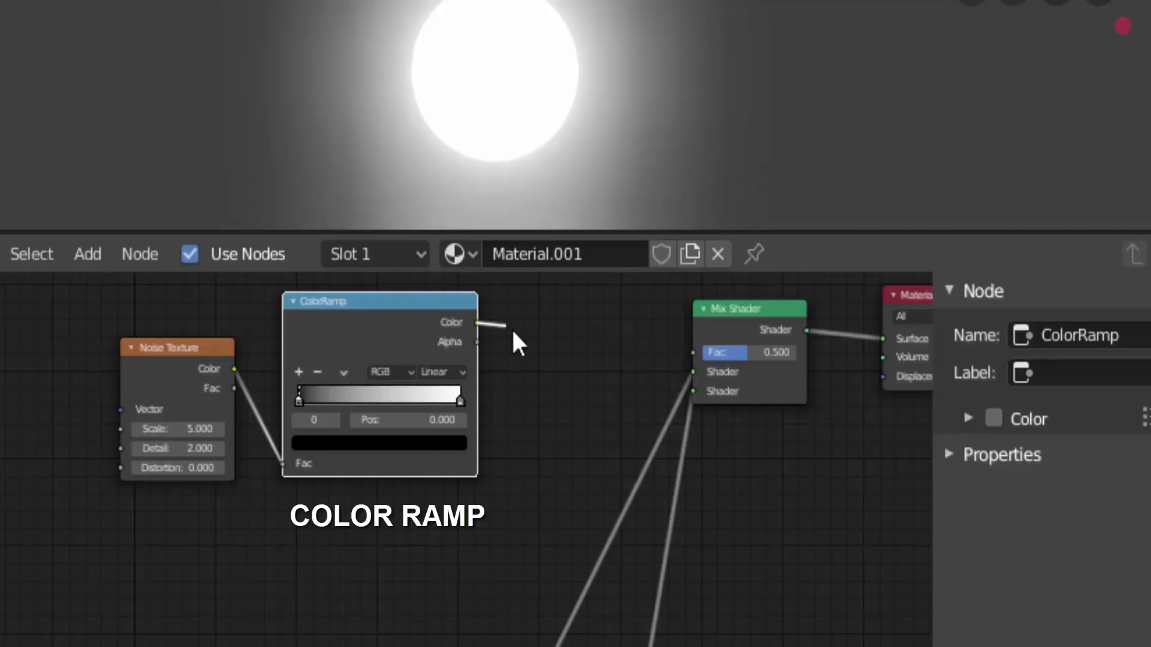
{"action": "left_click_drag", "start_coordinate": [512, 334], "coordinate": [690, 353]}
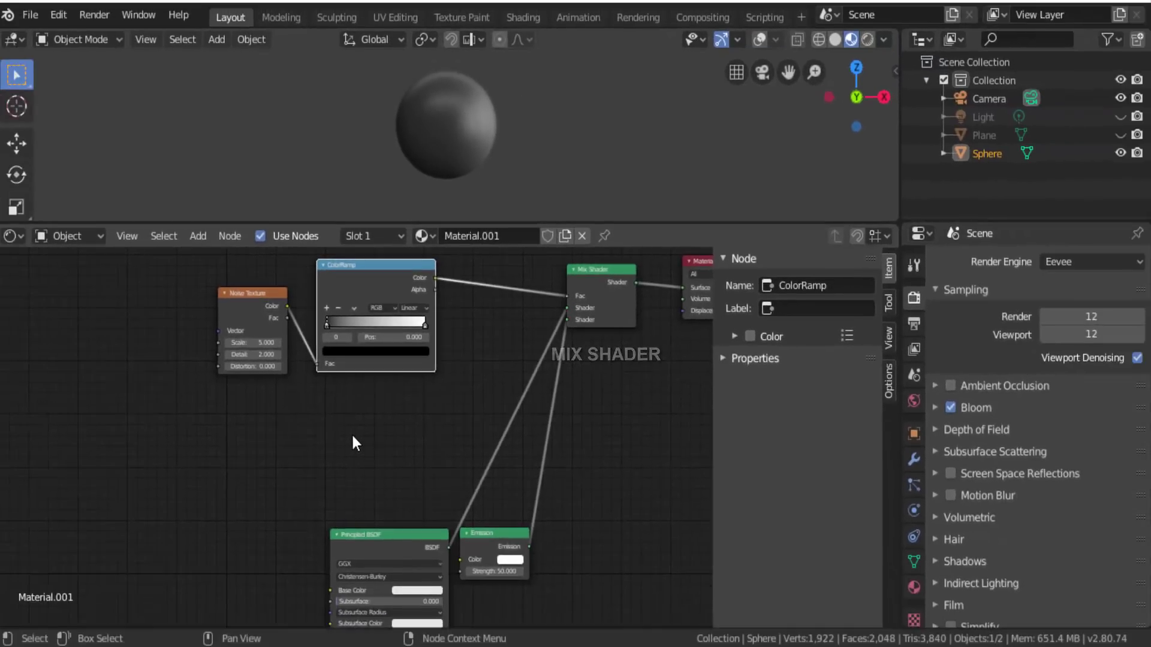
- Move the Principled BSDF node directly below the ColorRamp and raise the Emission node to sit beside it
{"action": "left_click", "coordinate": [380, 536]}
{"action": "left_click_drag", "start_coordinate": [380, 536], "coordinate": [360, 401]}
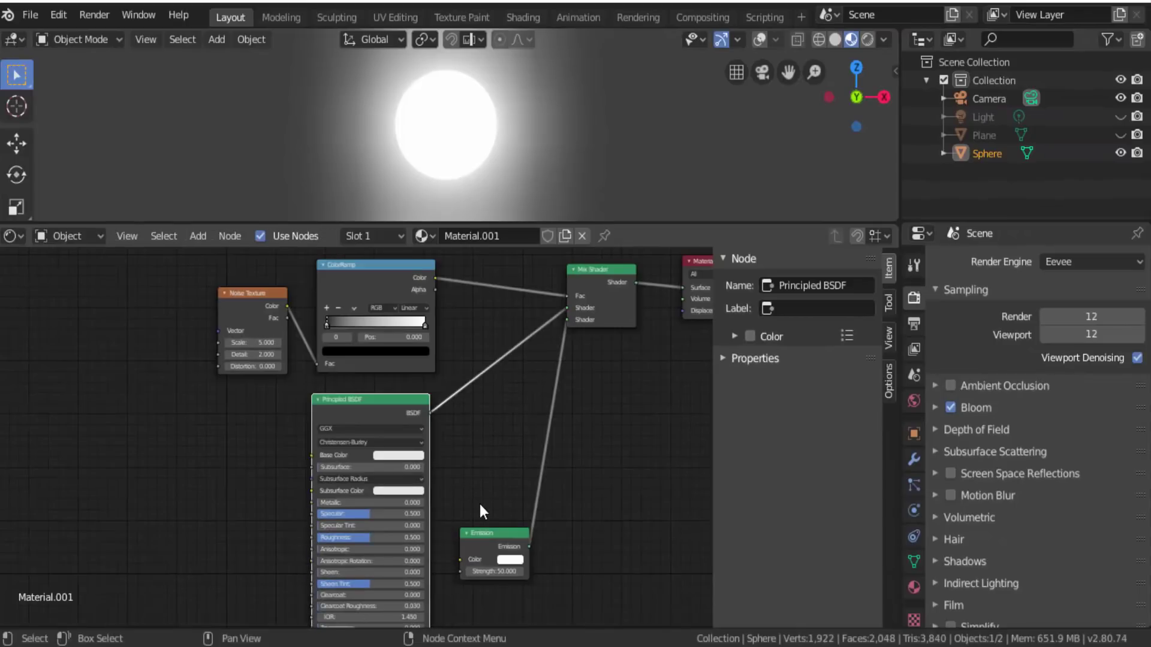
{"action": "left_click_drag", "start_coordinate": [480, 530], "coordinate": [481, 436]}
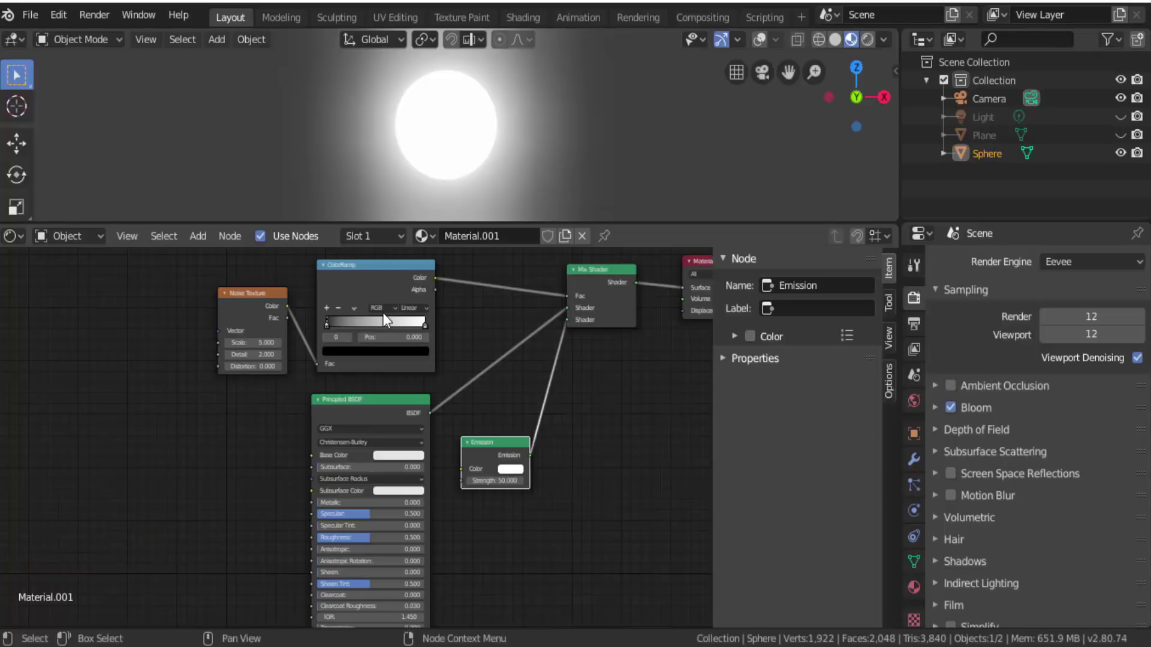
- Shift the ColorRamp's black stop to position 0.509 and change the Emission node's color to yellow
{"action": "scroll", "coordinate": [340, 318], "scroll_direction": "up", "scroll_amount": 2}
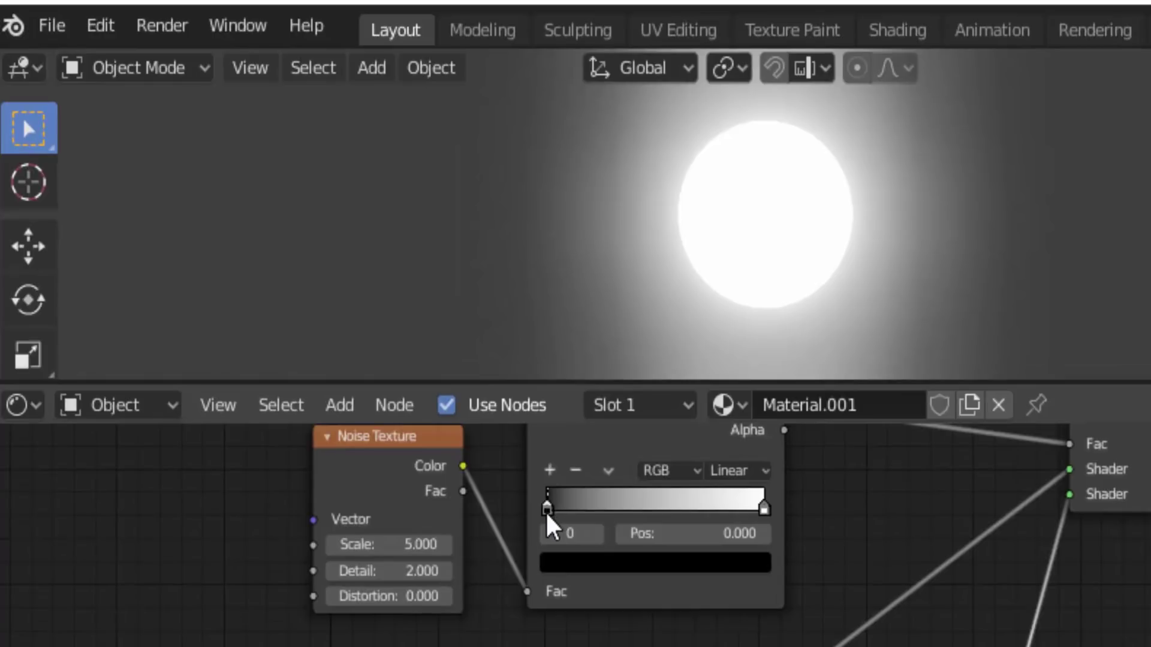
{"action": "left_click_drag", "start_coordinate": [546, 512], "coordinate": [647, 512]}
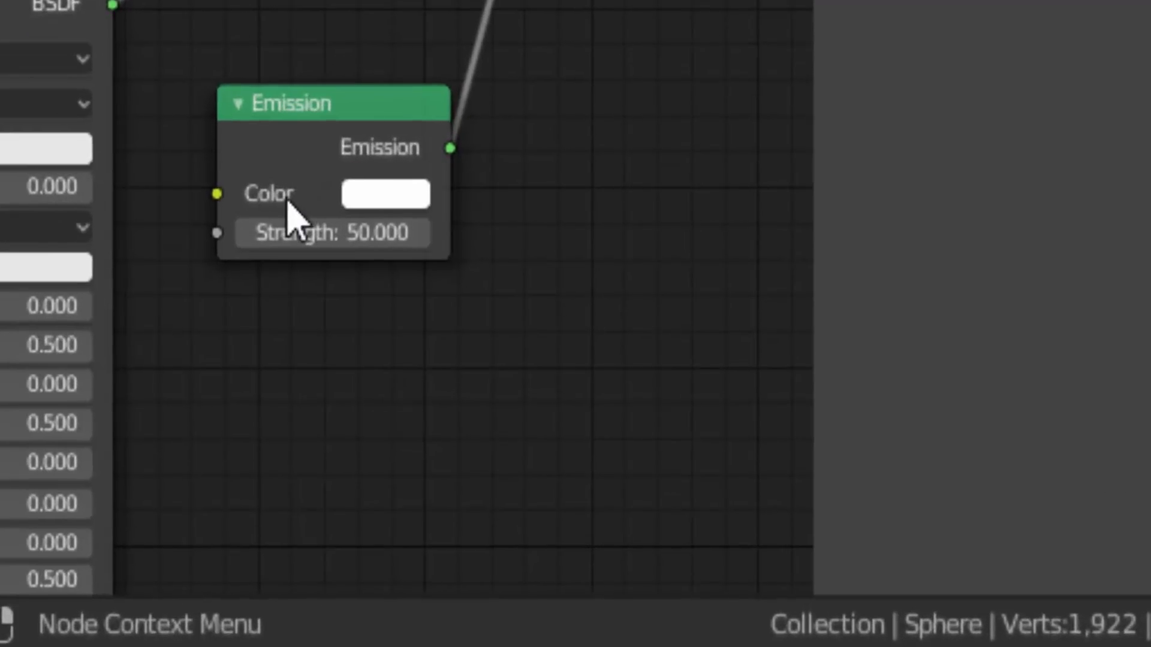
{"action": "left_click_drag", "start_coordinate": [345, 228], "coordinate": [380, 220]}
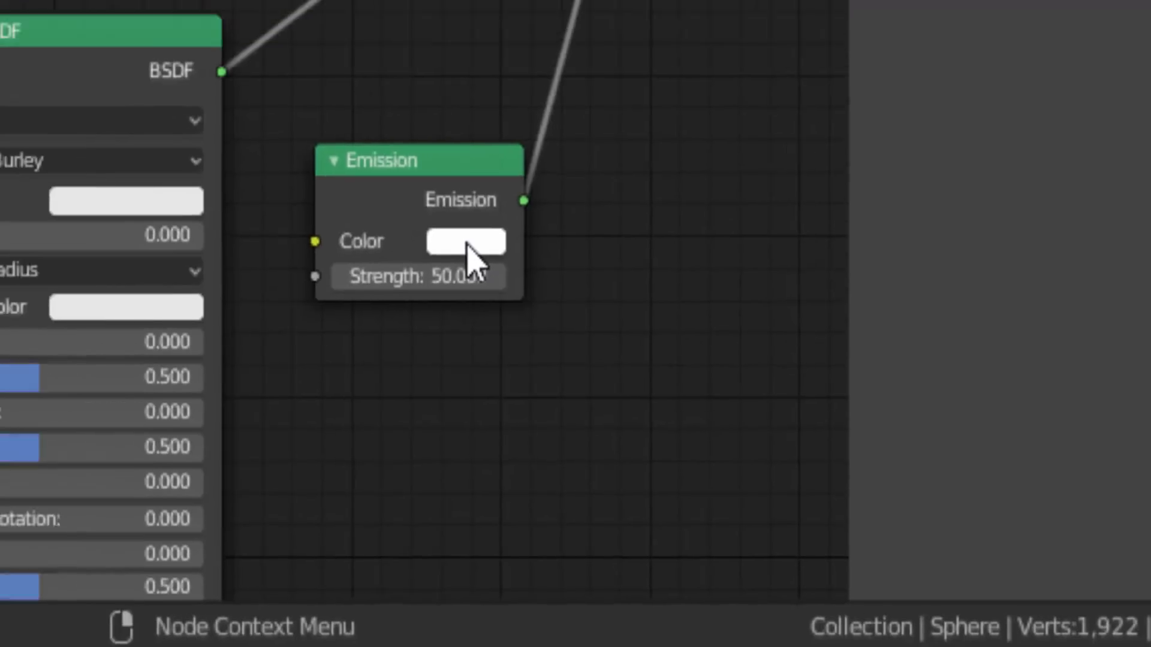
{"action": "left_click", "coordinate": [386, 197]}
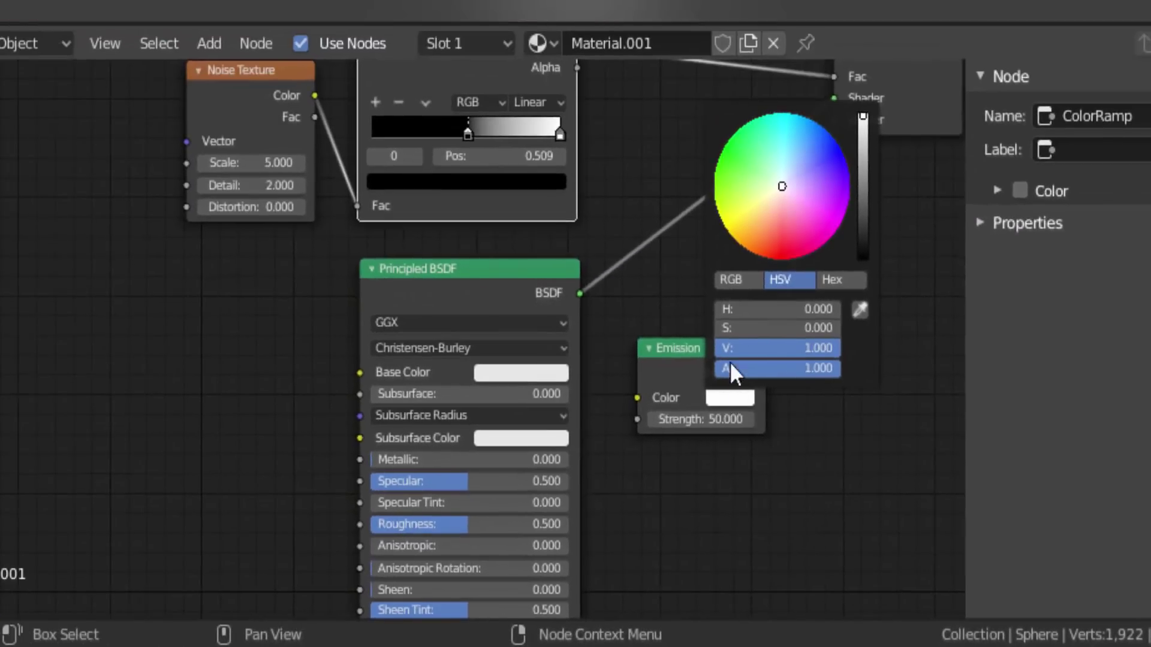
{"action": "left_click", "coordinate": [735, 221]}
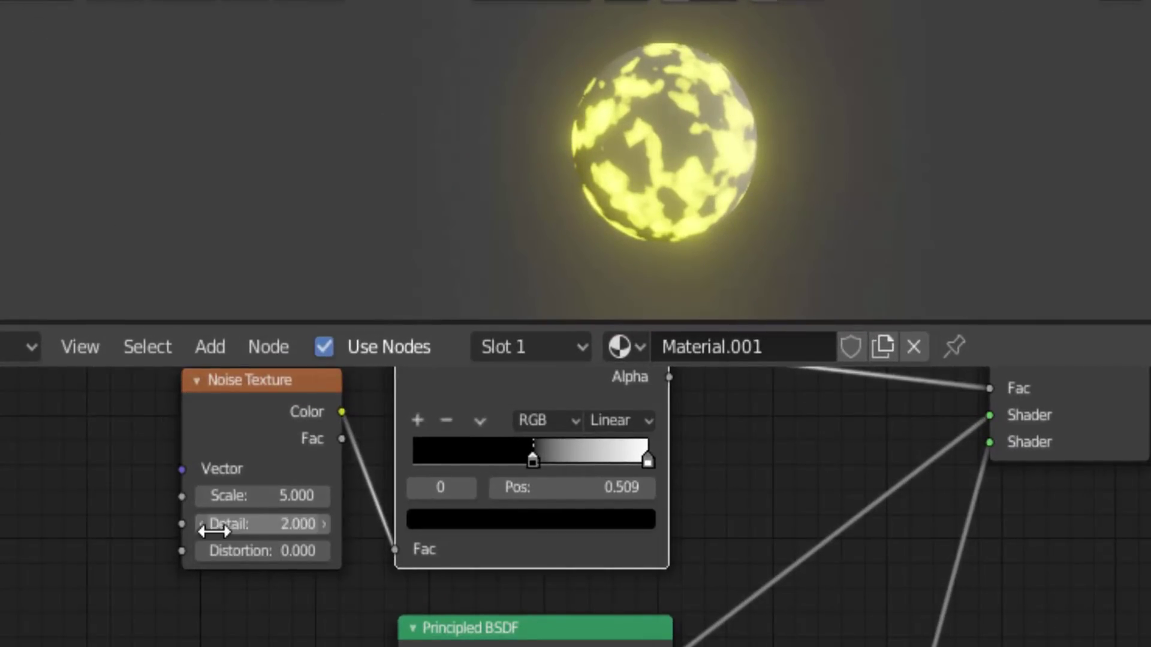
- Set the Noise Texture's Detail to 16 and its Scale to 6.1
{"action": "left_click_drag", "start_coordinate": [215, 527], "coordinate": [323, 527]}
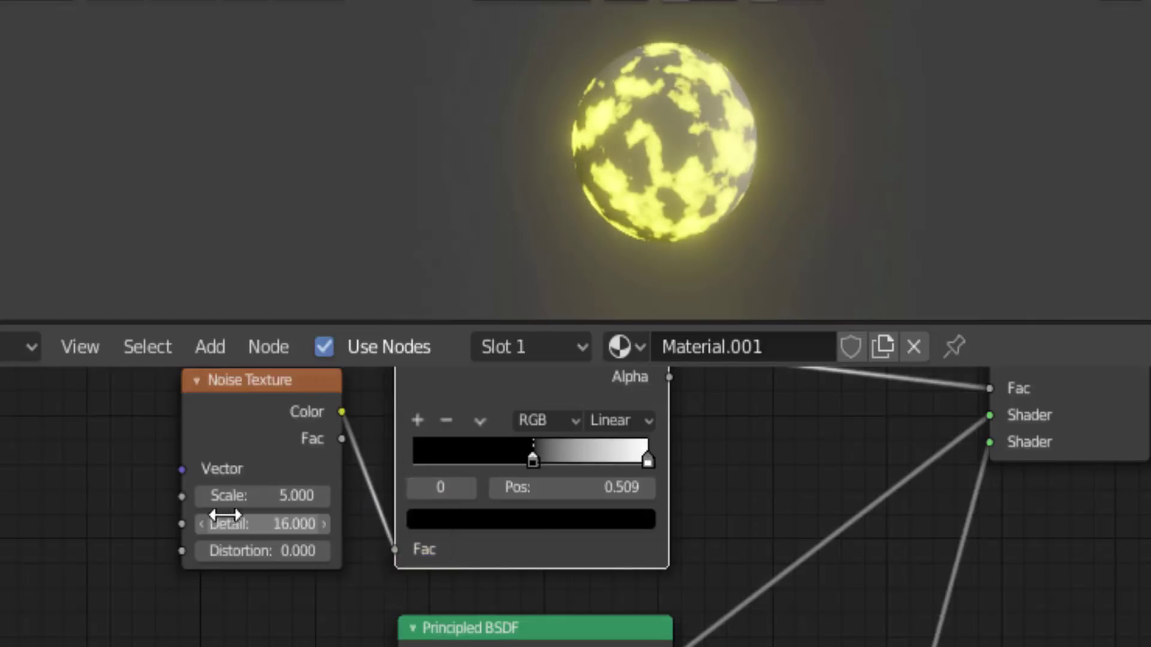
{"action": "left_click_drag", "start_coordinate": [235, 496], "coordinate": [264, 496]}
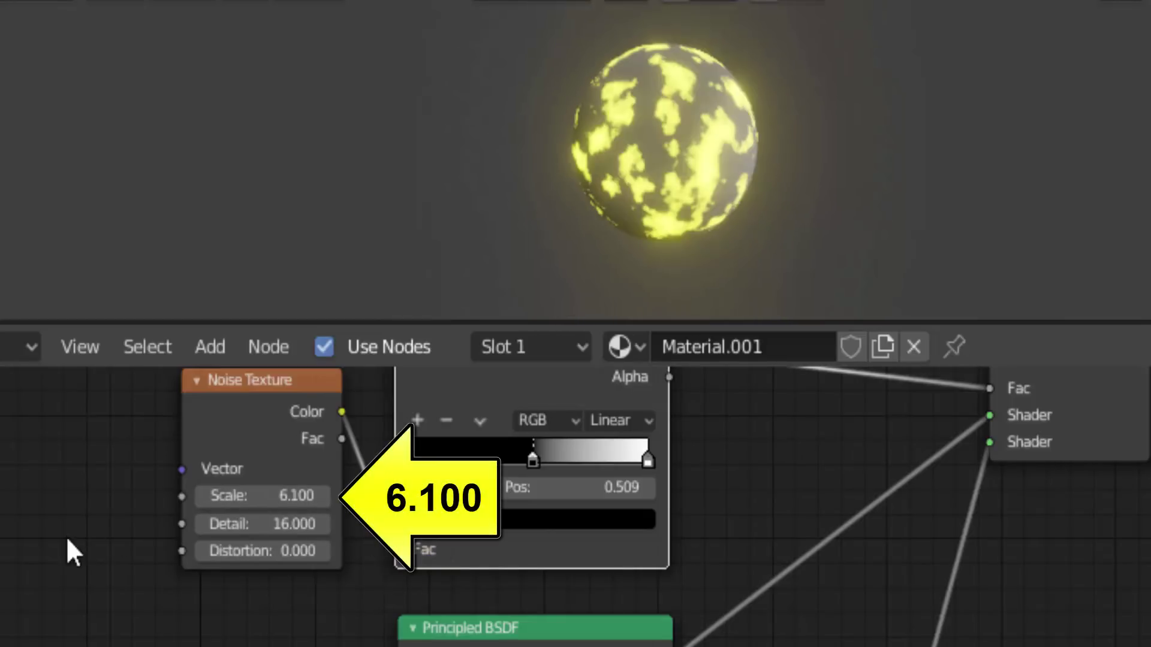
- Duplicate the Noise Texture node, place the copy before the original, and connect the copy's Color output to the original's Vector input
{"action": "scroll", "coordinate": [8, 546], "scroll_direction": "down", "scroll_amount": 2}
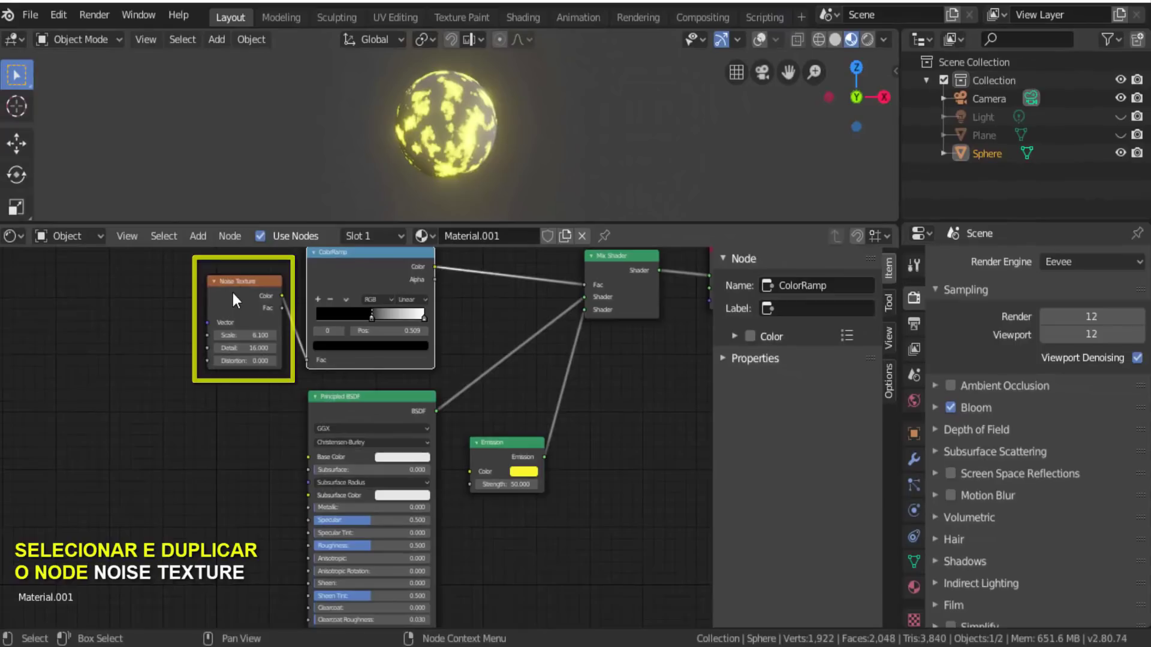
{"action": "left_click", "coordinate": [233, 293]}
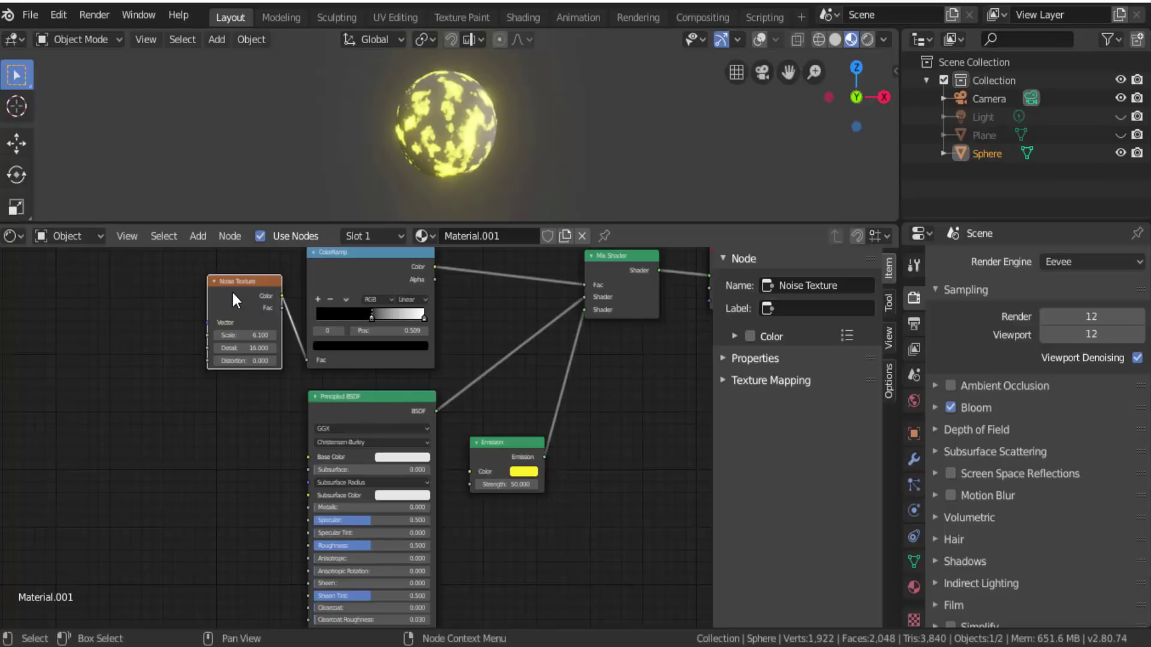
{"action": "key", "text": "shift+d"}
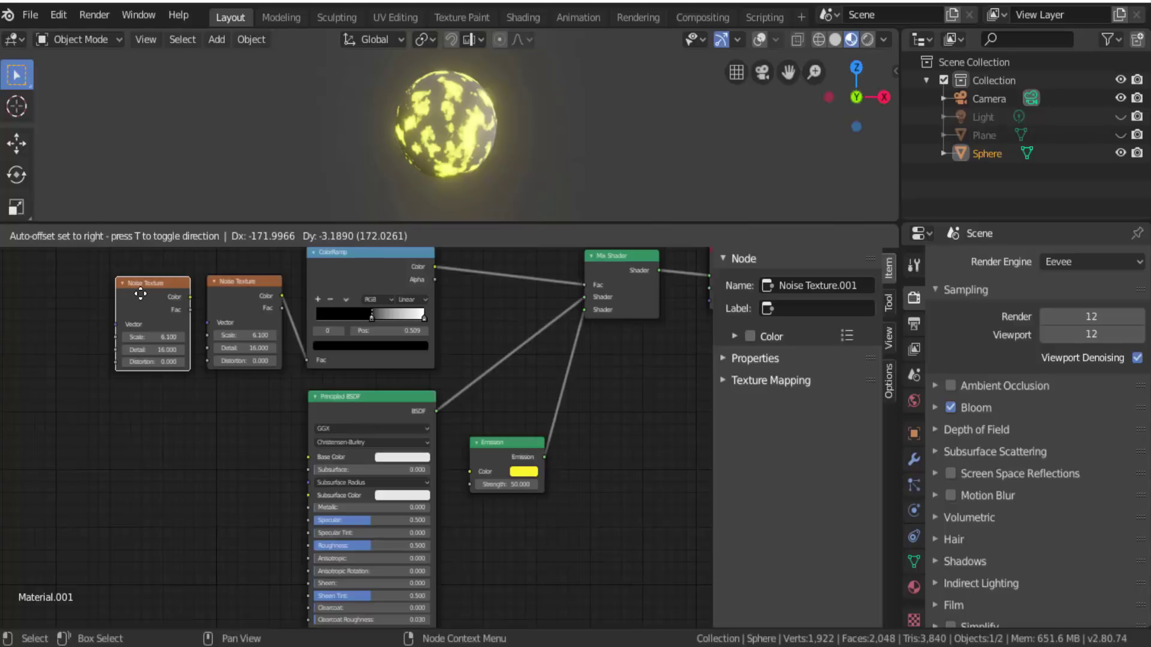
{"action": "left_click", "coordinate": [140, 293]}
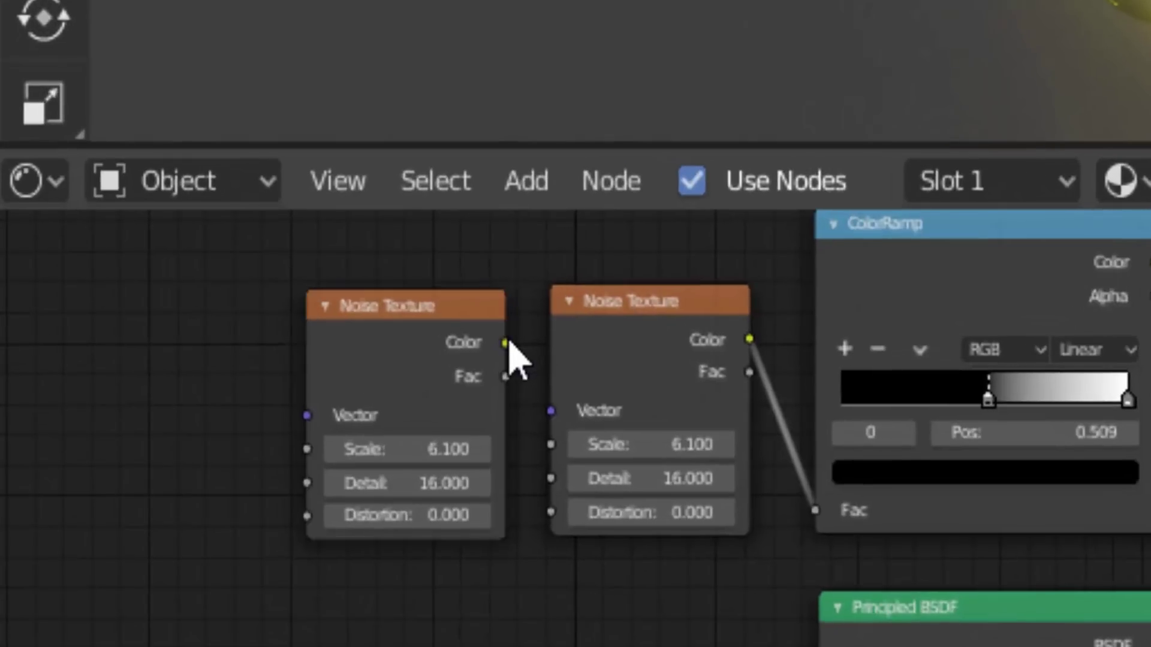
{"action": "left_click_drag", "start_coordinate": [509, 343], "coordinate": [559, 412]}
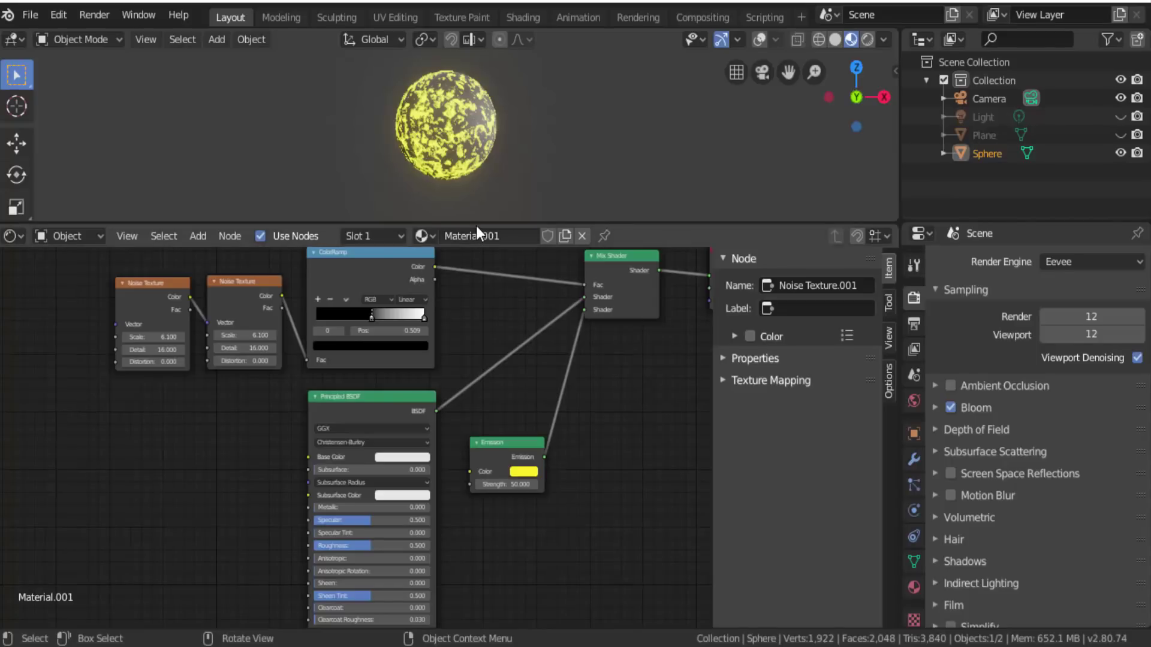
- Enlarge the 3D viewport, then set the duplicated Noise Texture's Scale to 17.6 and the original's Scale to 10
{"action": "left_click_drag", "start_coordinate": [475, 226], "coordinate": [477, 297]}
{"action": "scroll", "coordinate": [495, 202], "scroll_direction": "up", "scroll_amount": 2}
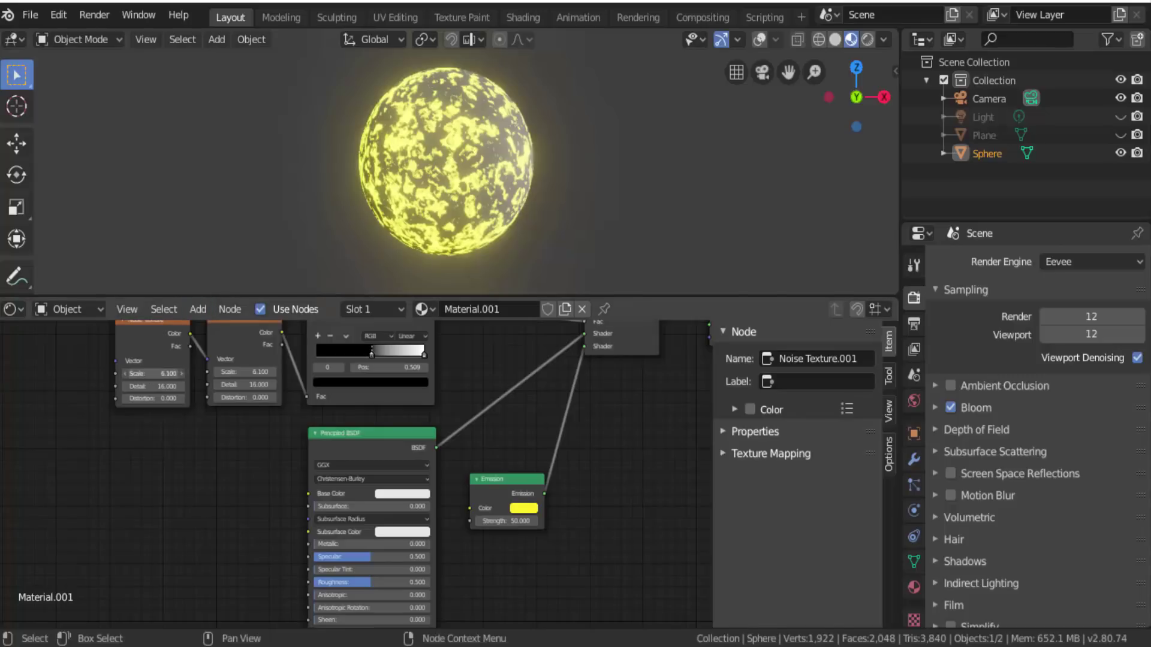
{"action": "left_click_drag", "start_coordinate": [153, 374], "coordinate": [245, 373]}
{"action": "left_click_drag", "start_coordinate": [244, 372], "coordinate": [270, 372]}
- Add a Mapping node by searching for "mapping" and place it before the first Noise Texture in the chain
{"action": "scroll", "coordinate": [197, 501], "scroll_direction": "down", "scroll_amount": 3}
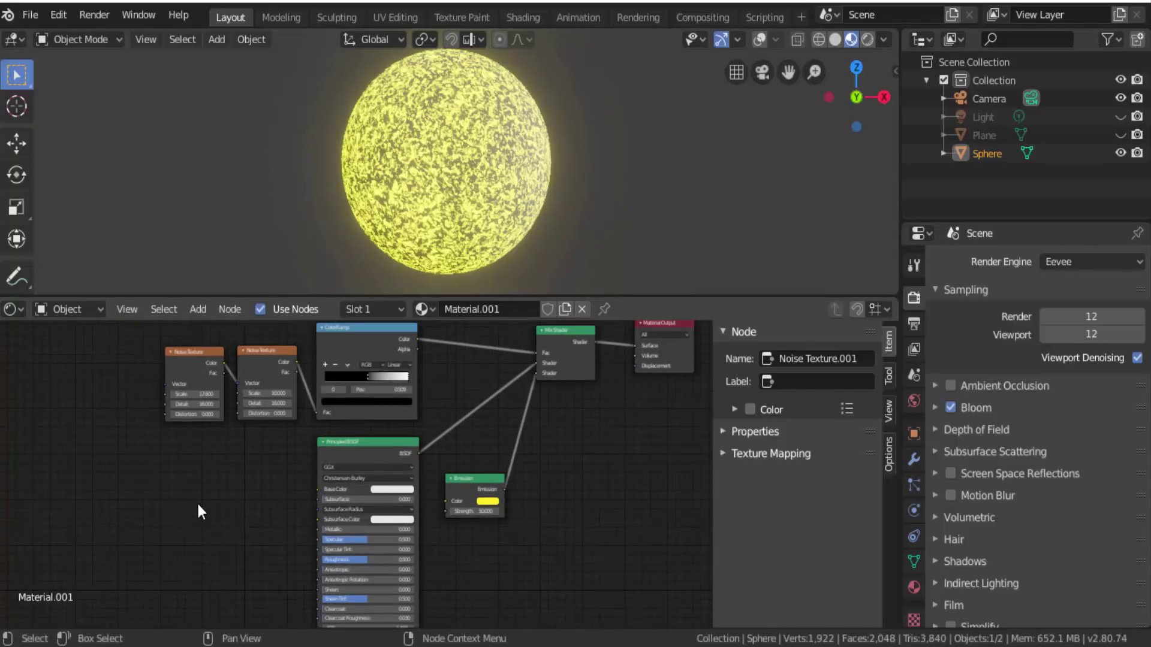
{"action": "scroll", "coordinate": [199, 505], "scroll_direction": "down", "scroll_amount": 1}
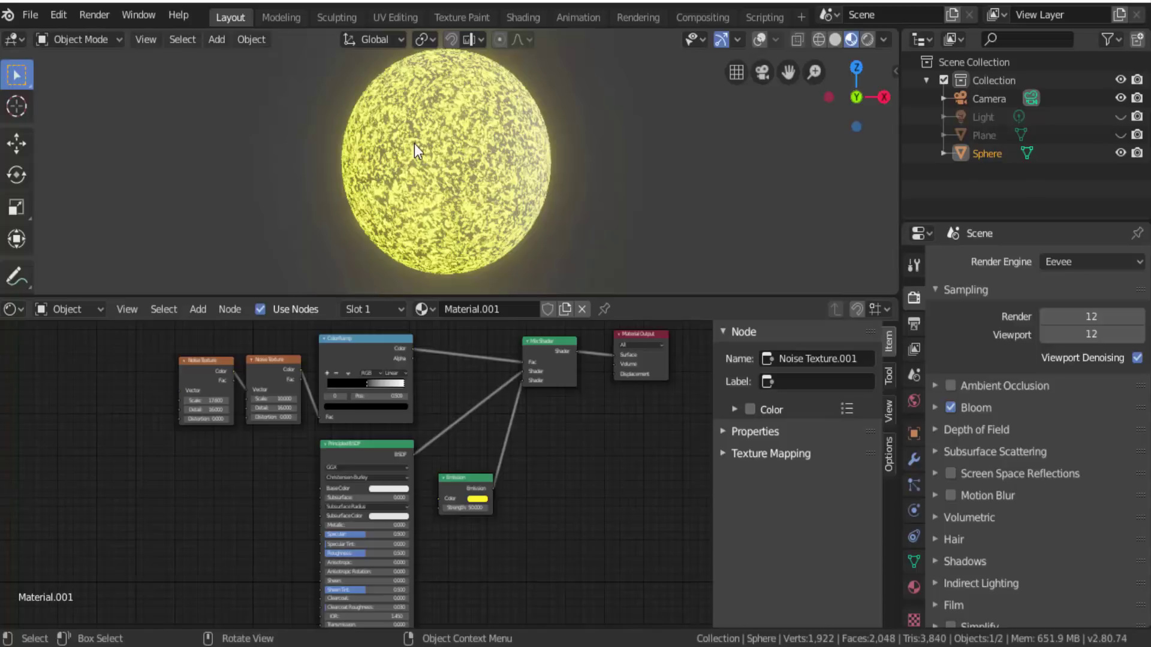
{"action": "left_click", "coordinate": [207, 306]}
{"action": "mouse_move", "coordinate": [239, 465]}
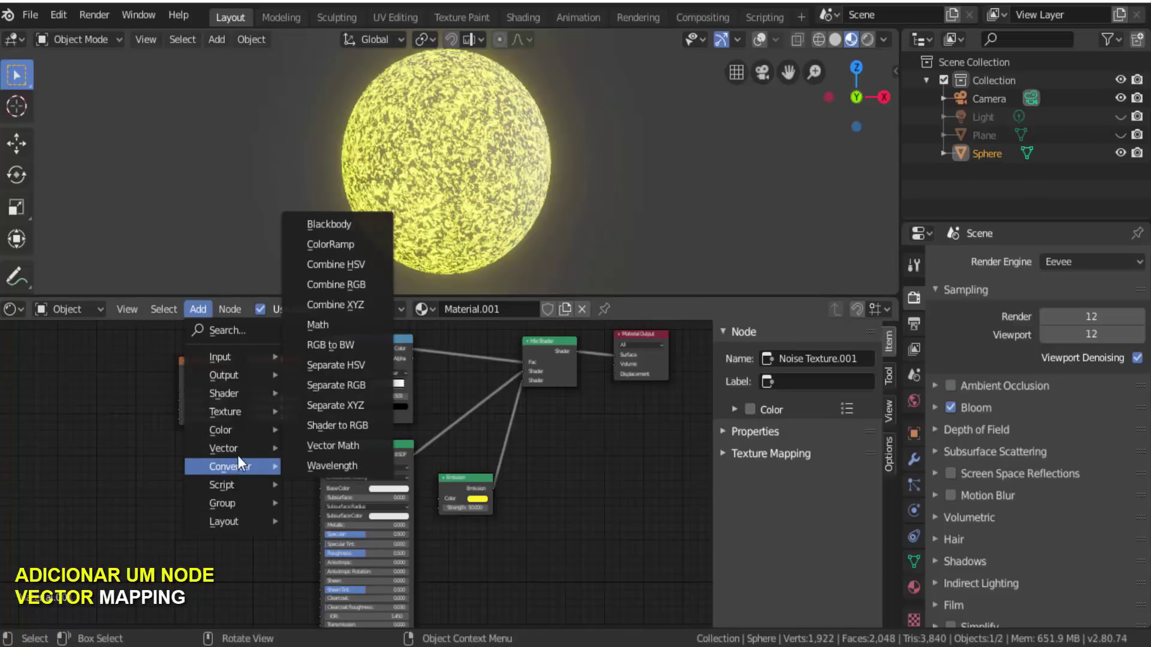
{"action": "mouse_move", "coordinate": [236, 451]}
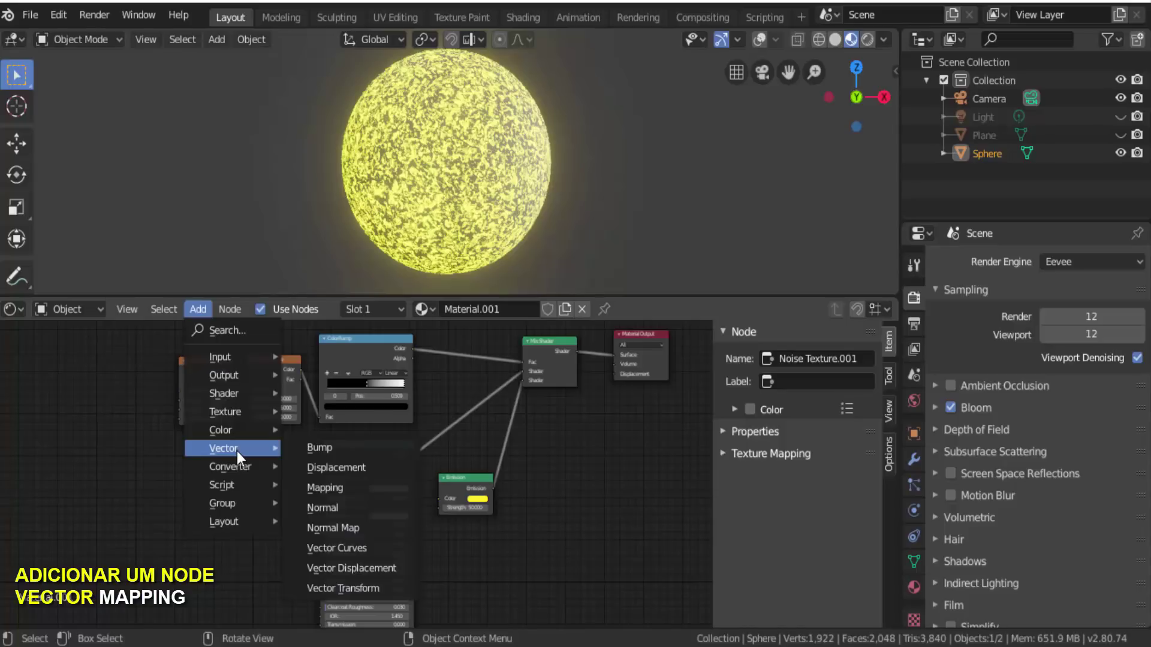
{"action": "left_click", "coordinate": [238, 334]}
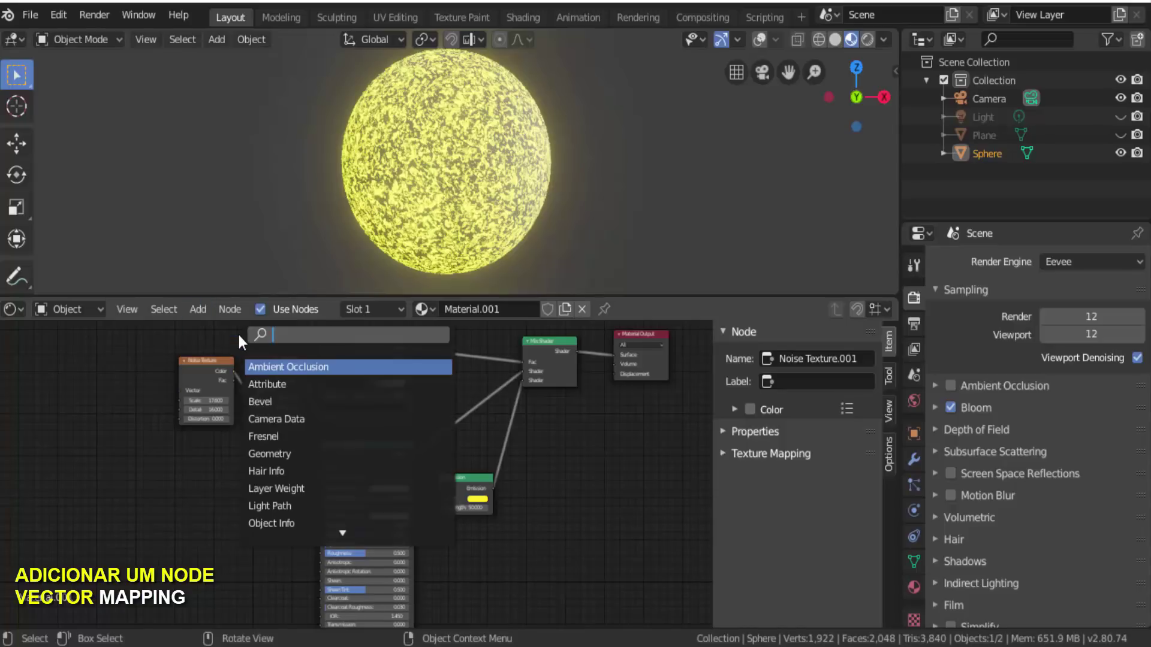
{"action": "type", "text": "mapping"}
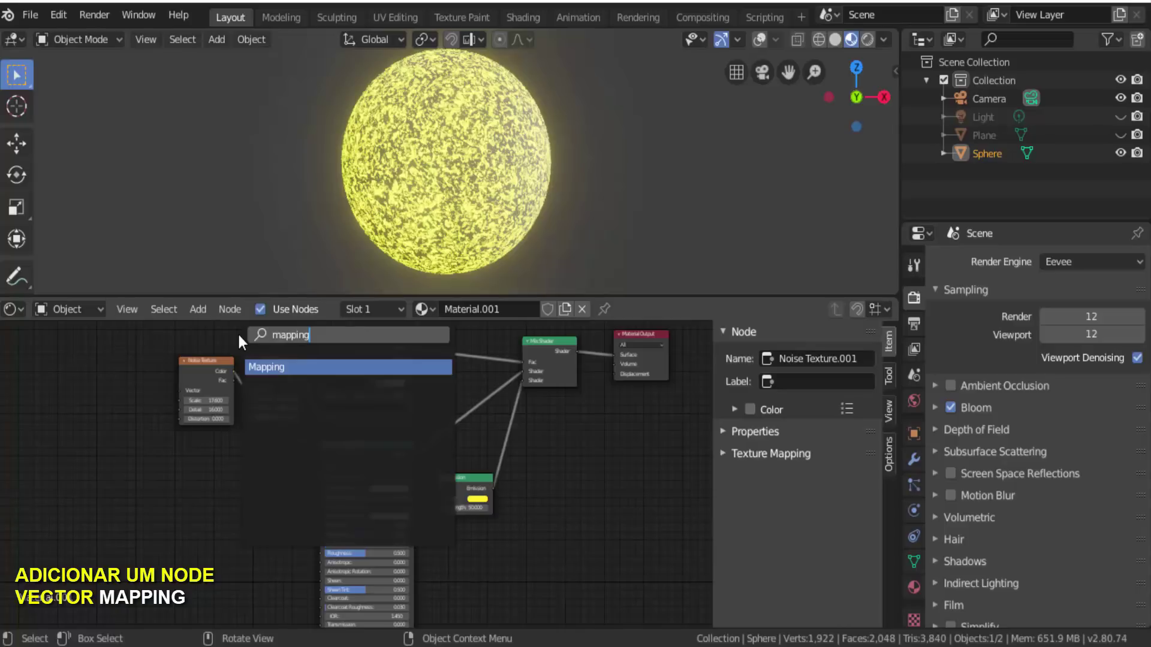
{"action": "left_click", "coordinate": [271, 365]}
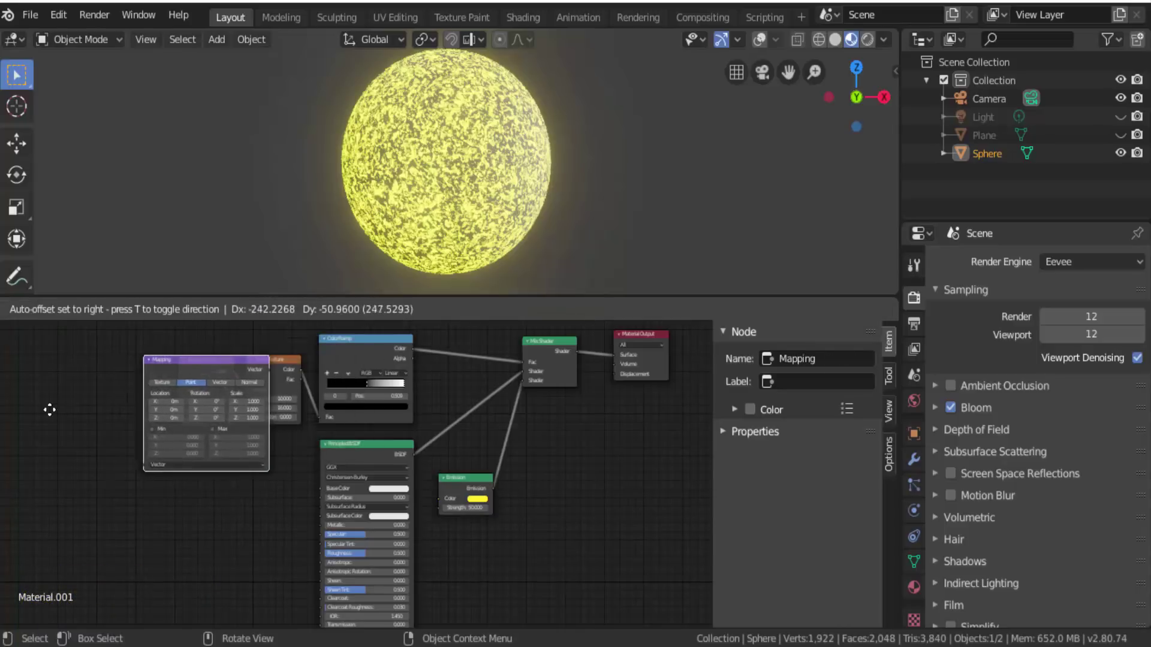
{"action": "left_click", "coordinate": [742, 411]}
- Enlarge the Shader Editor, hide its sidebar, and connect the Mapping node's Vector output to the first Noise Texture's Vector input
{"action": "left_click_drag", "start_coordinate": [439, 296], "coordinate": [443, 212]}
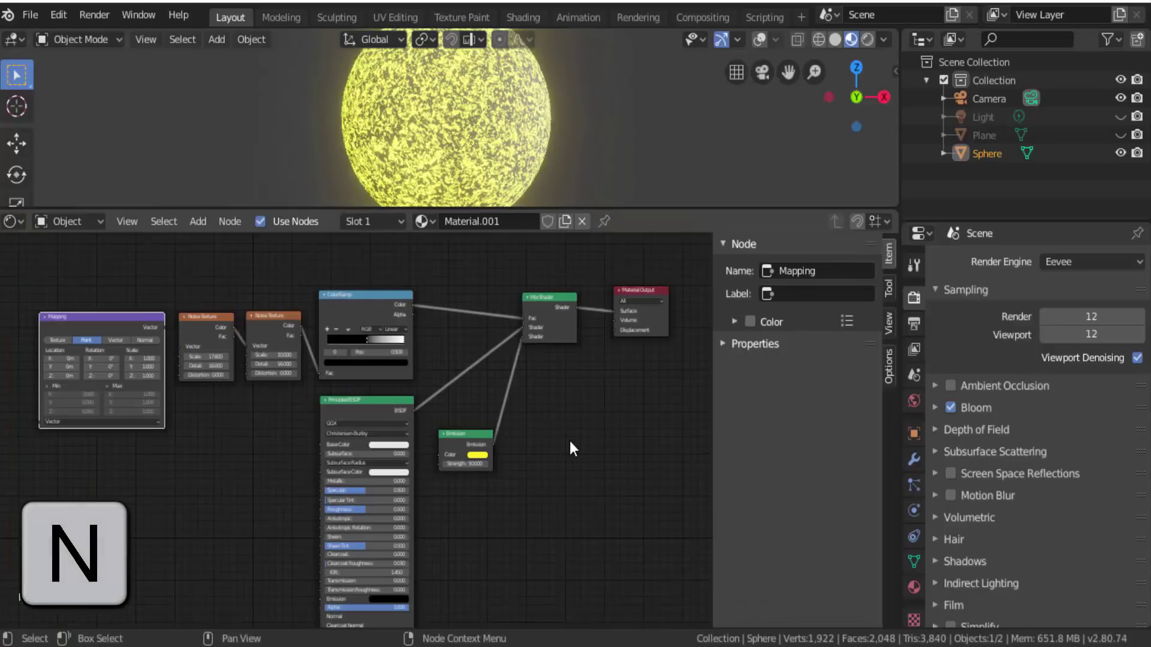
{"action": "key", "text": "n"}
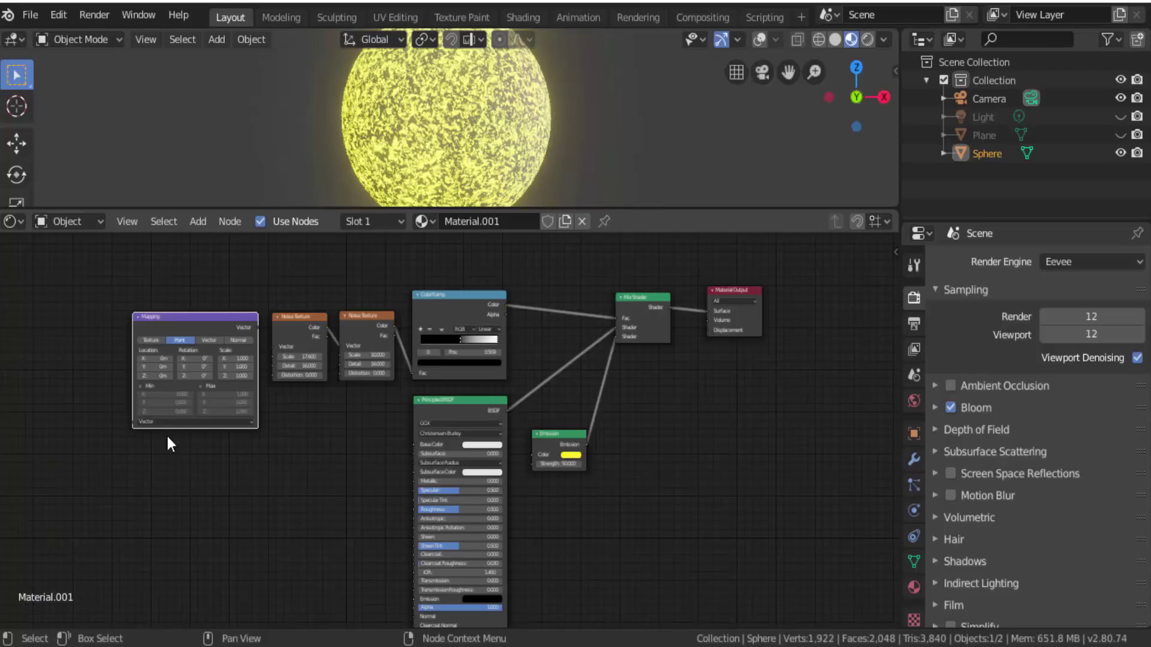
{"action": "scroll", "coordinate": [207, 339], "scroll_direction": "up", "scroll_amount": 2}
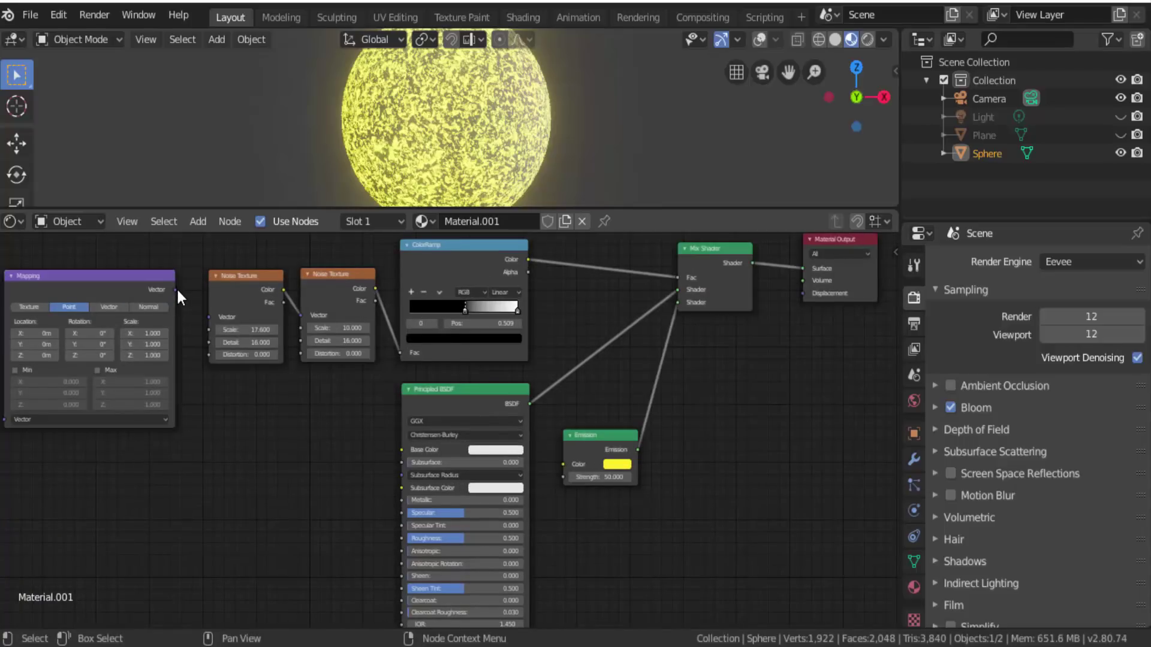
{"action": "left_click_drag", "start_coordinate": [176, 288], "coordinate": [183, 302]}
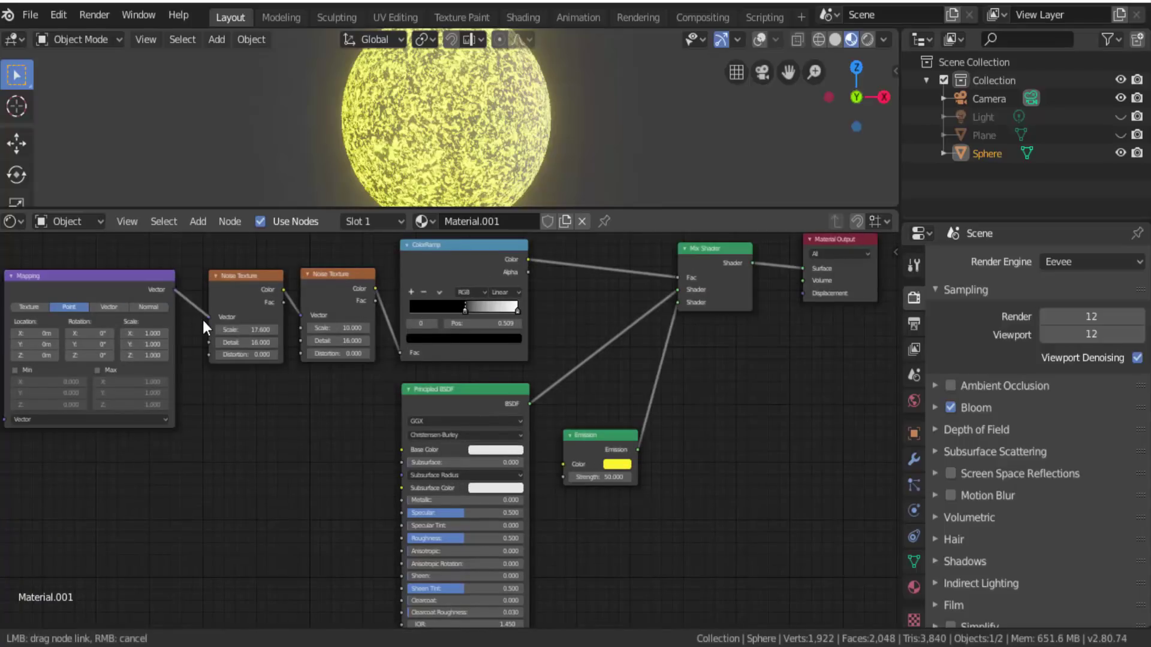
{"action": "left_click_drag", "start_coordinate": [202, 326], "coordinate": [90, 288]}
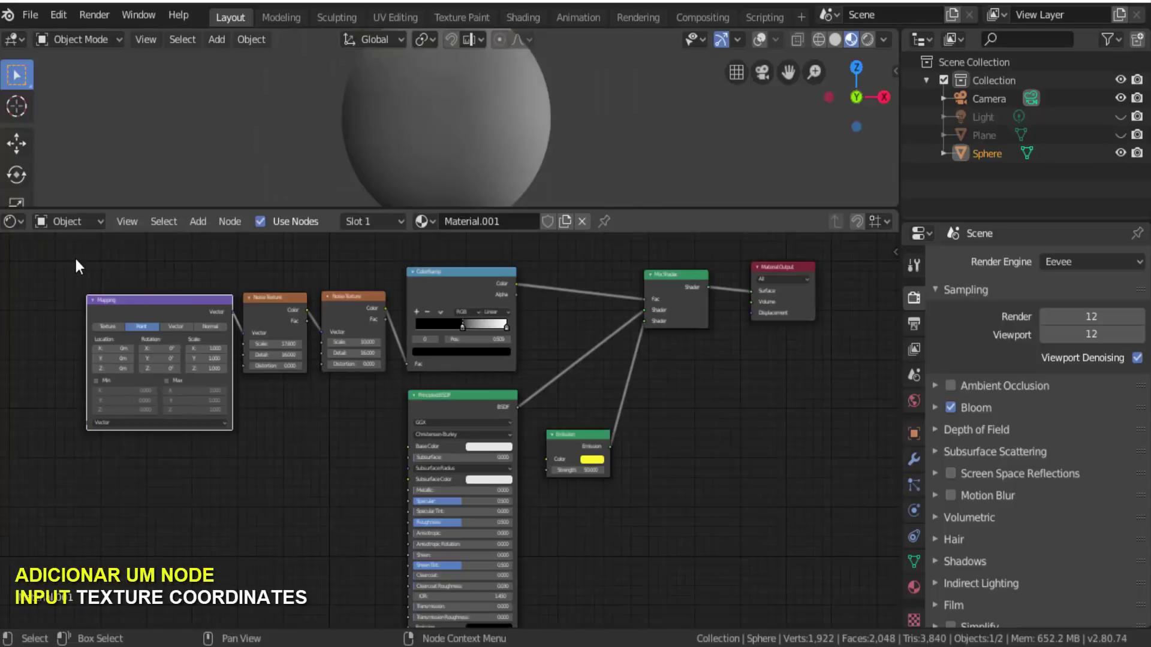
- Add a Texture Coordinate input node and place it before the Mapping node
{"action": "left_click", "coordinate": [198, 222]}
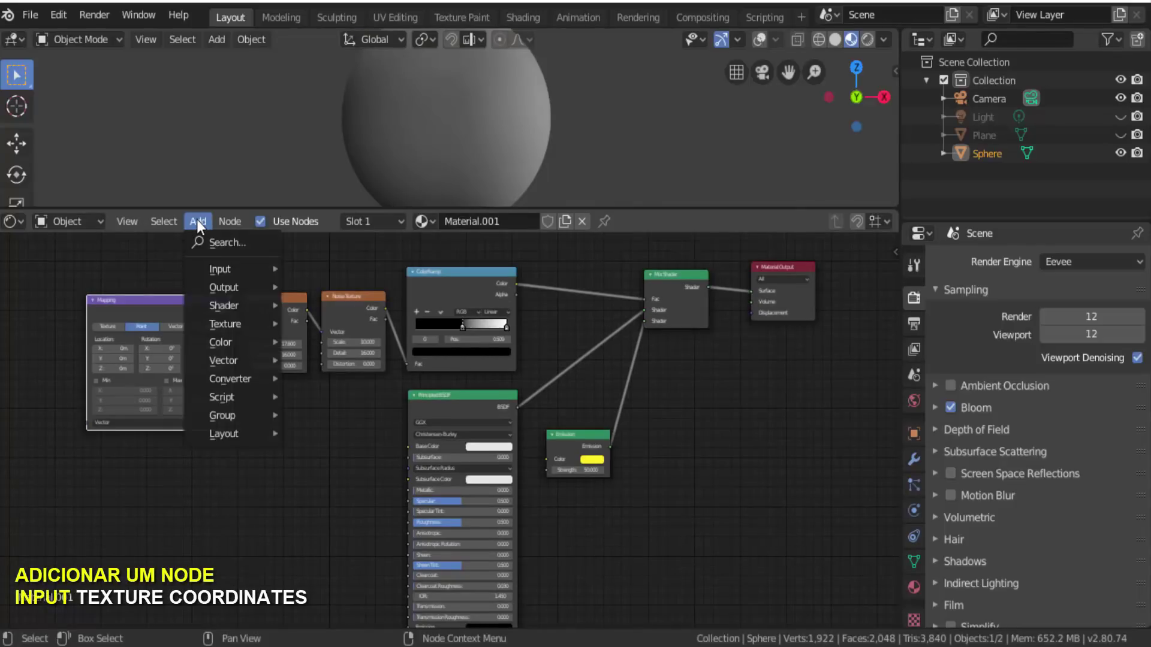
{"action": "mouse_move", "coordinate": [223, 269]}
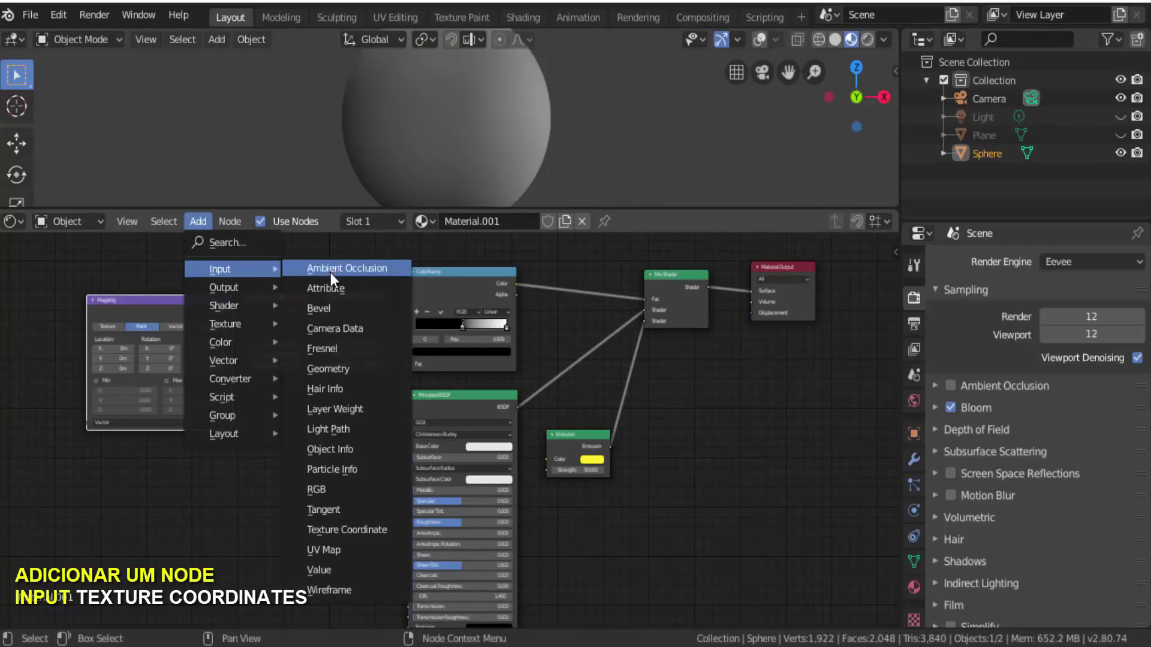
{"action": "left_click", "coordinate": [354, 530]}
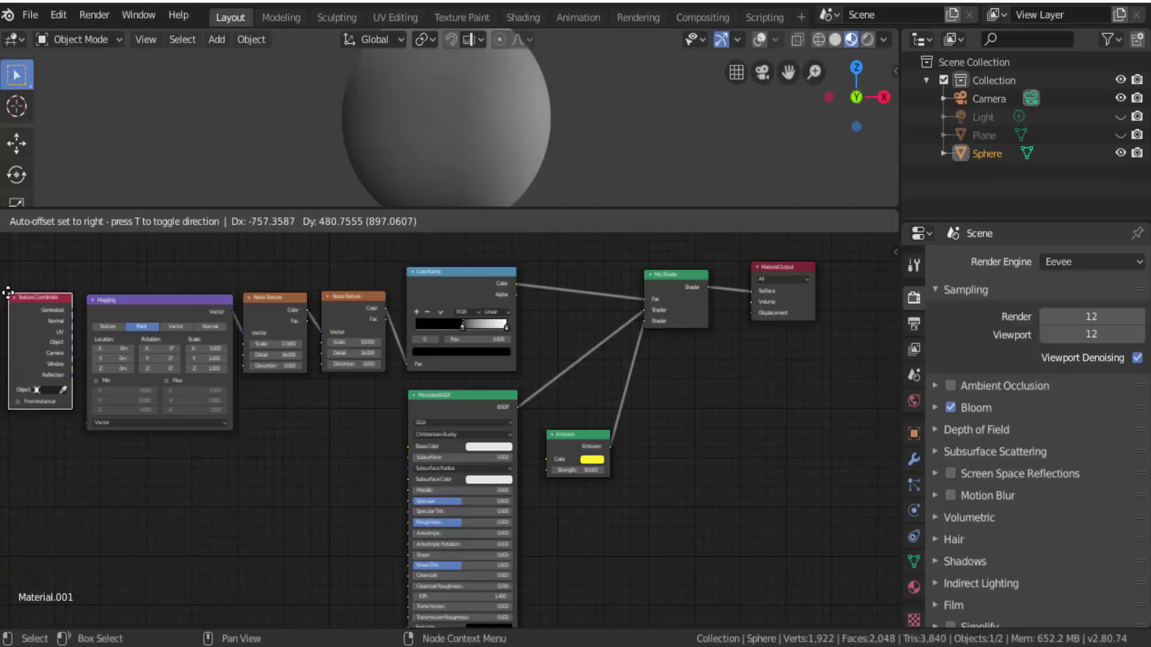
{"action": "left_click", "coordinate": [9, 285]}
{"action": "middle_click_drag", "start_coordinate": [246, 485], "coordinate": [393, 491]}
{"action": "scroll", "coordinate": [176, 377], "scroll_direction": "up", "scroll_amount": 3}
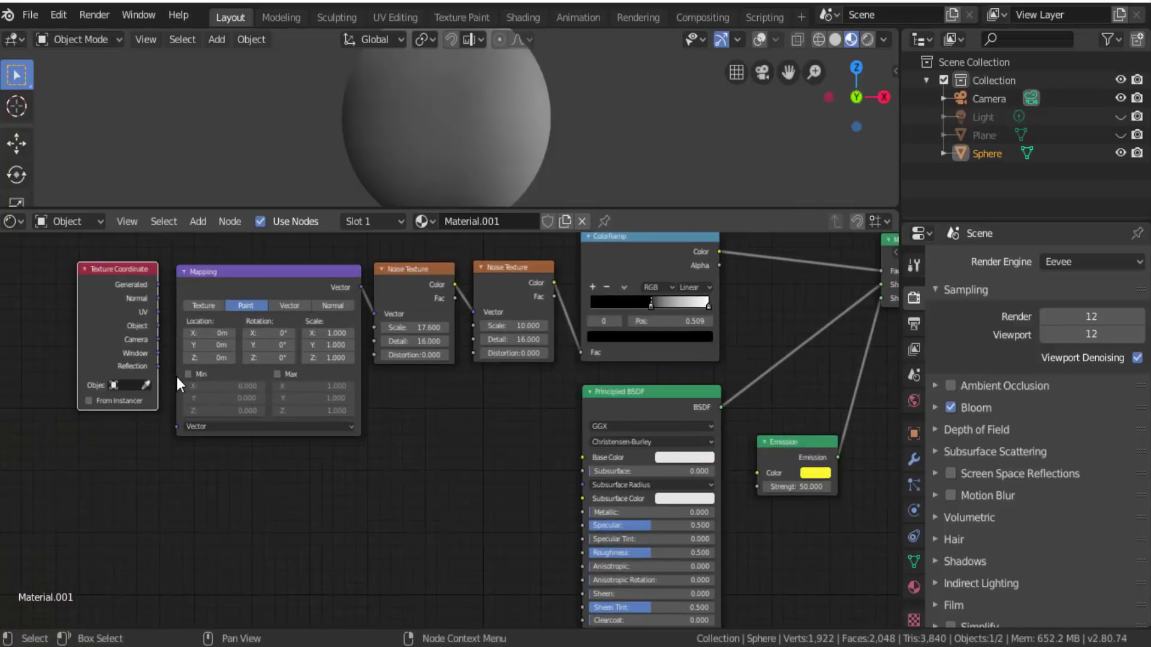
- Move the Texture Coordinate node clear of Mapping, connect its Object output to Mapping's Vector input, and enlarge the 3D viewport
{"action": "left_click_drag", "start_coordinate": [112, 269], "coordinate": [71, 276]}
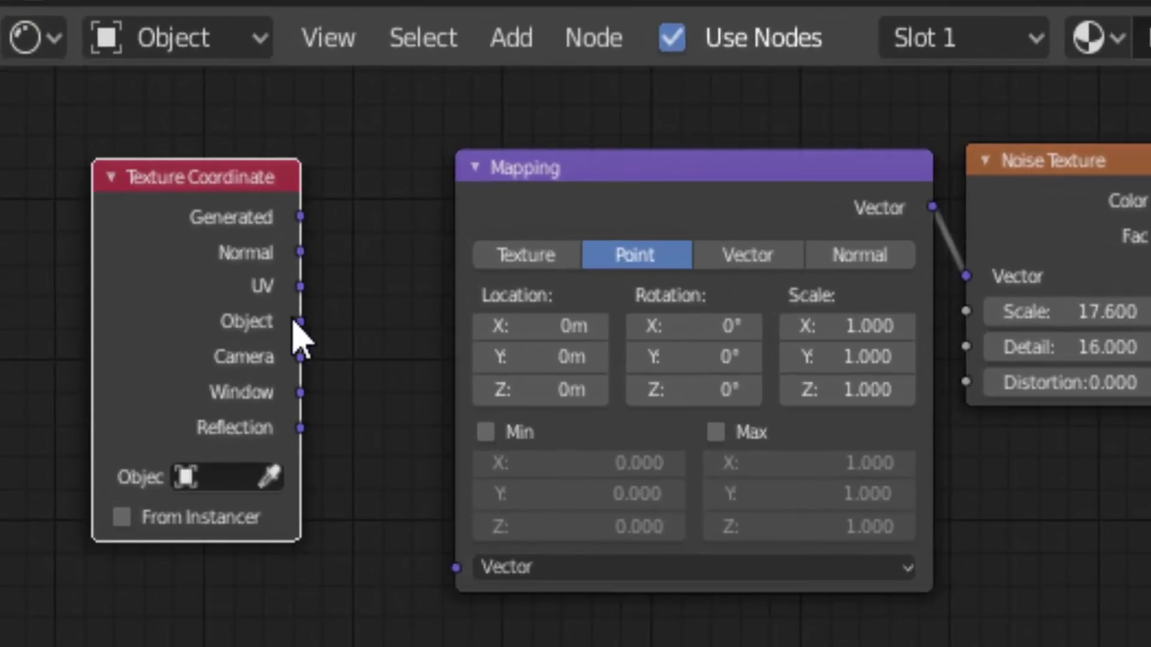
{"action": "left_click_drag", "start_coordinate": [300, 323], "coordinate": [450, 579]}
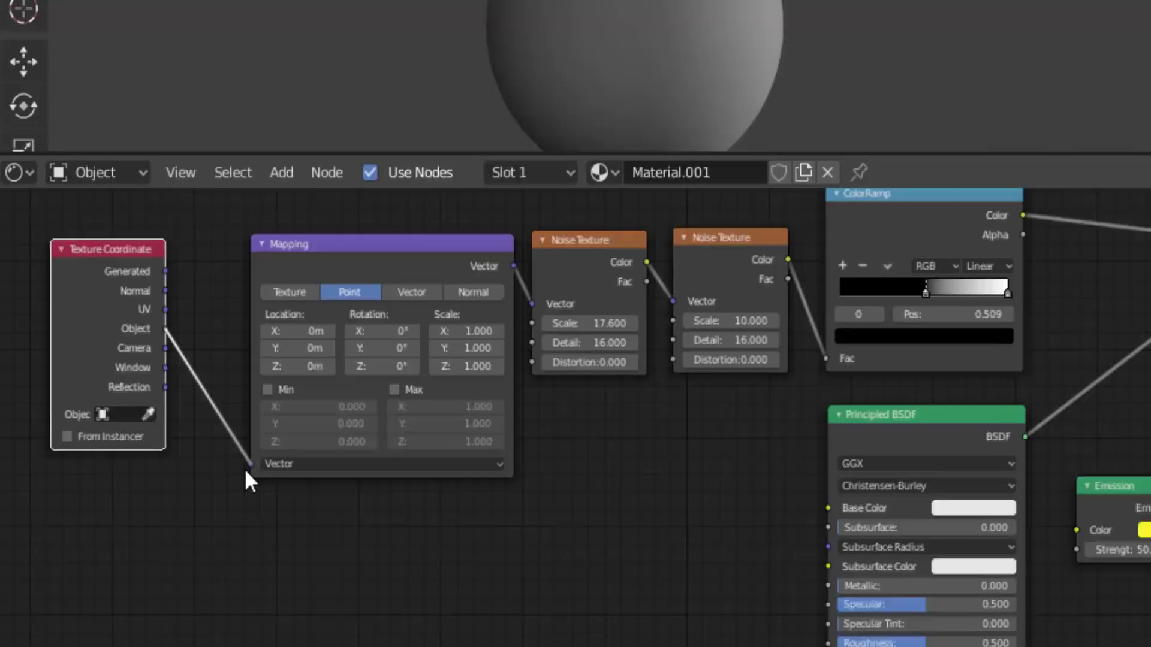
{"action": "left_click_drag", "start_coordinate": [245, 470], "coordinate": [246, 467]}
{"action": "left_click_drag", "start_coordinate": [804, 153], "coordinate": [768, 364]}
{"action": "left_click_drag", "start_coordinate": [541, 356], "coordinate": [540, 357]}
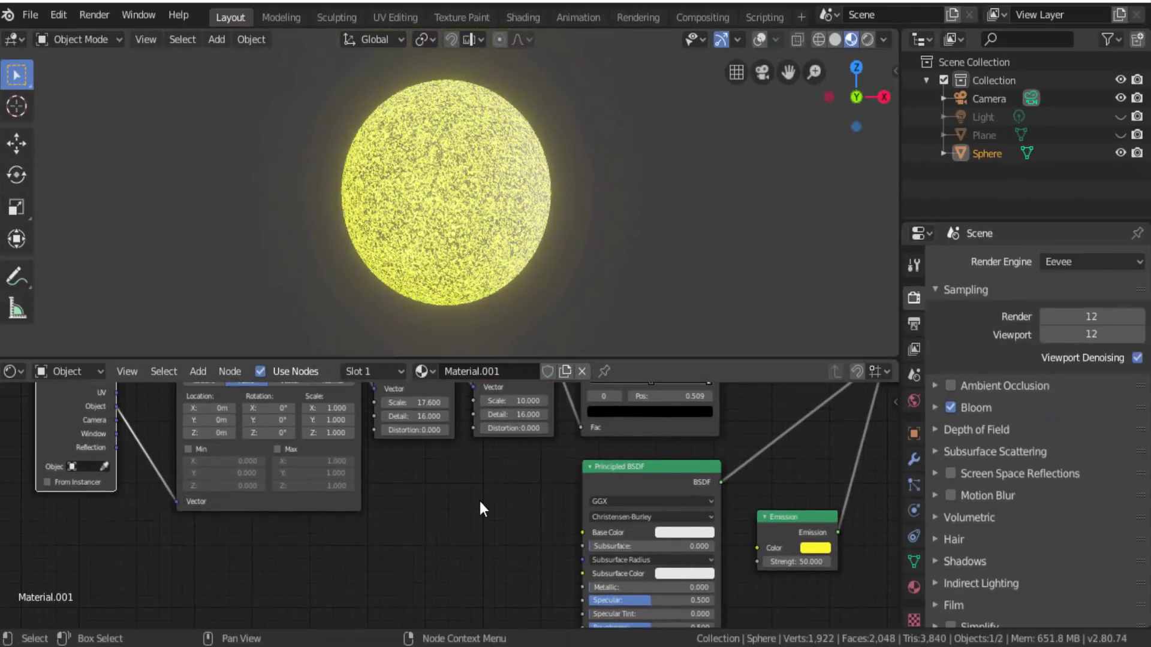
- Shift the Texture Coordinate, Mapping and both Noise Texture nodes away from the ColorRamp to free up space before it
{"action": "scroll", "coordinate": [479, 504], "scroll_direction": "down", "scroll_amount": 1}
{"action": "scroll", "coordinate": [480, 505], "scroll_direction": "down", "scroll_amount": 1}
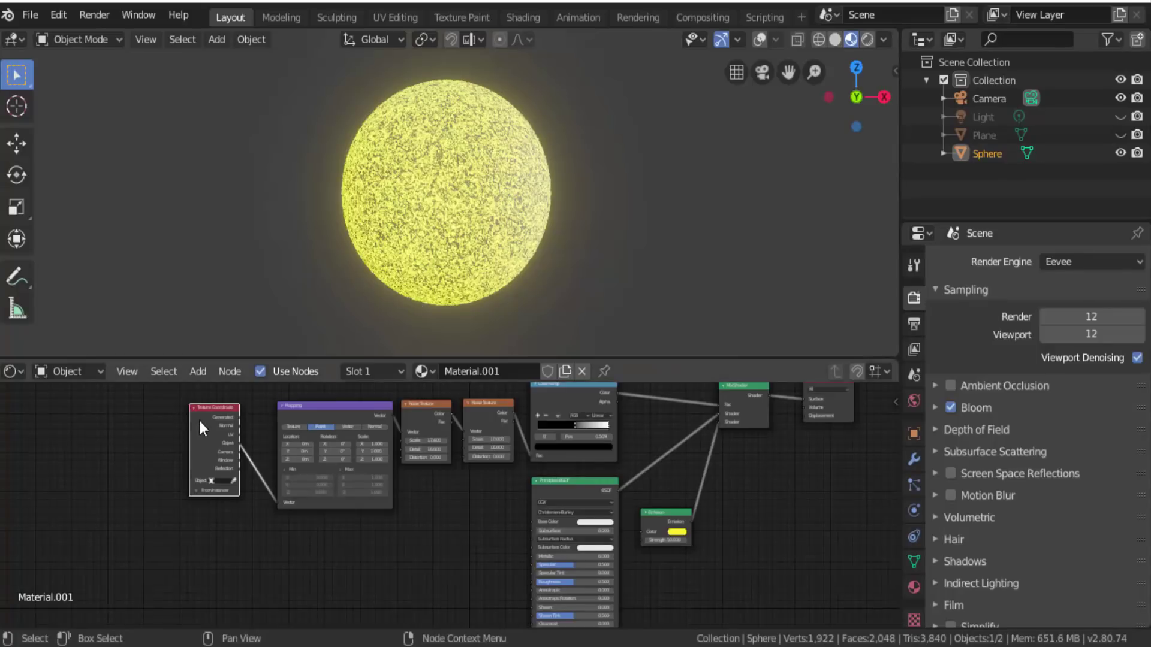
{"action": "left_click_drag", "start_coordinate": [200, 411], "coordinate": [133, 418]}
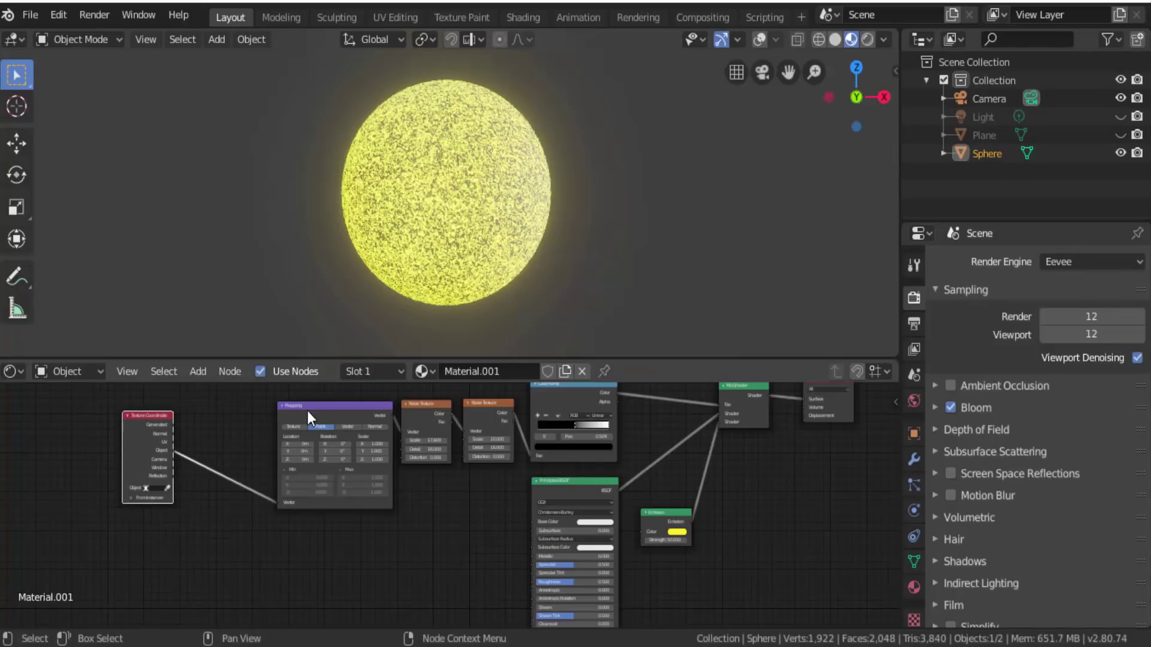
{"action": "left_click_drag", "start_coordinate": [307, 411], "coordinate": [231, 413]}
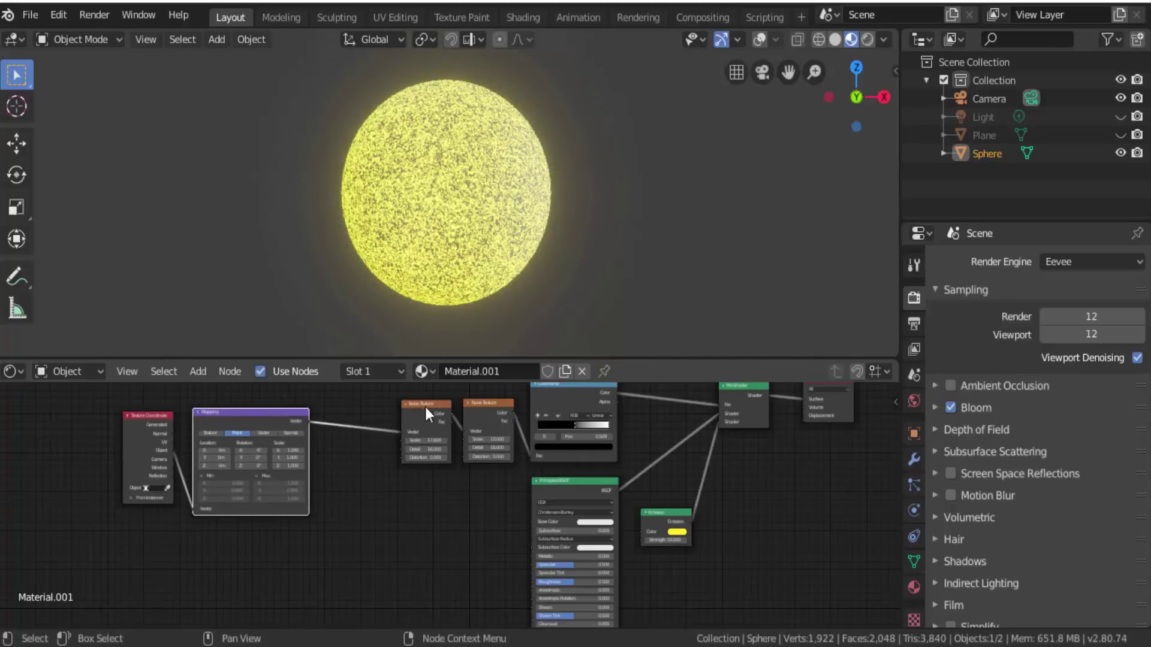
{"action": "left_click_drag", "start_coordinate": [426, 405], "coordinate": [351, 415]}
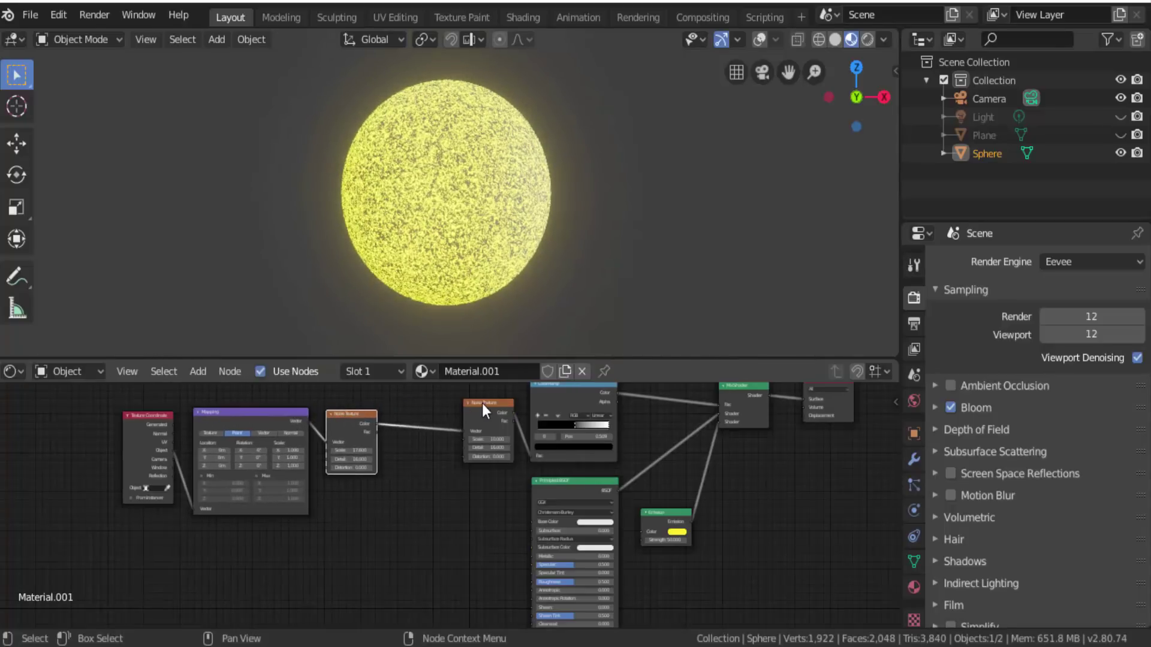
{"action": "left_click_drag", "start_coordinate": [483, 402], "coordinate": [402, 412]}
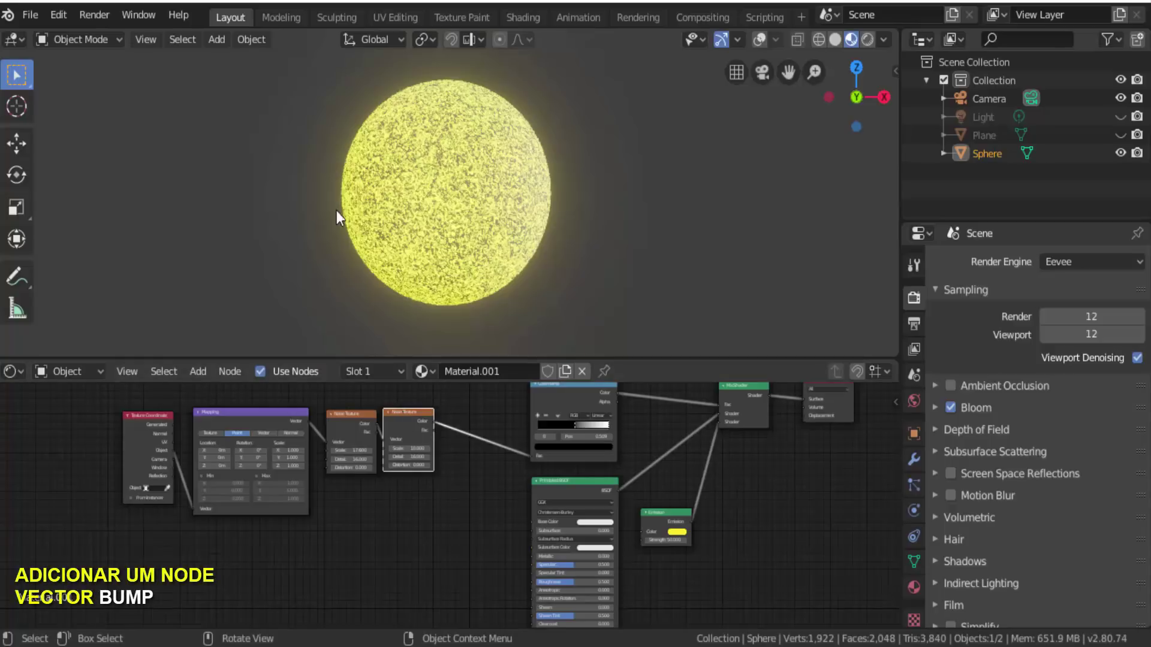
- Add a Bump vector node and place it beside the lower end of the Principled BSDF node
{"action": "left_click", "coordinate": [199, 371]}
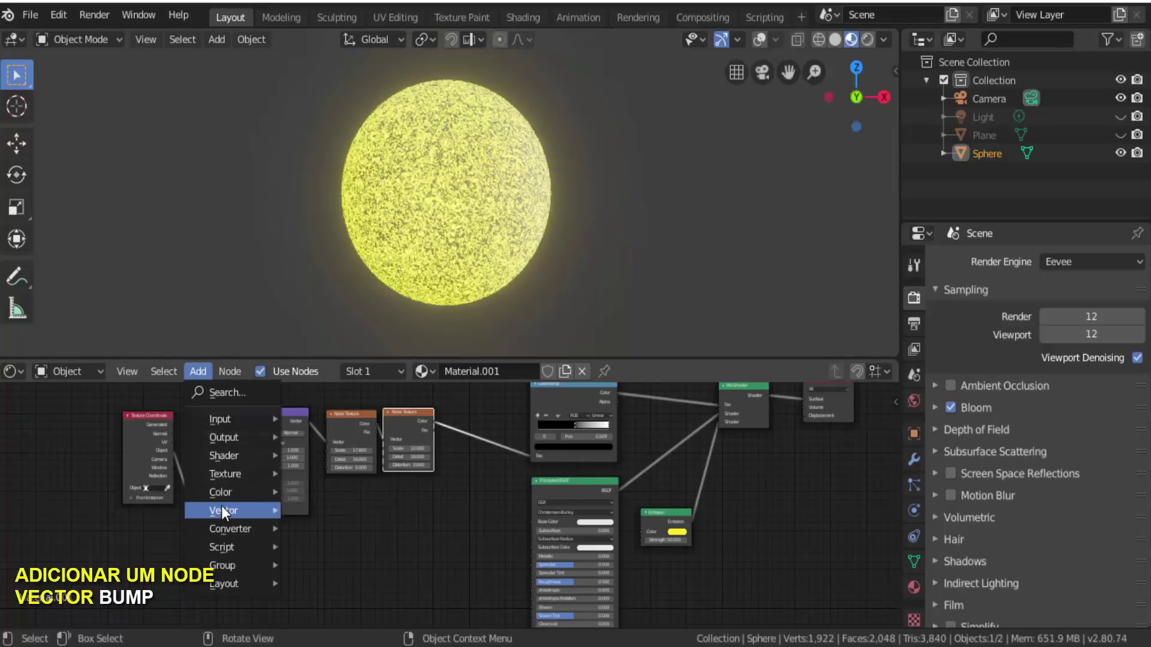
{"action": "mouse_move", "coordinate": [221, 510]}
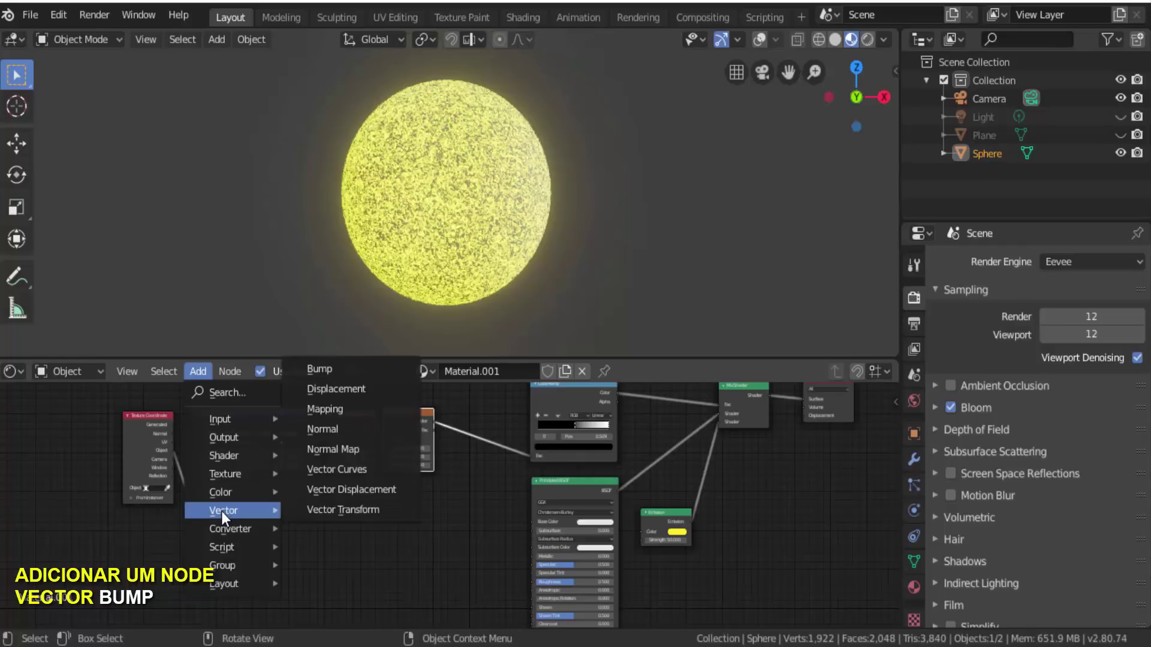
{"action": "left_click", "coordinate": [345, 374]}
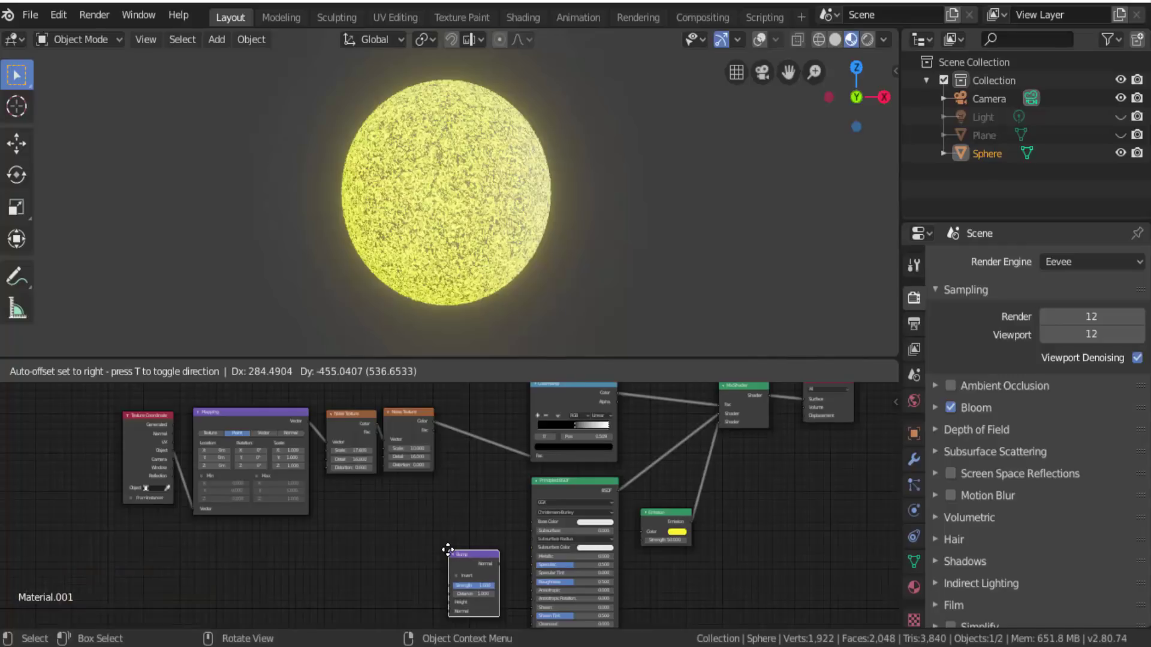
{"action": "left_click", "coordinate": [448, 550]}
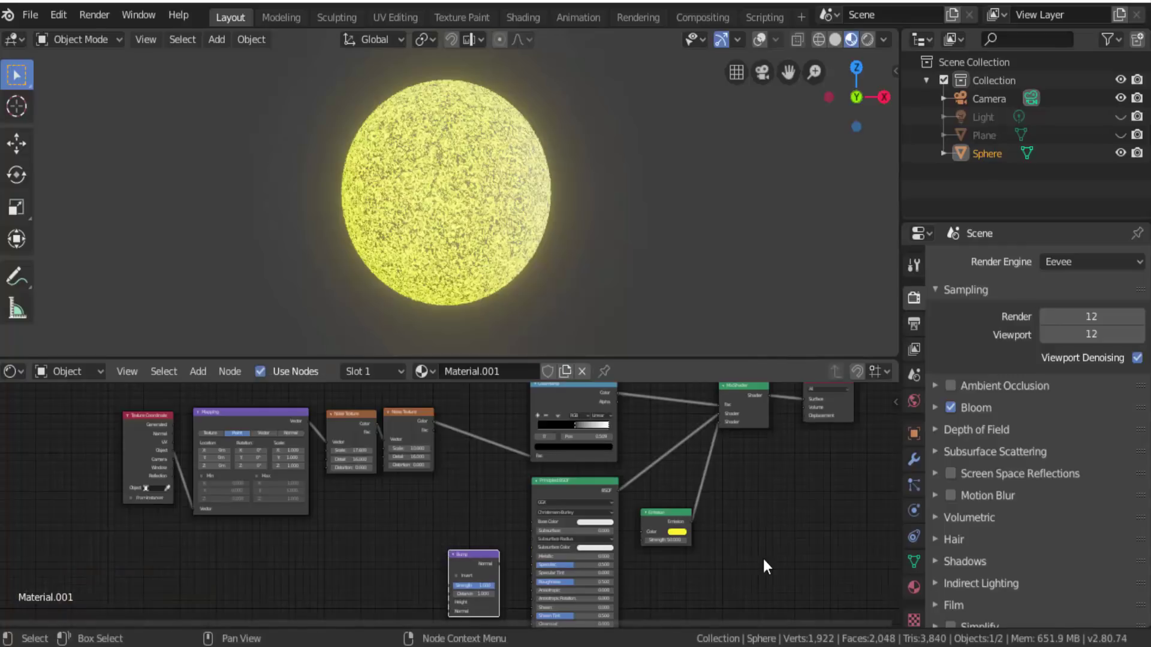
{"action": "middle_click_drag", "start_coordinate": [764, 559], "coordinate": [758, 431]}
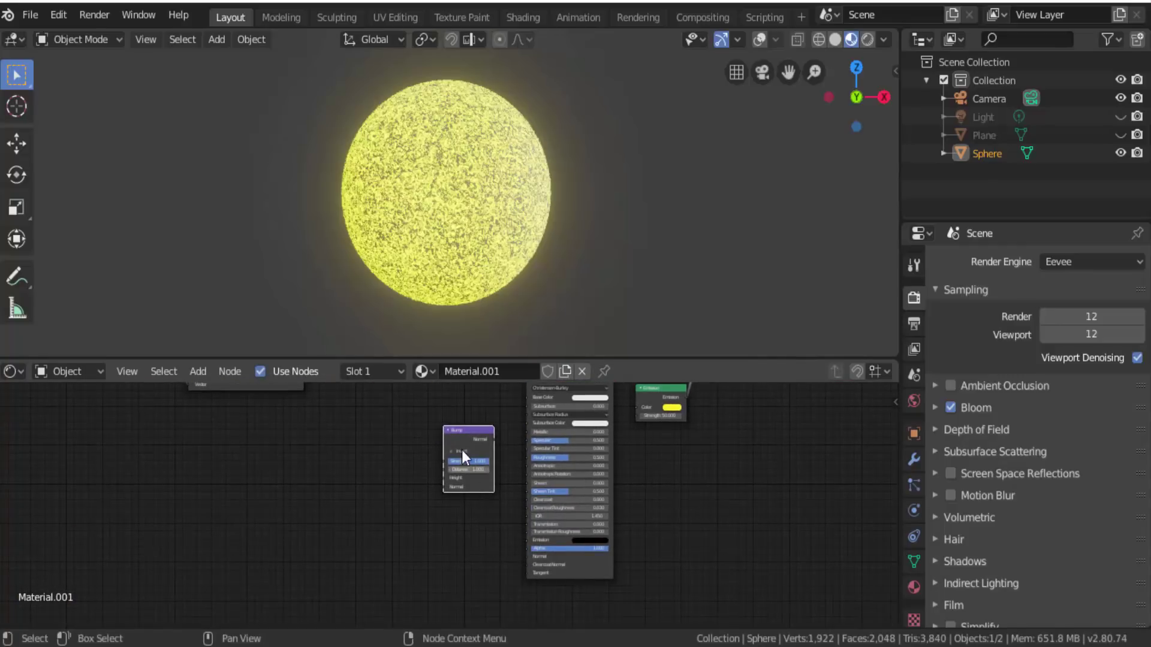
{"action": "left_click_drag", "start_coordinate": [469, 433], "coordinate": [464, 540]}
{"action": "middle_click_drag", "start_coordinate": [455, 483], "coordinate": [451, 419]}
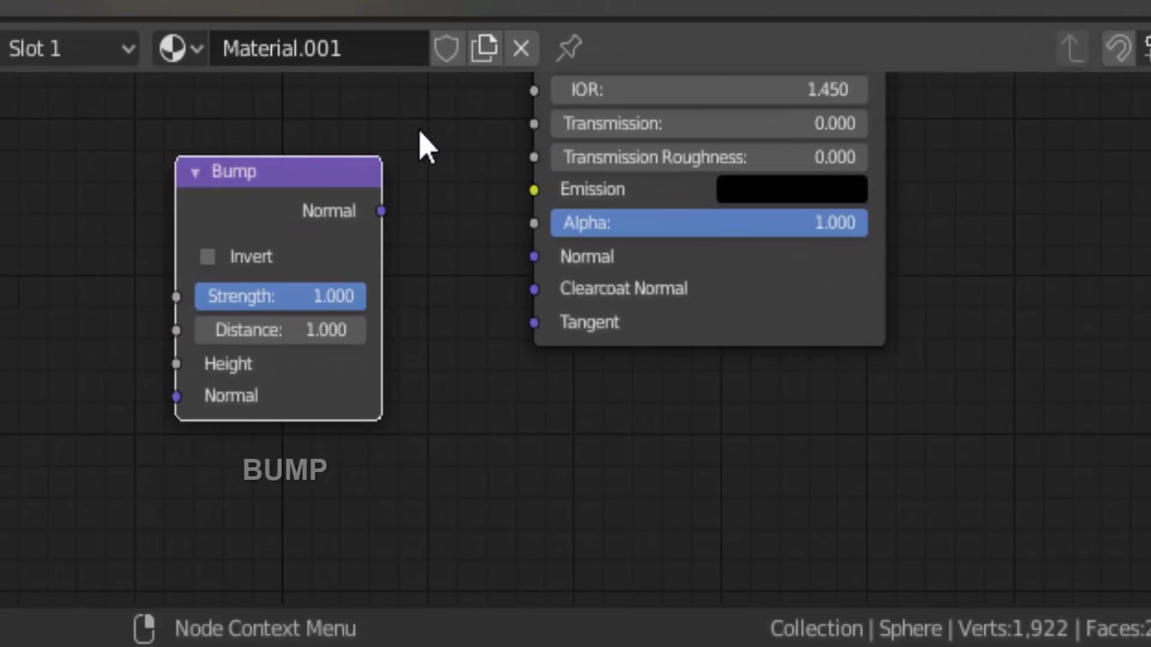
- Connect the Bump node's Normal output to the Principled BSDF's Normal input and enlarge the Shader Editor
{"action": "left_click", "coordinate": [384, 214]}
{"action": "left_click_drag", "start_coordinate": [393, 218], "coordinate": [521, 270]}
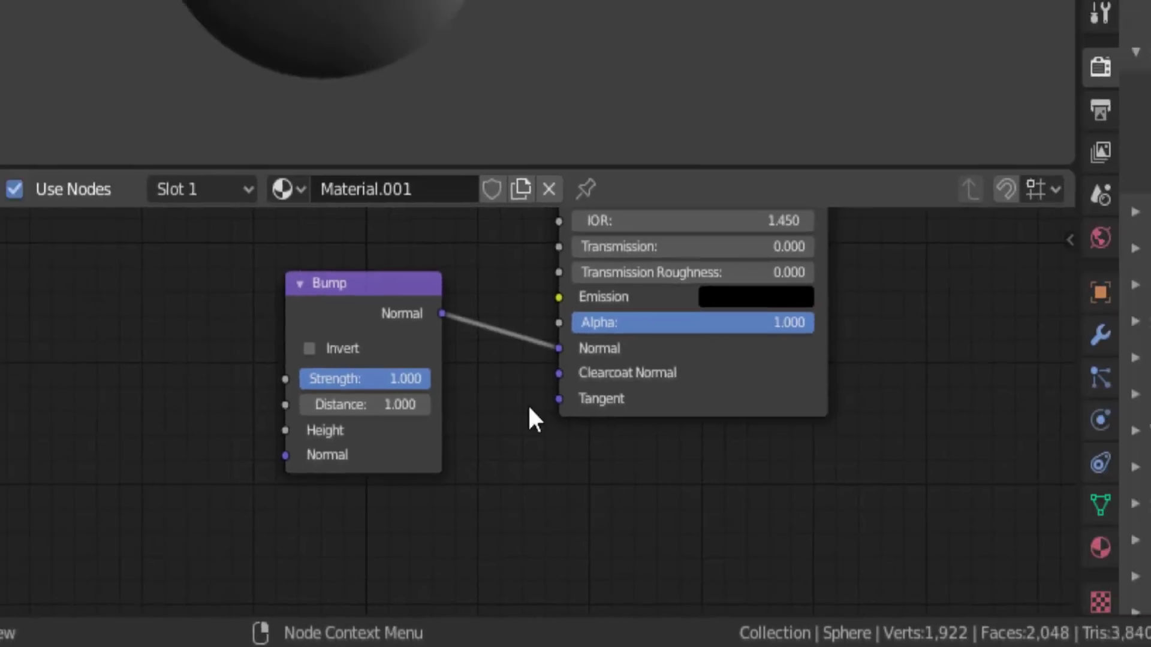
{"action": "left_click_drag", "start_coordinate": [635, 167], "coordinate": [632, 225]}
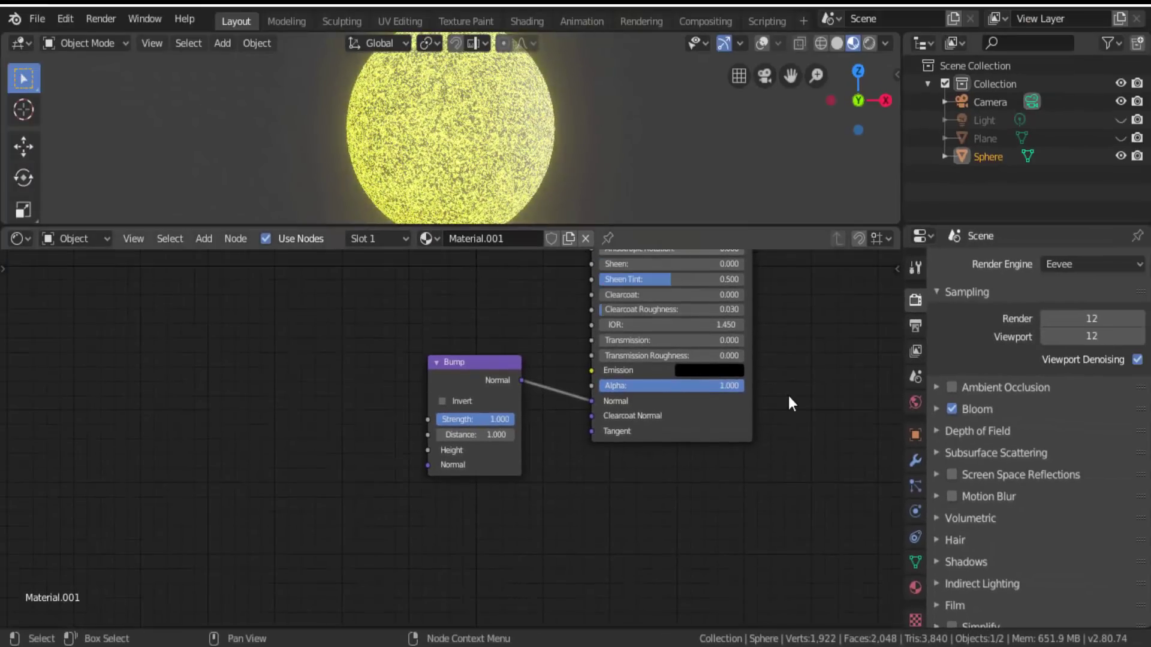
- Move the Bump node next to the Noise Texture with Scale 10 and connect that texture's Color output to Bump's Height input
{"action": "scroll", "coordinate": [786, 423], "scroll_direction": "down", "scroll_amount": 5}
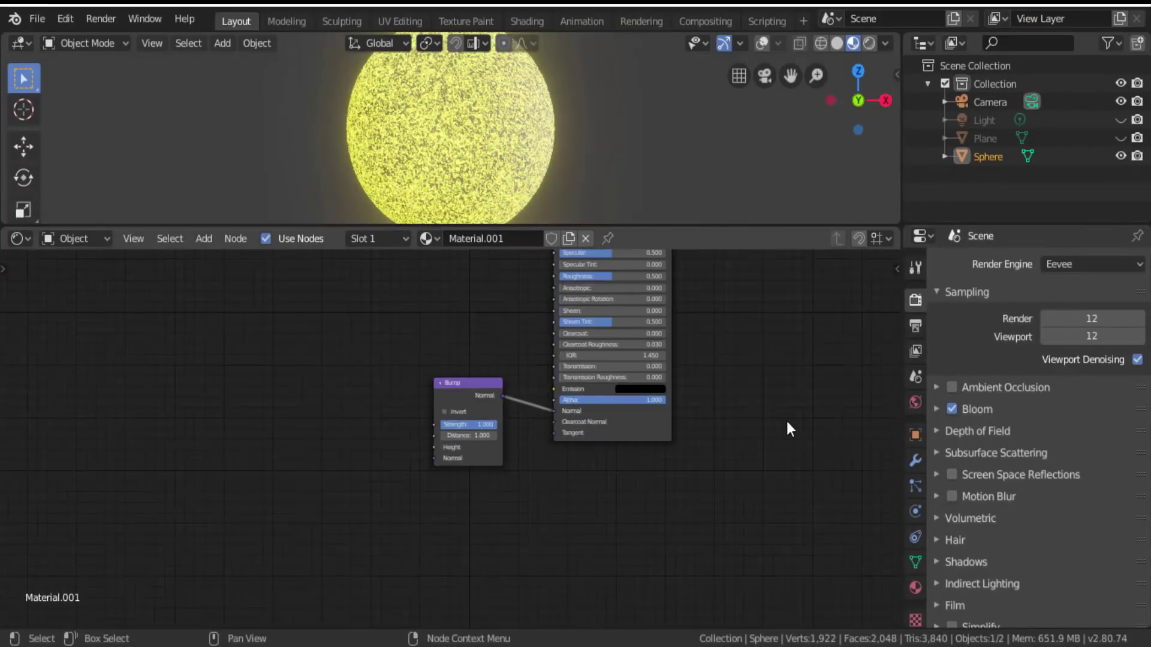
{"action": "middle_click_drag", "start_coordinate": [472, 322], "coordinate": [458, 459]}
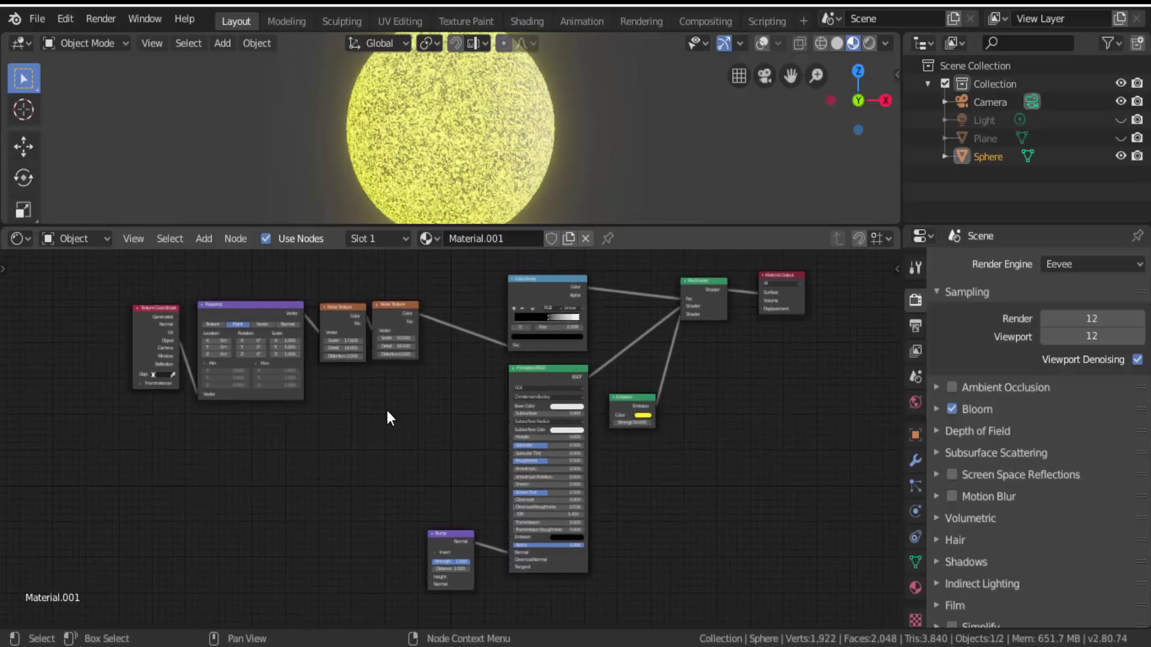
{"action": "left_click_drag", "start_coordinate": [433, 535], "coordinate": [442, 337]}
{"action": "scroll", "coordinate": [377, 412], "scroll_direction": "up", "scroll_amount": 2}
{"action": "scroll", "coordinate": [377, 405], "scroll_direction": "up", "scroll_amount": 1}
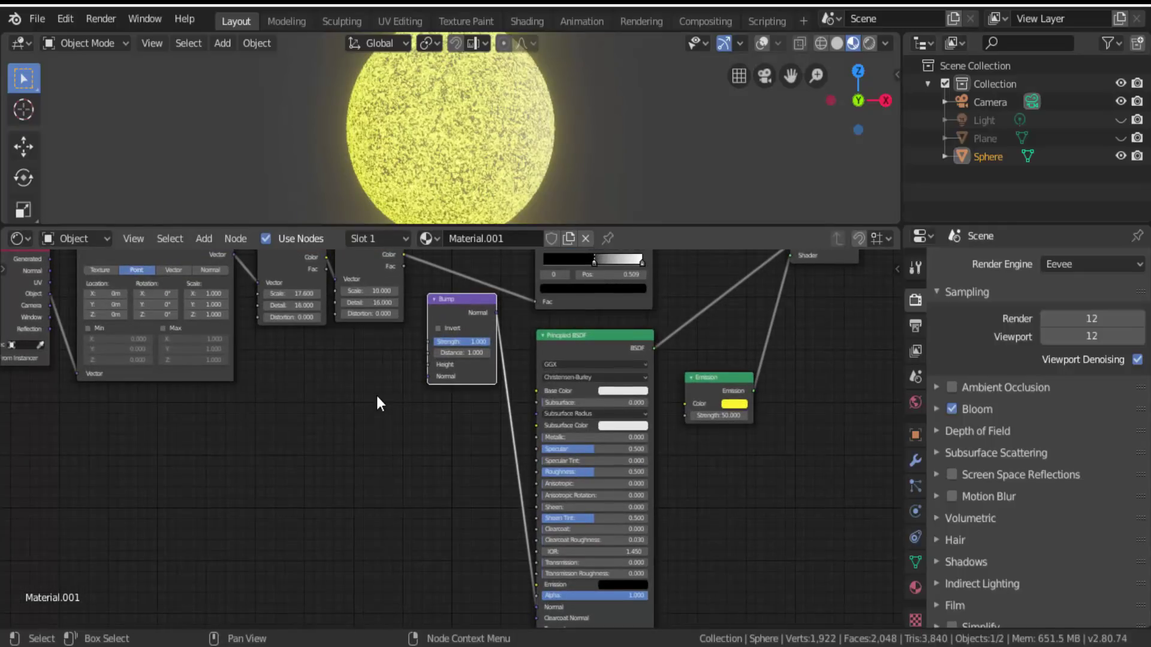
{"action": "scroll", "coordinate": [376, 395], "scroll_direction": "down", "scroll_amount": 2}
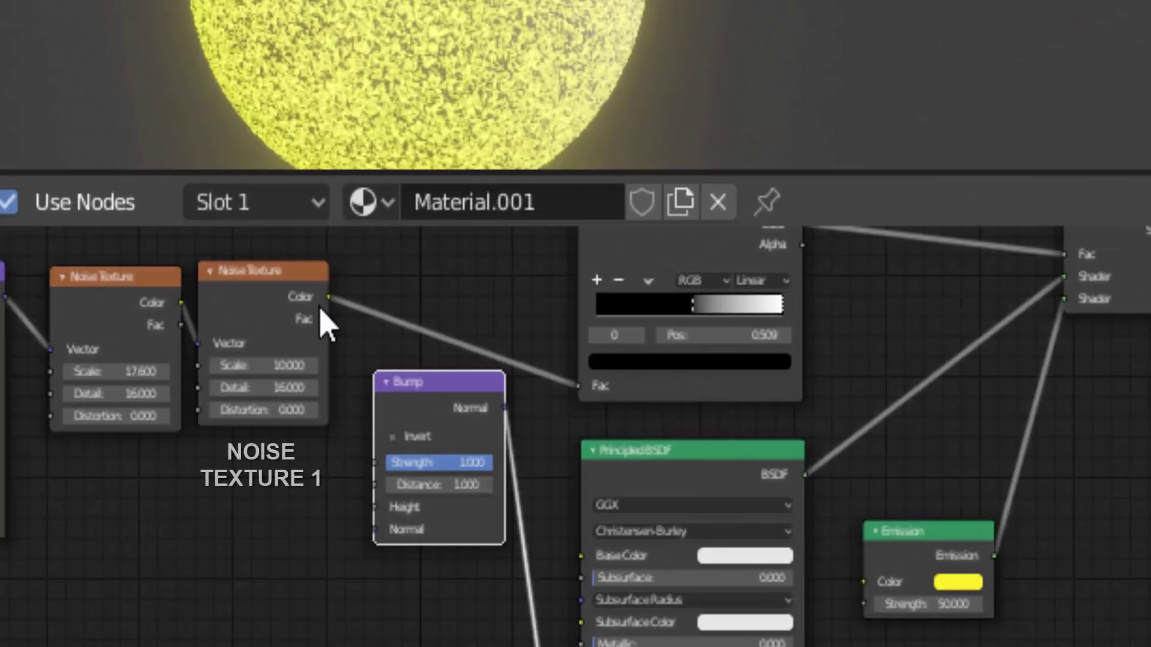
{"action": "left_click_drag", "start_coordinate": [329, 298], "coordinate": [370, 514]}
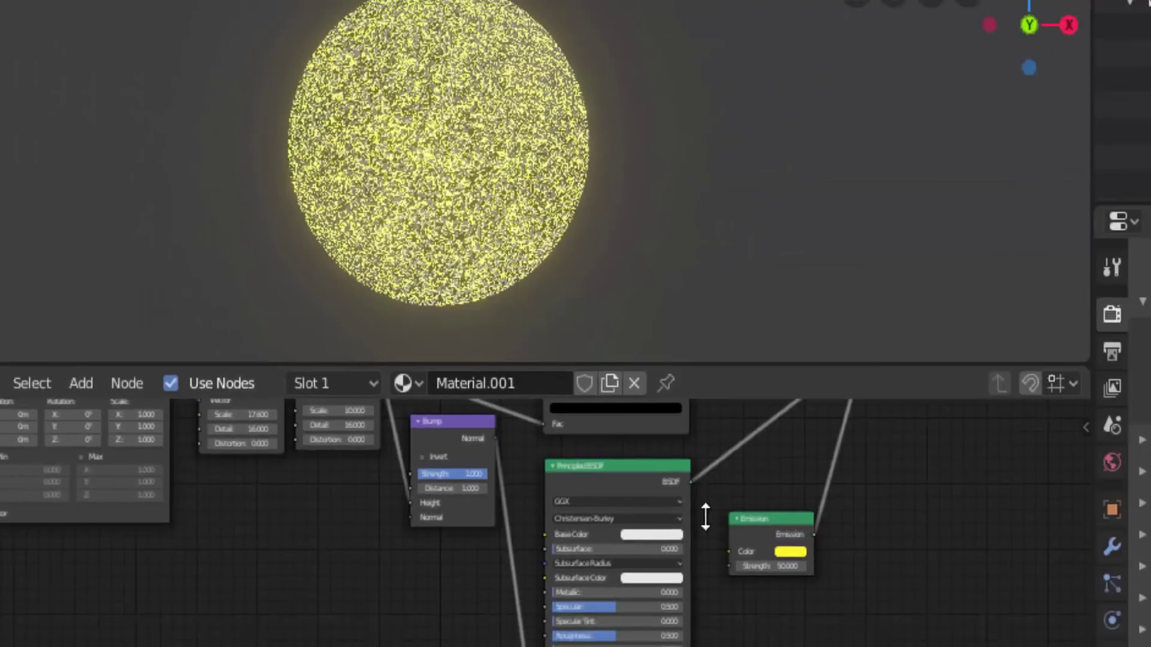
- Enlarge the 3D viewport around the sphere and switch its shading to Rendered
{"action": "left_click_drag", "start_coordinate": [706, 517], "coordinate": [705, 578]}
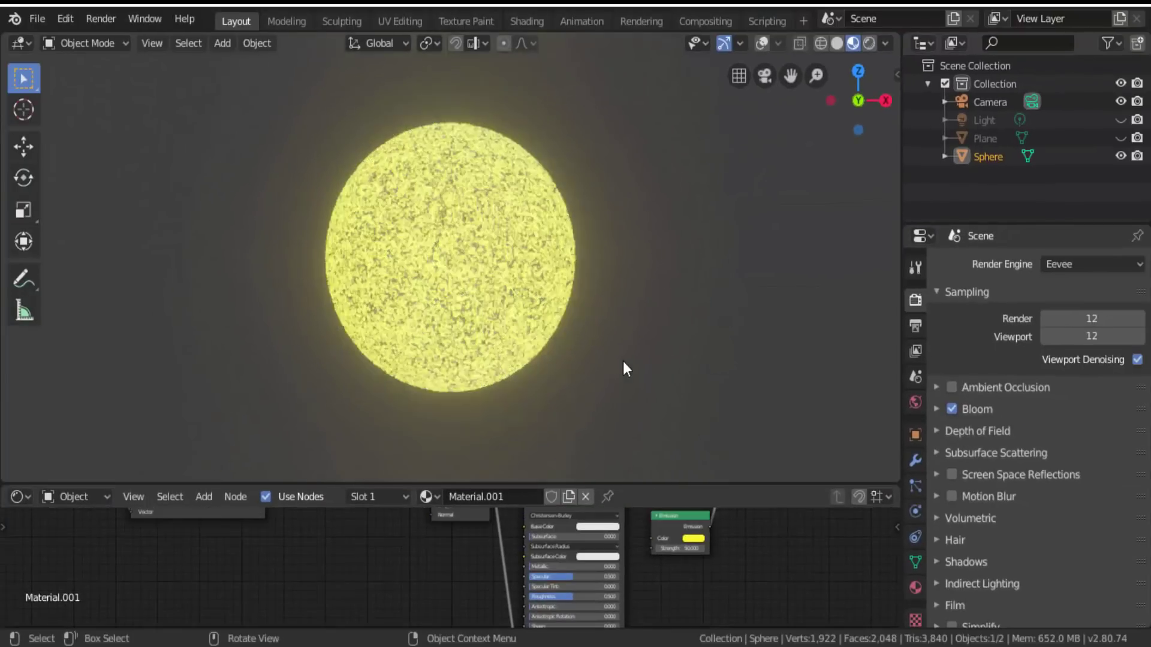
{"action": "scroll", "coordinate": [624, 366], "scroll_direction": "up", "scroll_amount": 3}
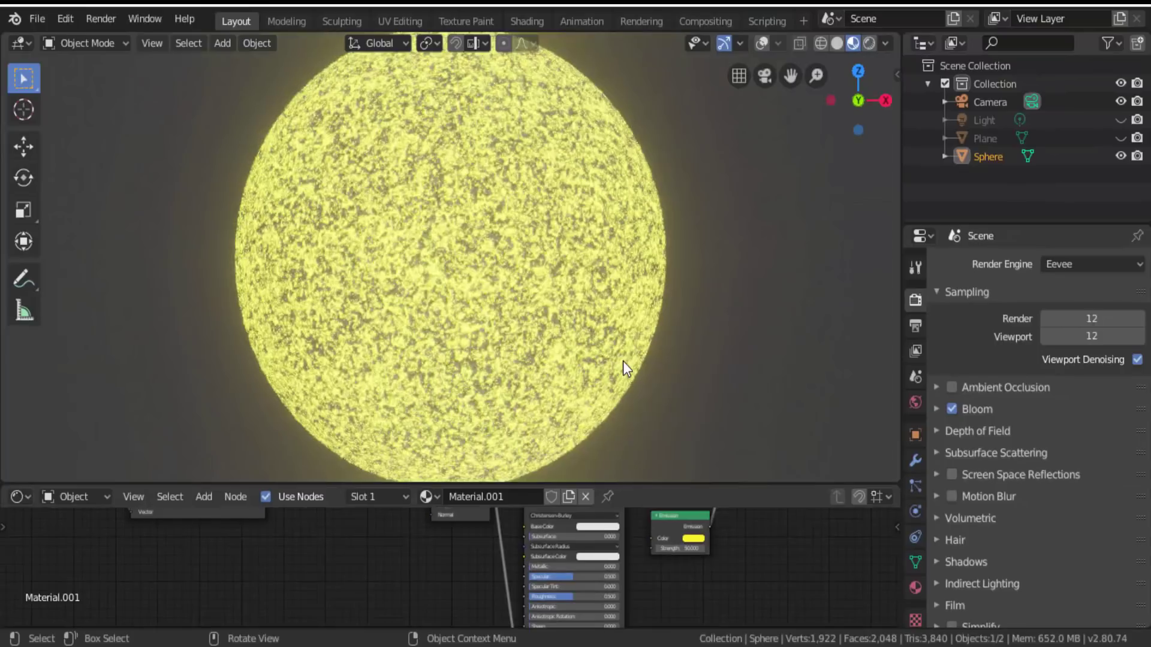
{"action": "scroll", "coordinate": [624, 366], "scroll_direction": "down", "scroll_amount": 2}
{"action": "scroll", "coordinate": [624, 362], "scroll_direction": "up", "scroll_amount": 2}
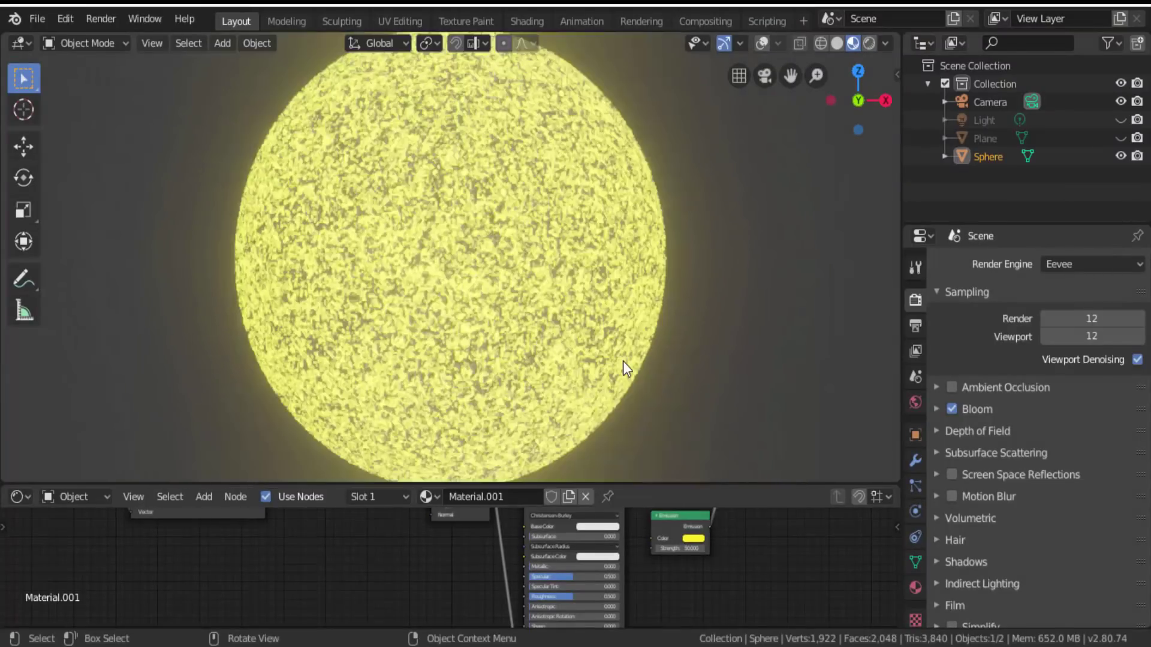
{"action": "scroll", "coordinate": [623, 362], "scroll_direction": "down", "scroll_amount": 2}
{"action": "scroll", "coordinate": [624, 361], "scroll_direction": "up", "scroll_amount": 1}
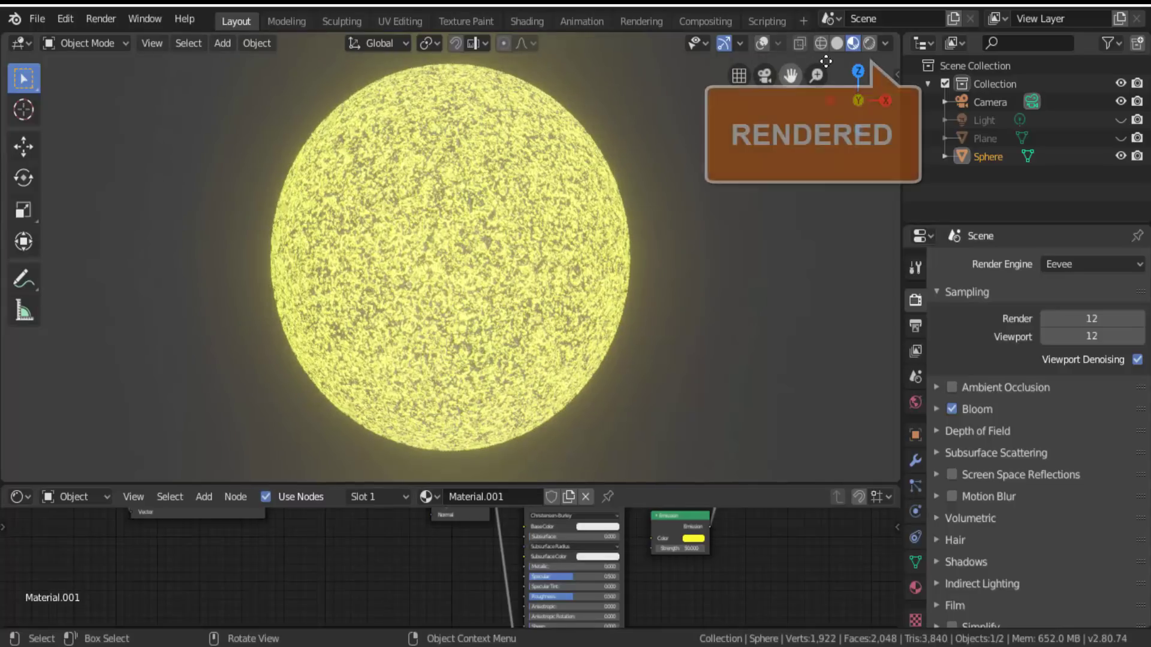
{"action": "left_click", "coordinate": [866, 45]}
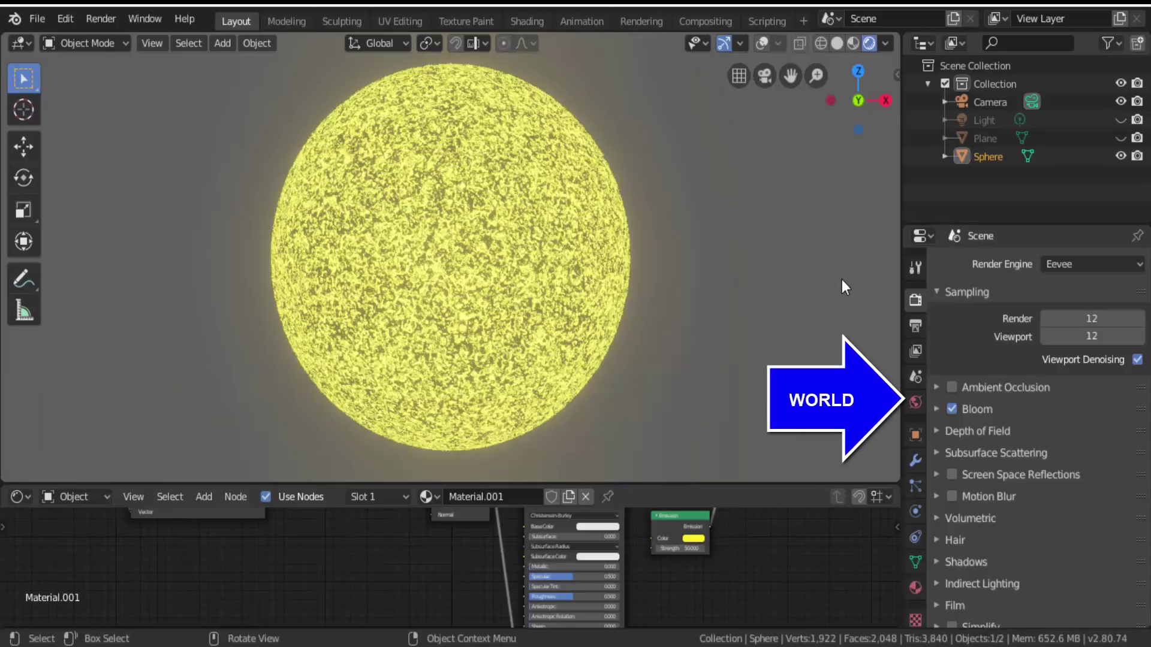
- Set the World background colour to black by lowering its HSV value to 0
{"action": "left_click", "coordinate": [914, 403]}
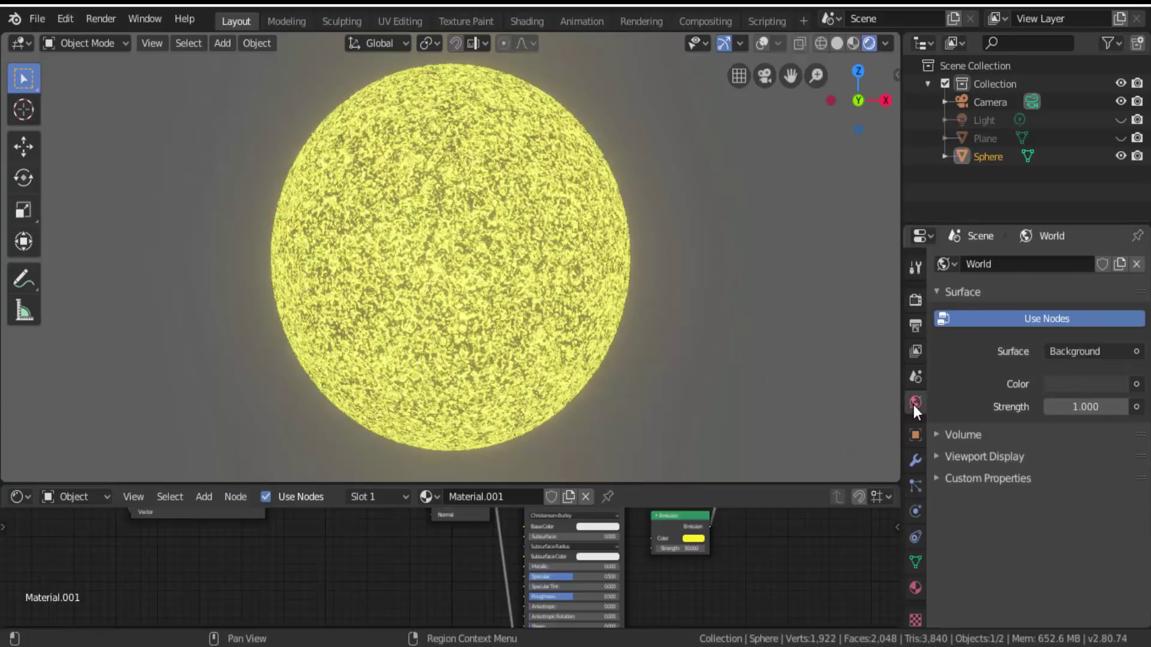
{"action": "left_click", "coordinate": [1081, 386]}
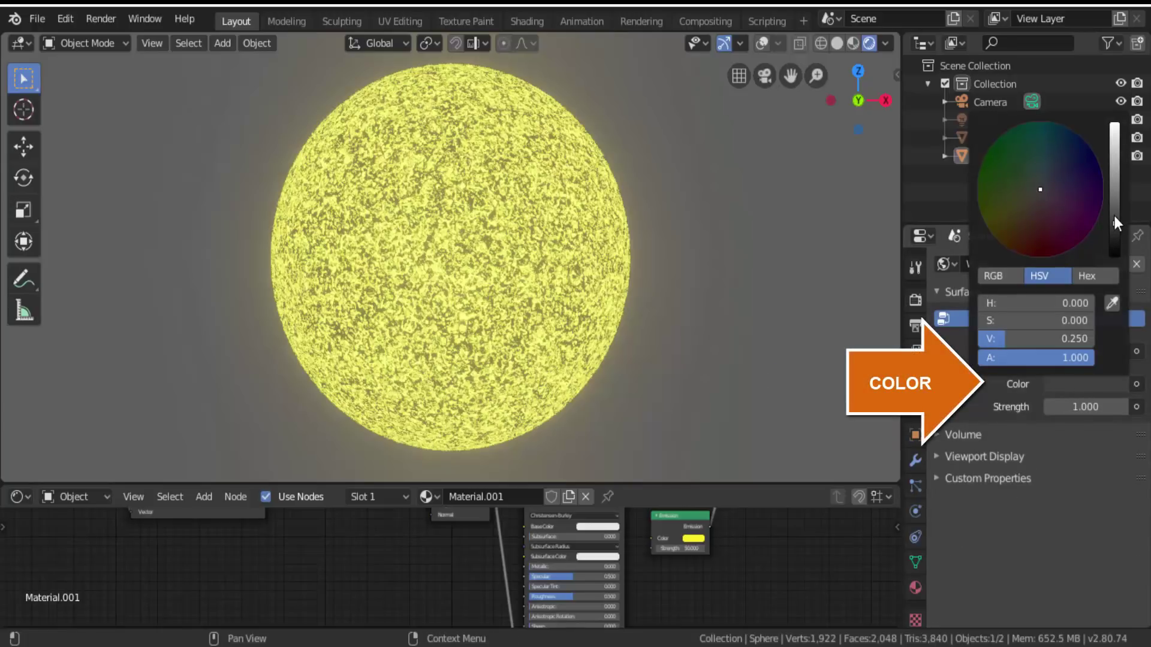
{"action": "left_click_drag", "start_coordinate": [1115, 223], "coordinate": [1115, 255]}
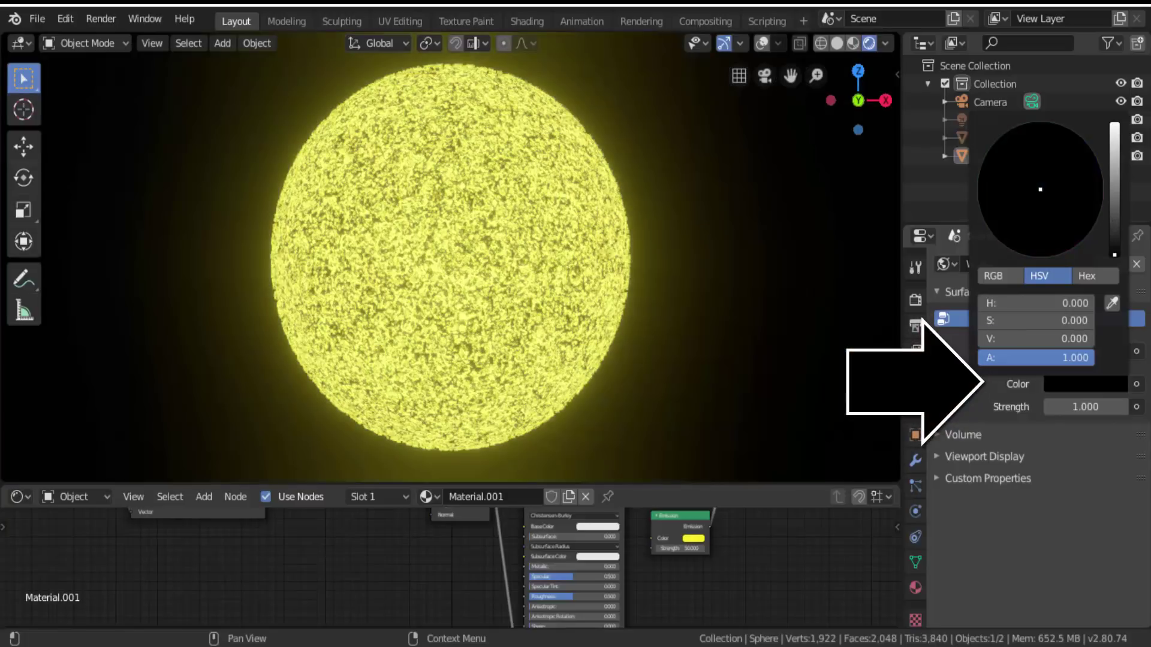
{"action": "scroll", "coordinate": [803, 295], "scroll_direction": "down", "scroll_amount": 2}
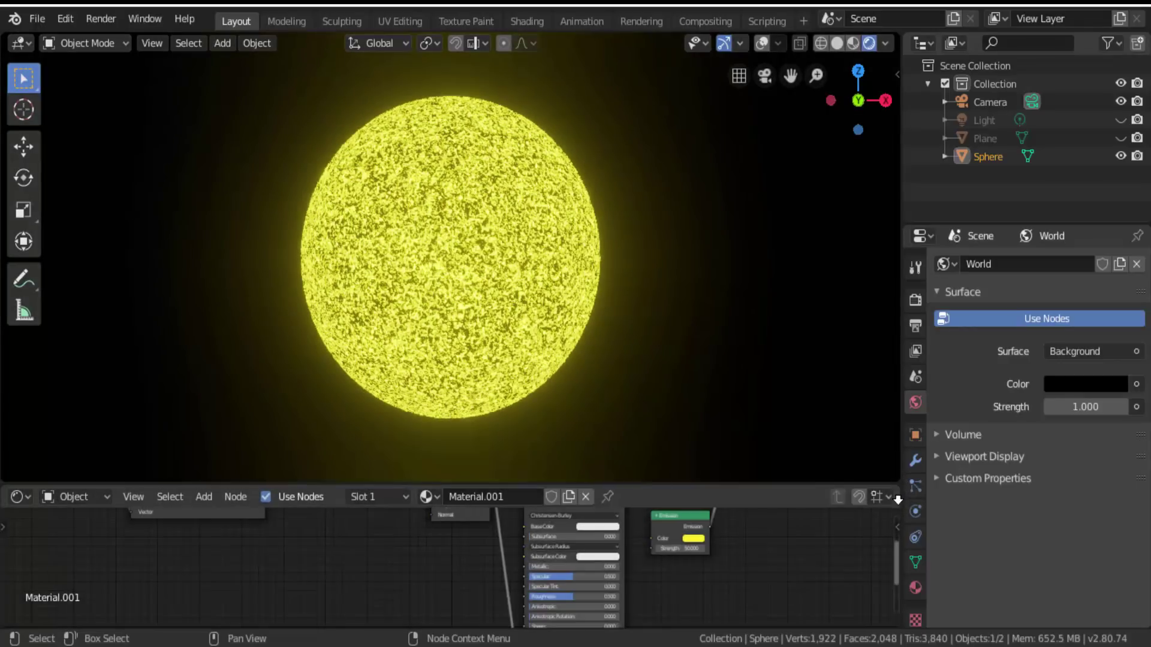
- Split a new area off beneath the 3D viewport and make it an enlarged Shader Editor
{"action": "left_click_drag", "start_coordinate": [897, 500], "coordinate": [885, 549]}
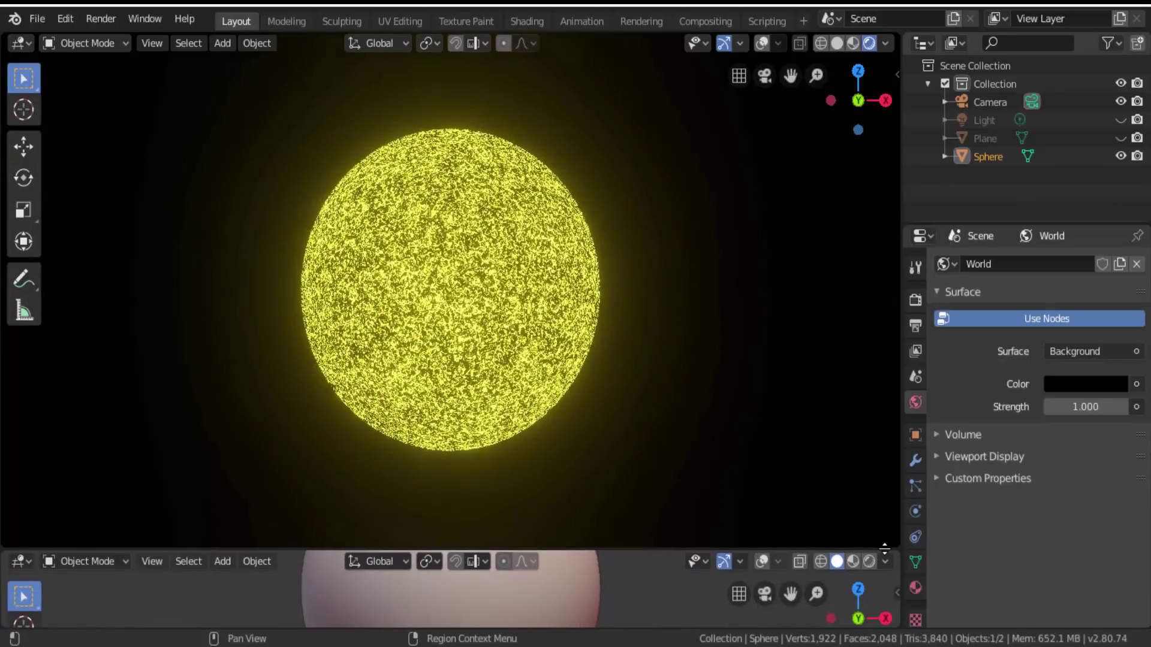
{"action": "left_click", "coordinate": [28, 561]}
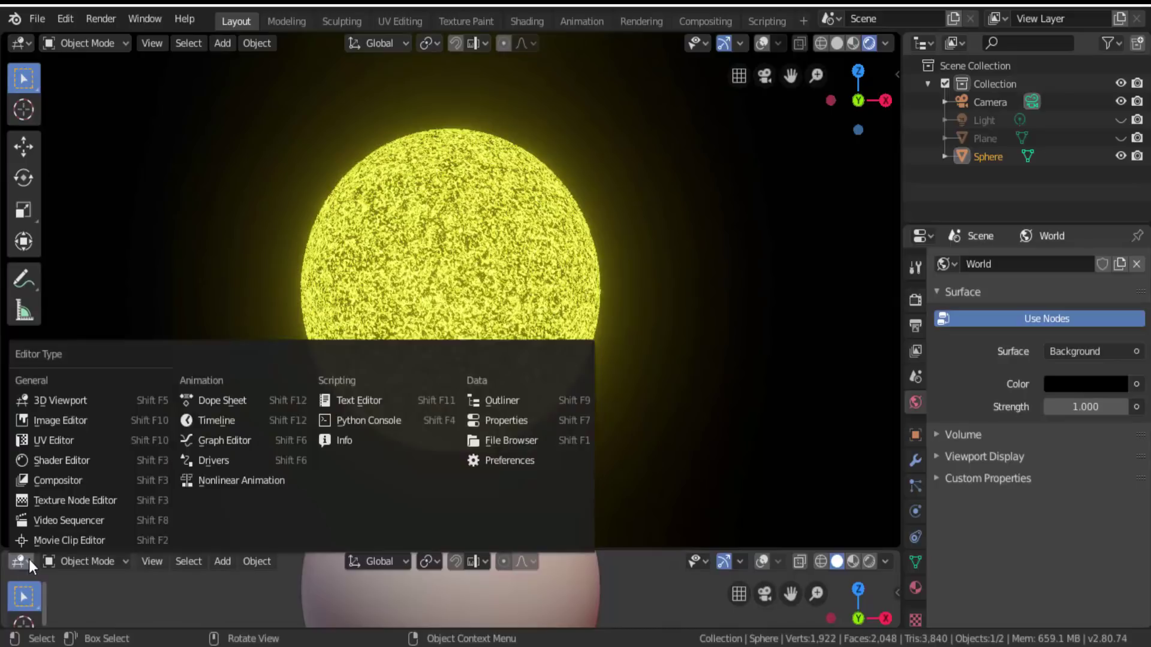
{"action": "left_click", "coordinate": [57, 467]}
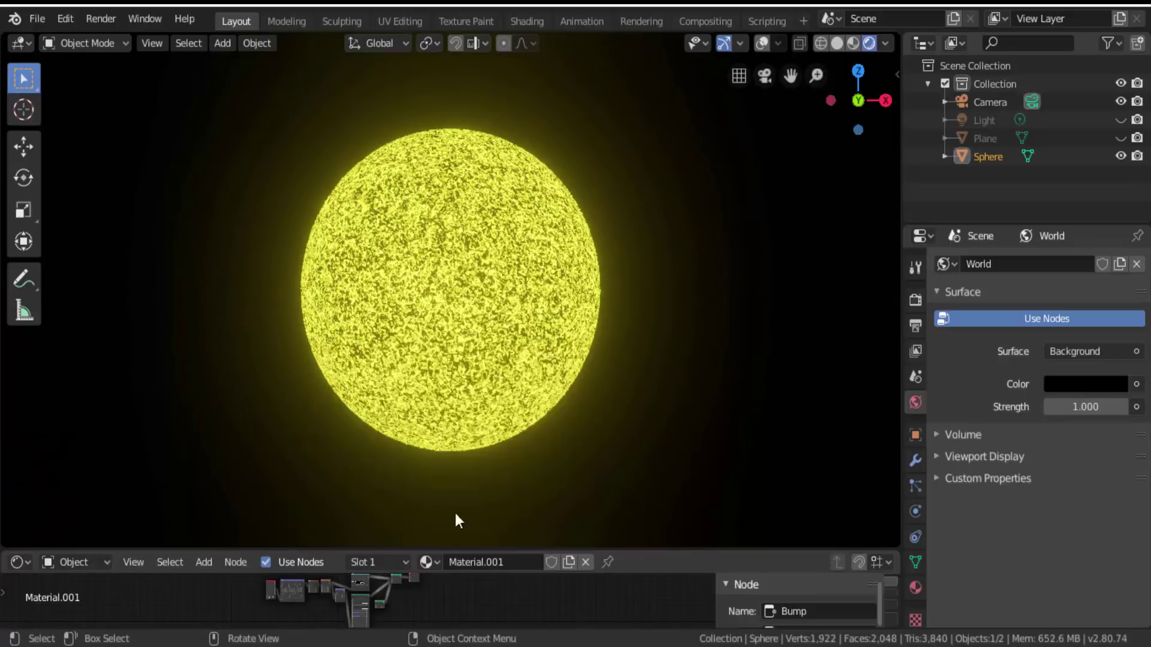
{"action": "left_click_drag", "start_coordinate": [670, 547], "coordinate": [670, 454]}
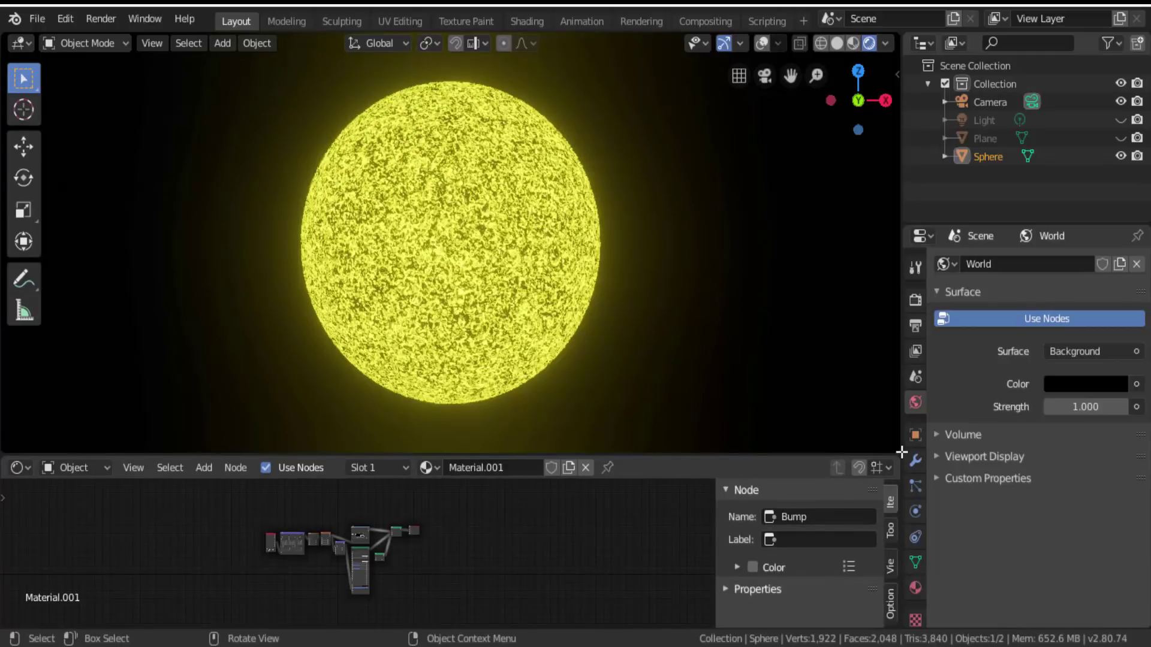
- Split a new area off between the 3D viewport and the Shader Editor and make it a Timeline showing the full frame range
{"action": "left_click_drag", "start_coordinate": [901, 452], "coordinate": [895, 357]}
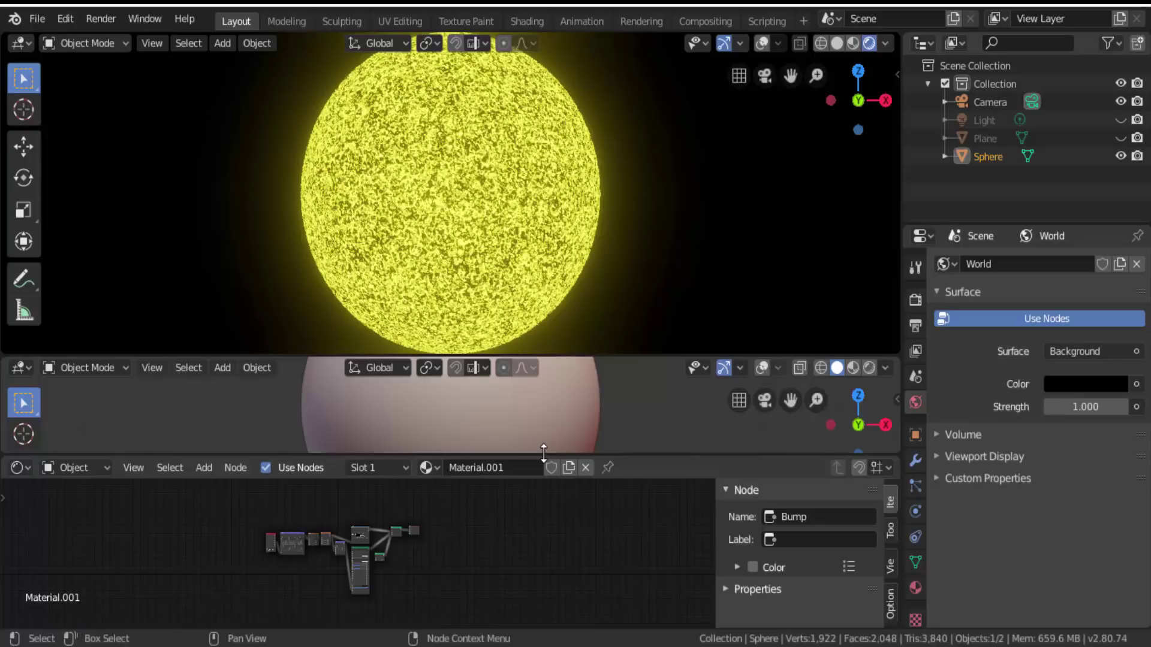
{"action": "left_click", "coordinate": [21, 367]}
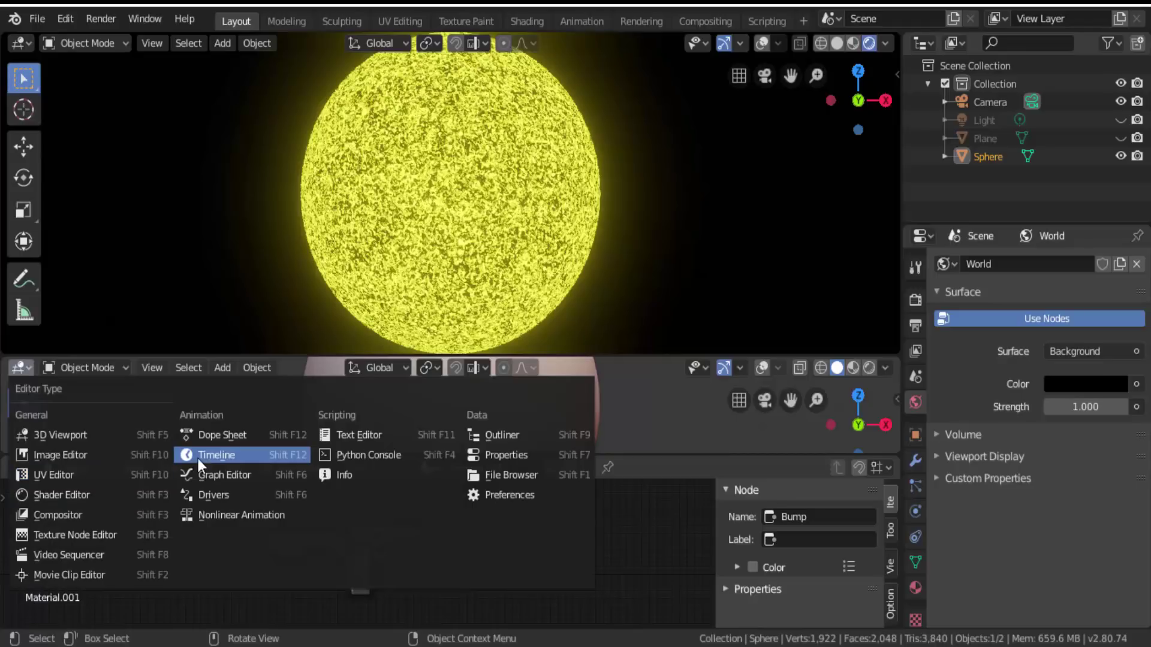
{"action": "left_click", "coordinate": [249, 453]}
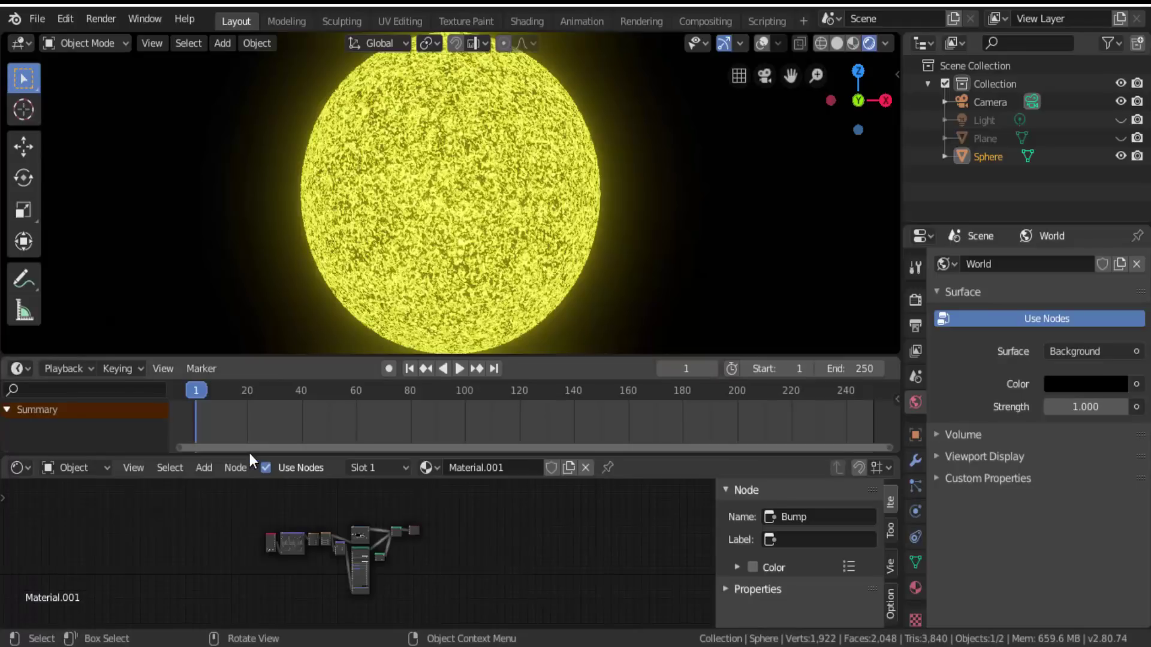
{"action": "scroll", "coordinate": [408, 427], "scroll_direction": "down", "scroll_amount": 4}
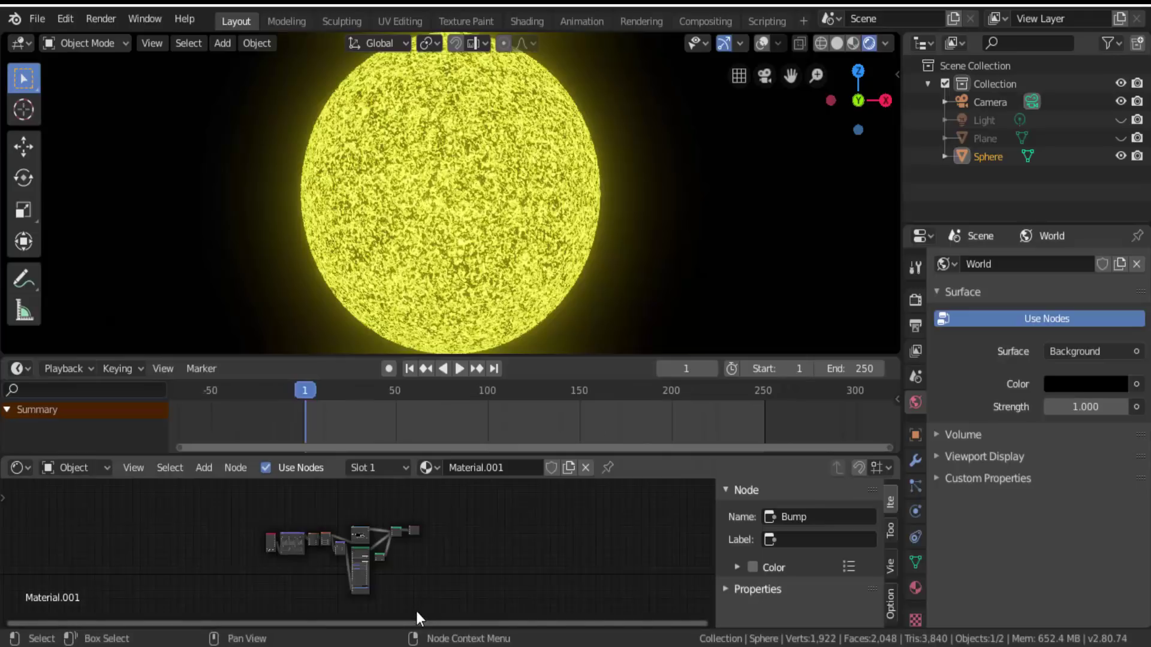
- Insert a keyframe at frame 1 on the Scale of 10 in the Noise Texture feeding the ColorRamp
{"action": "scroll", "coordinate": [380, 582], "scroll_direction": "up", "scroll_amount": 8}
{"action": "scroll", "coordinate": [381, 588], "scroll_direction": "down", "scroll_amount": 2}
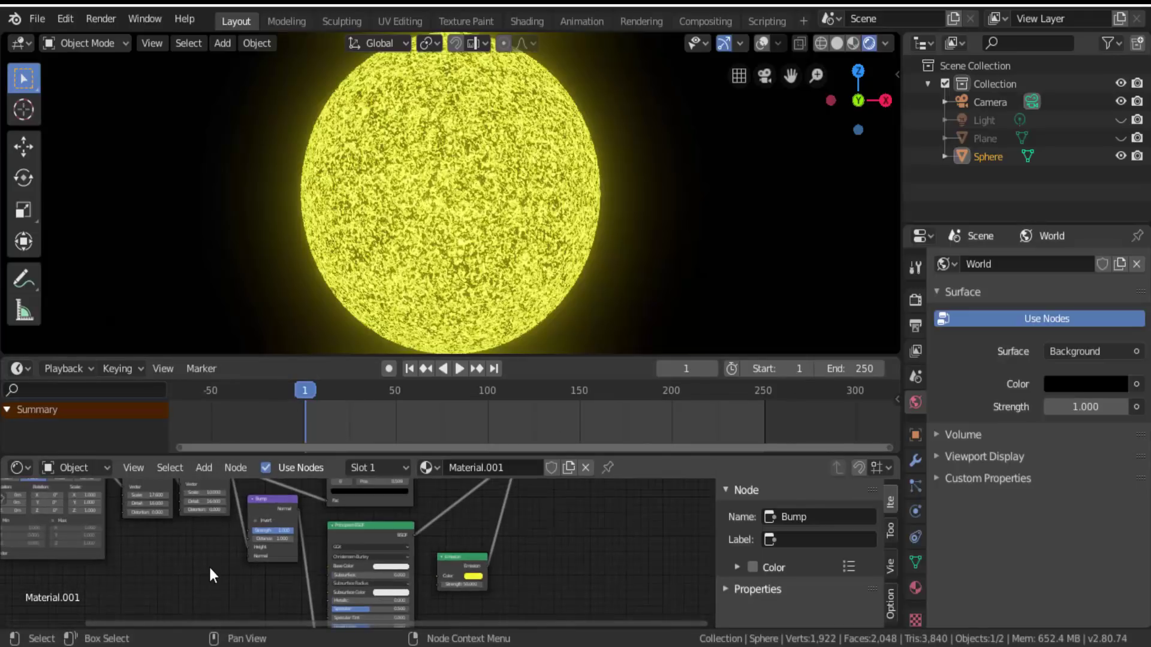
{"action": "middle_click_drag", "start_coordinate": [210, 575], "coordinate": [284, 619]}
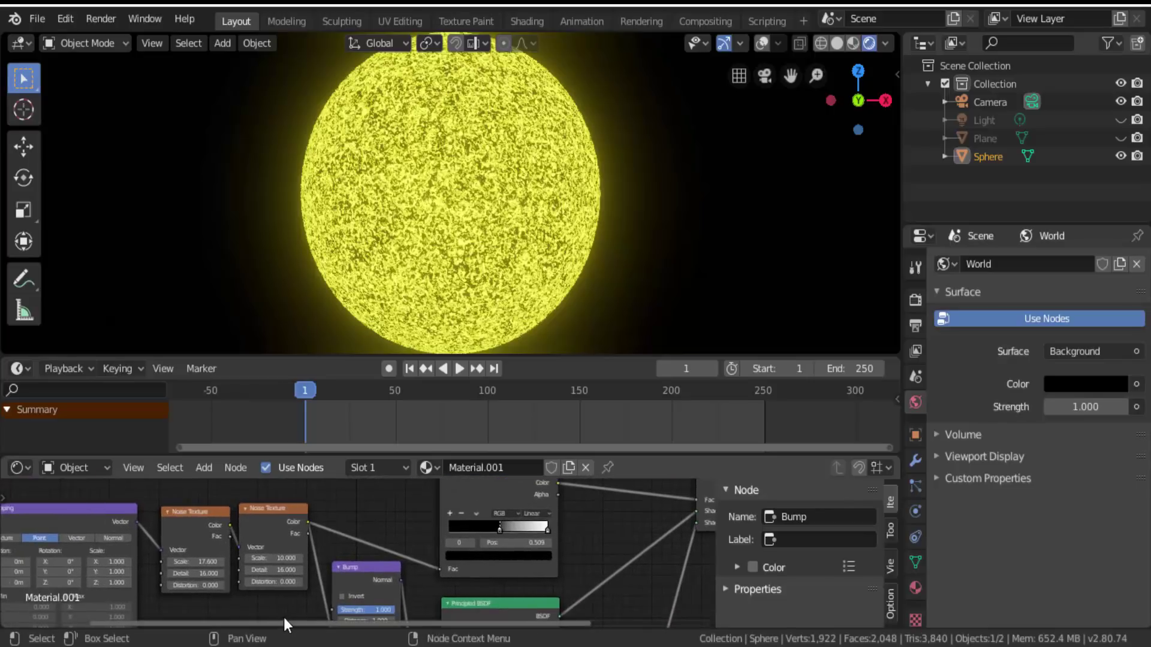
{"action": "scroll", "coordinate": [272, 563], "scroll_direction": "up", "scroll_amount": 3}
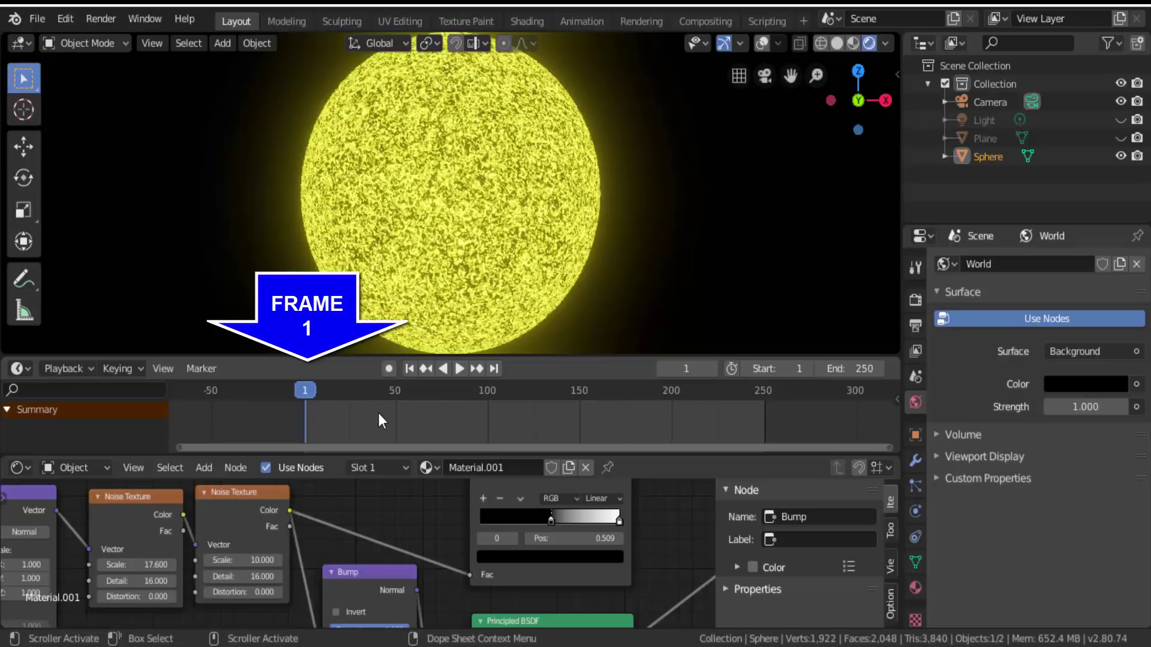
{"action": "right_click", "coordinate": [232, 563]}
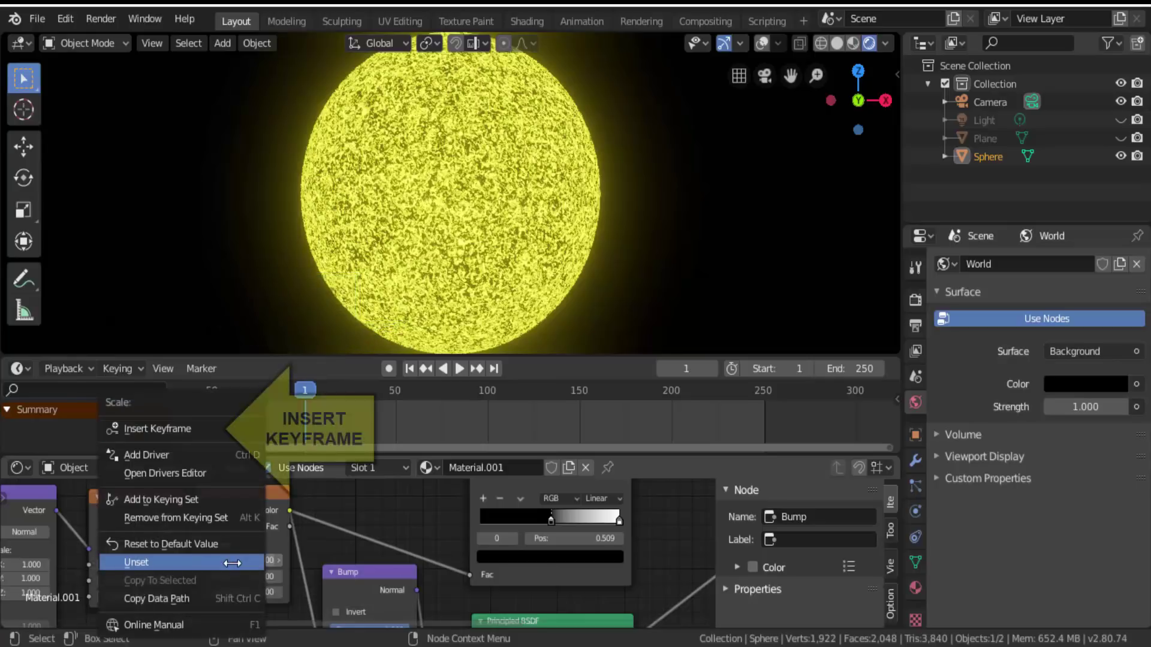
{"action": "left_click", "coordinate": [157, 429]}
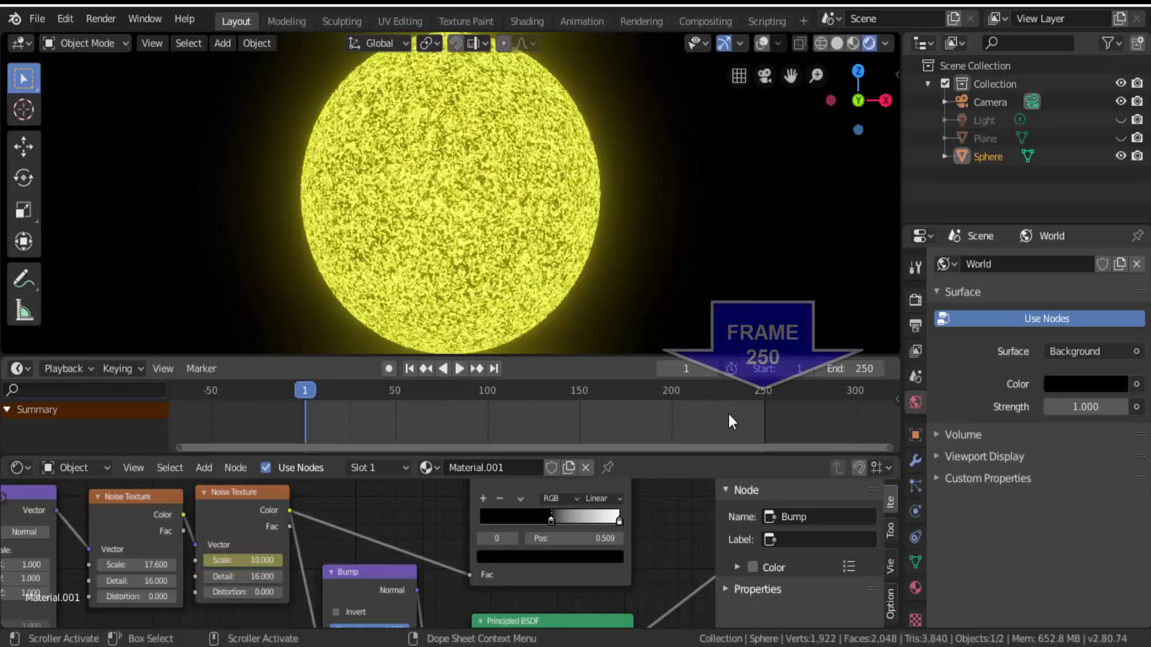
- At frame 250, set the same Noise Texture's Scale to 6.5 and insert a keyframe on it
{"action": "left_click", "coordinate": [764, 406]}
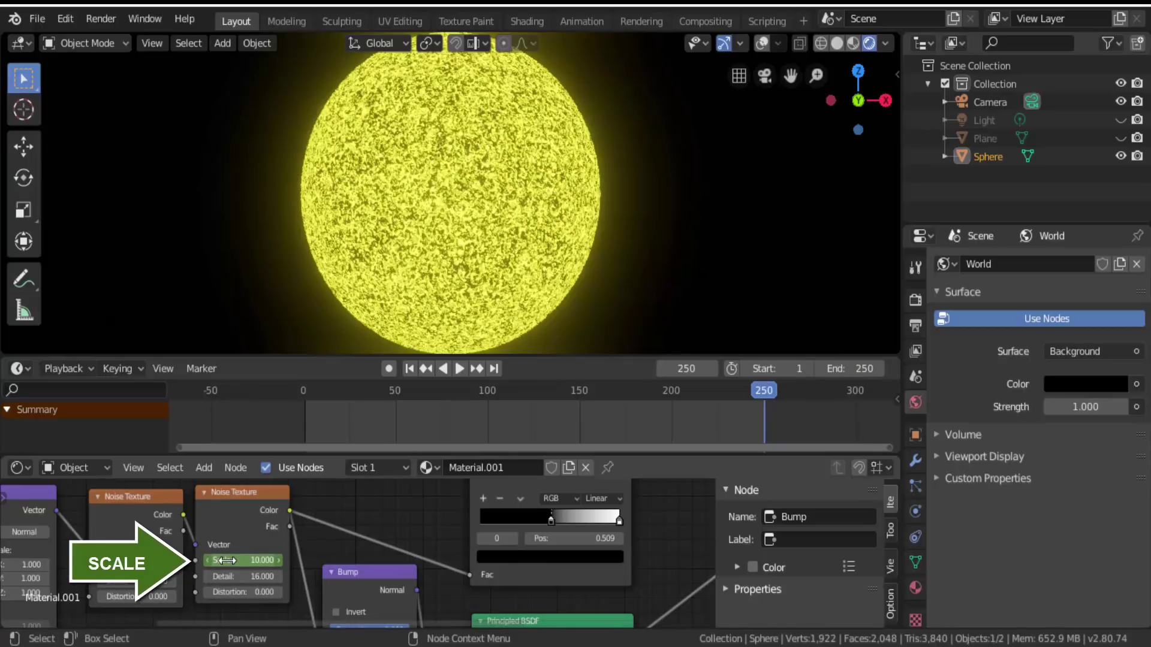
{"action": "left_click_drag", "start_coordinate": [224, 560], "coordinate": [195, 559]}
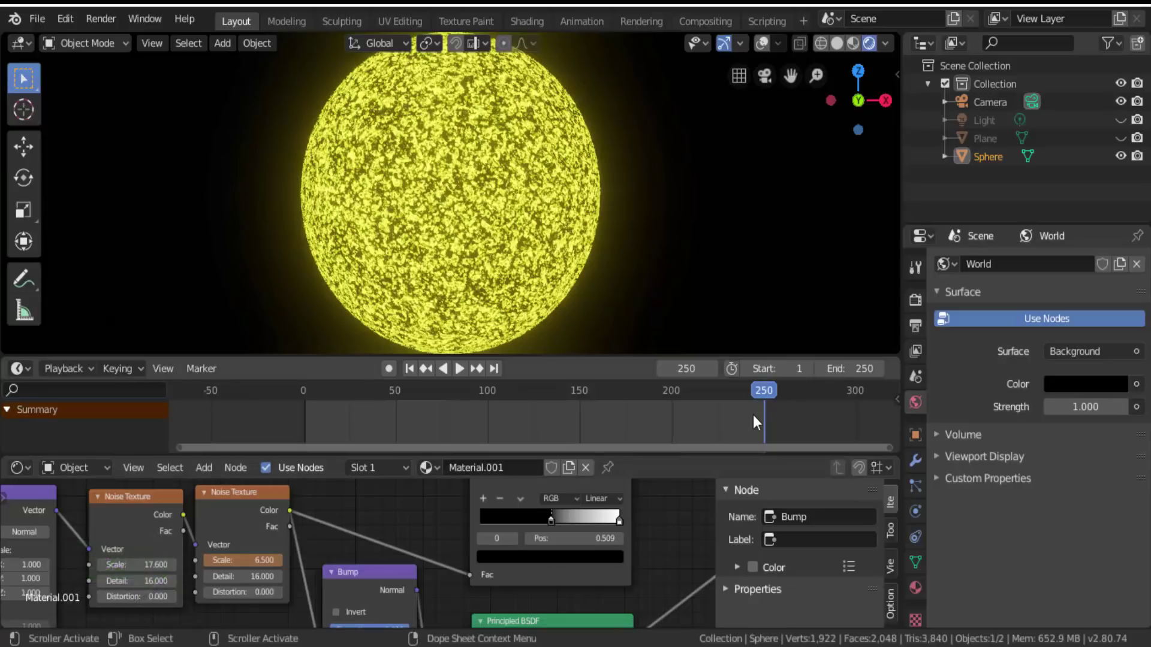
{"action": "right_click", "coordinate": [238, 561]}
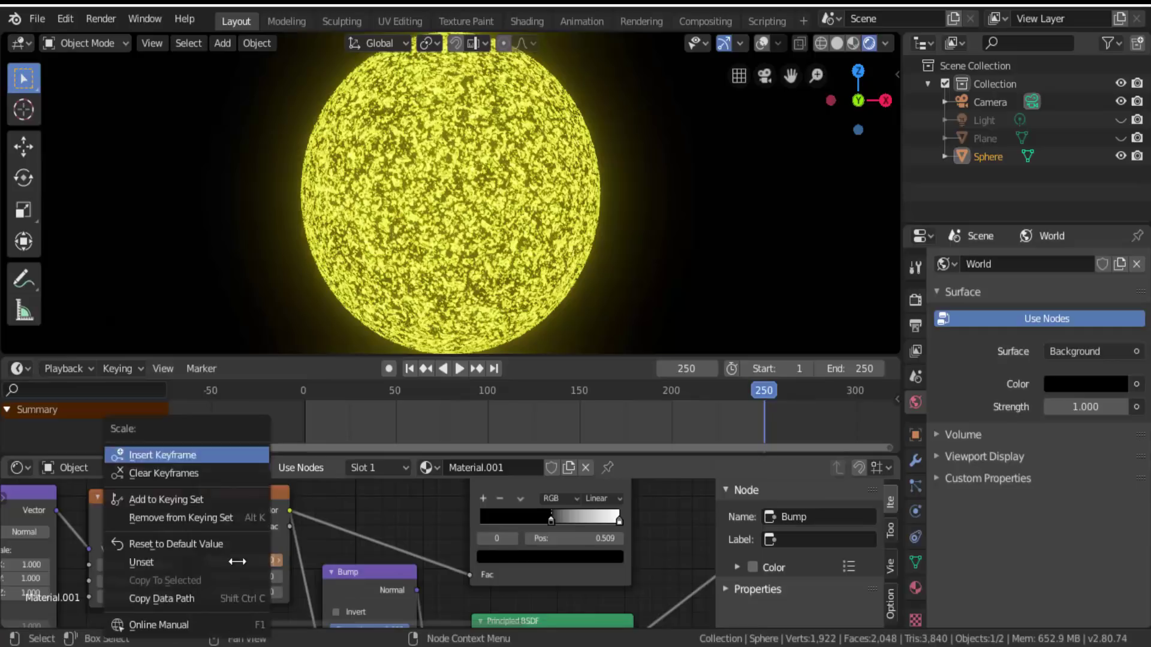
{"action": "left_click", "coordinate": [192, 454]}
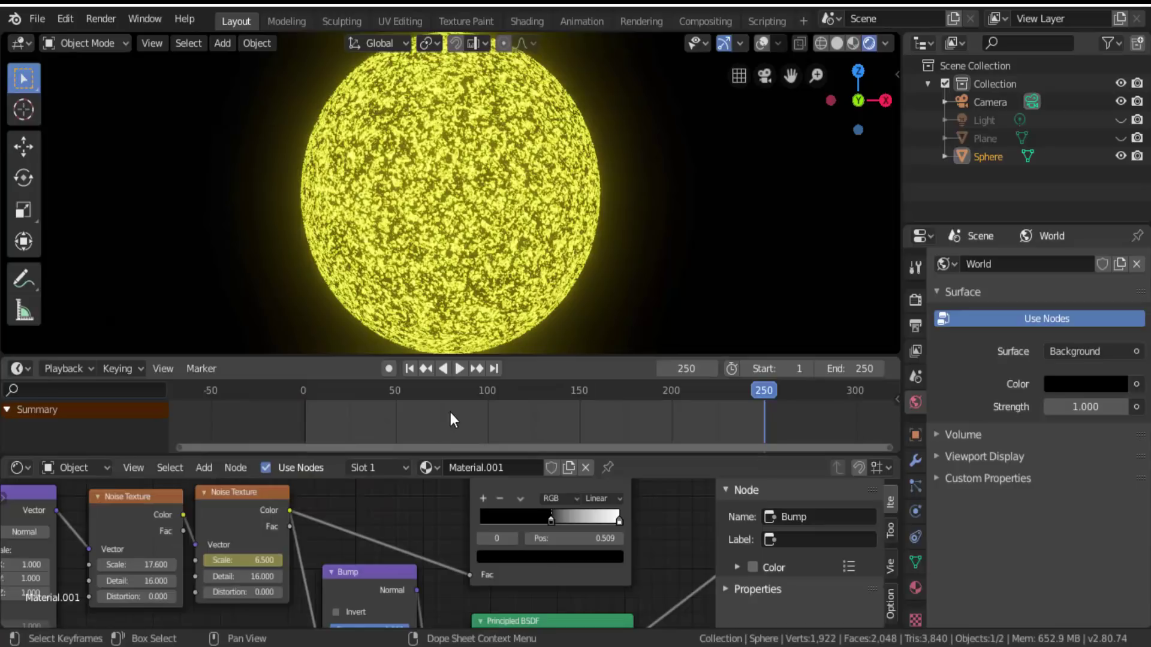
- Play the animation to examine the changing noise pattern on the sphere from near and far, and stop it
{"action": "scroll", "coordinate": [471, 271], "scroll_direction": "down", "scroll_amount": 1}
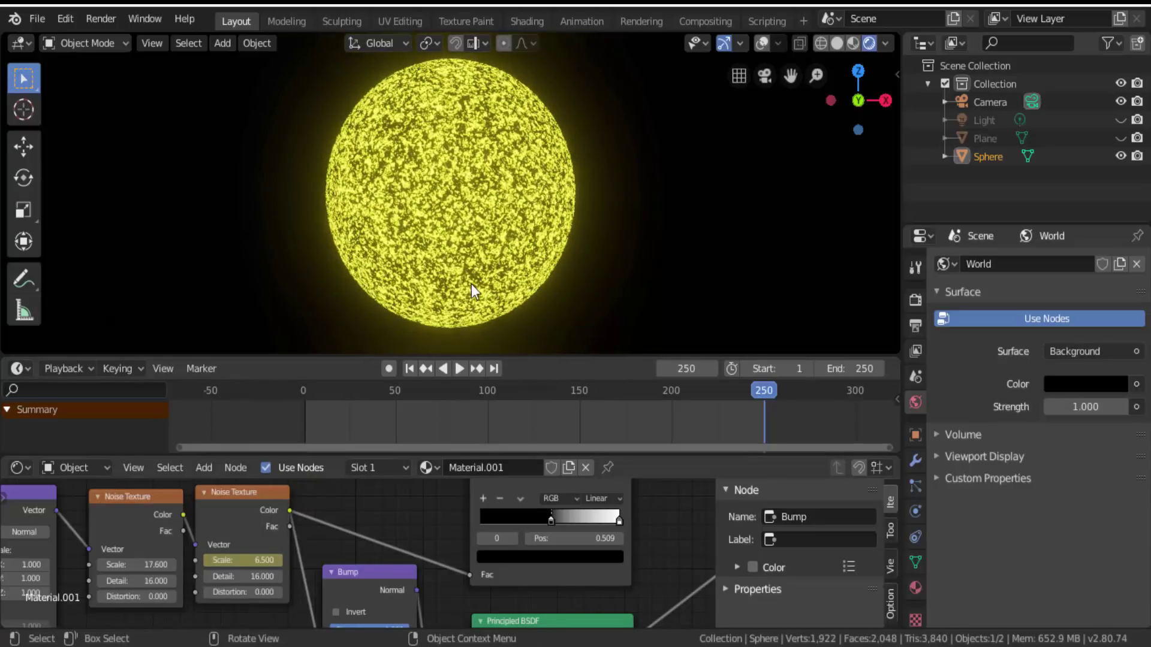
{"action": "left_click", "coordinate": [456, 368]}
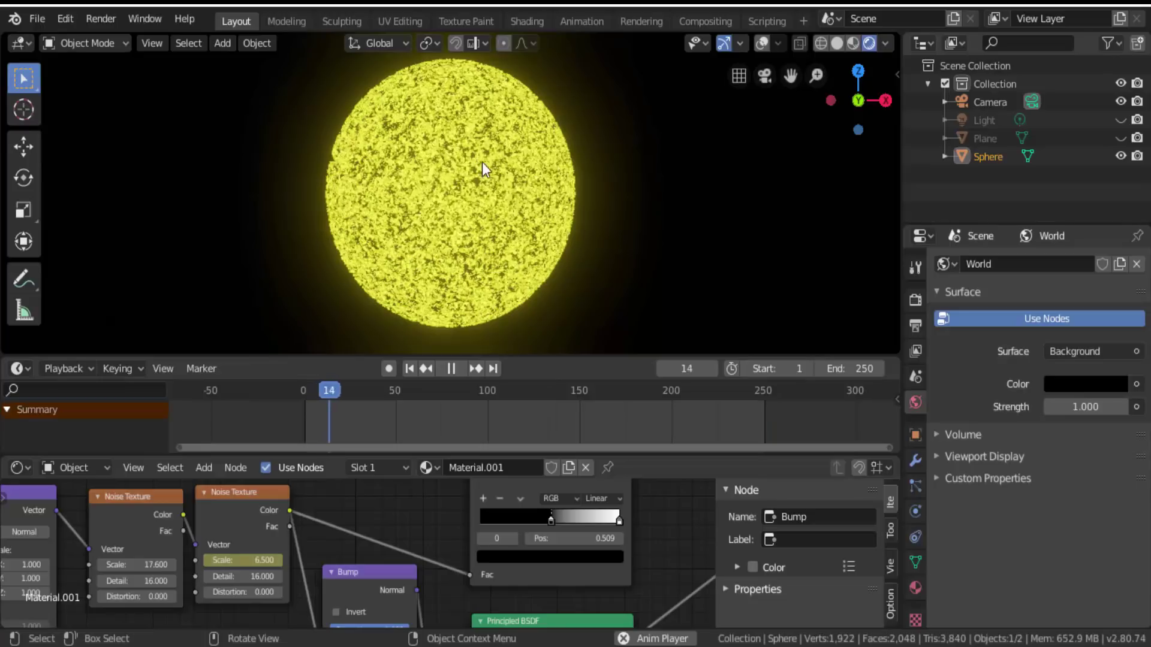
{"action": "scroll", "coordinate": [410, 226], "scroll_direction": "up", "scroll_amount": 3}
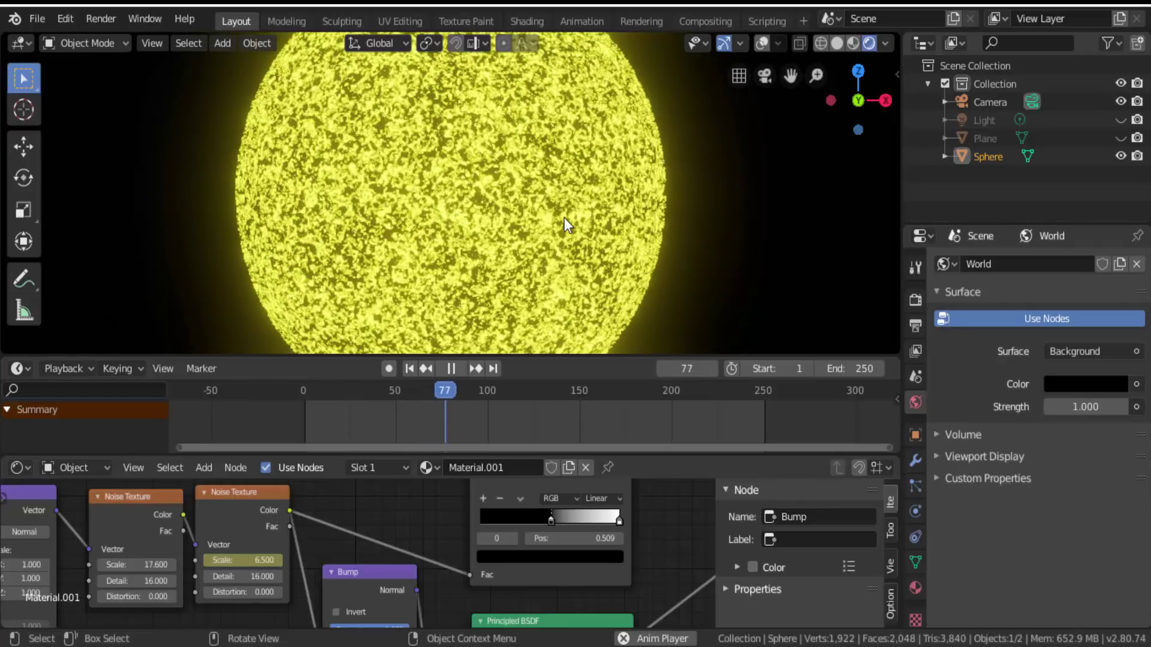
{"action": "scroll", "coordinate": [563, 218], "scroll_direction": "down", "scroll_amount": 4}
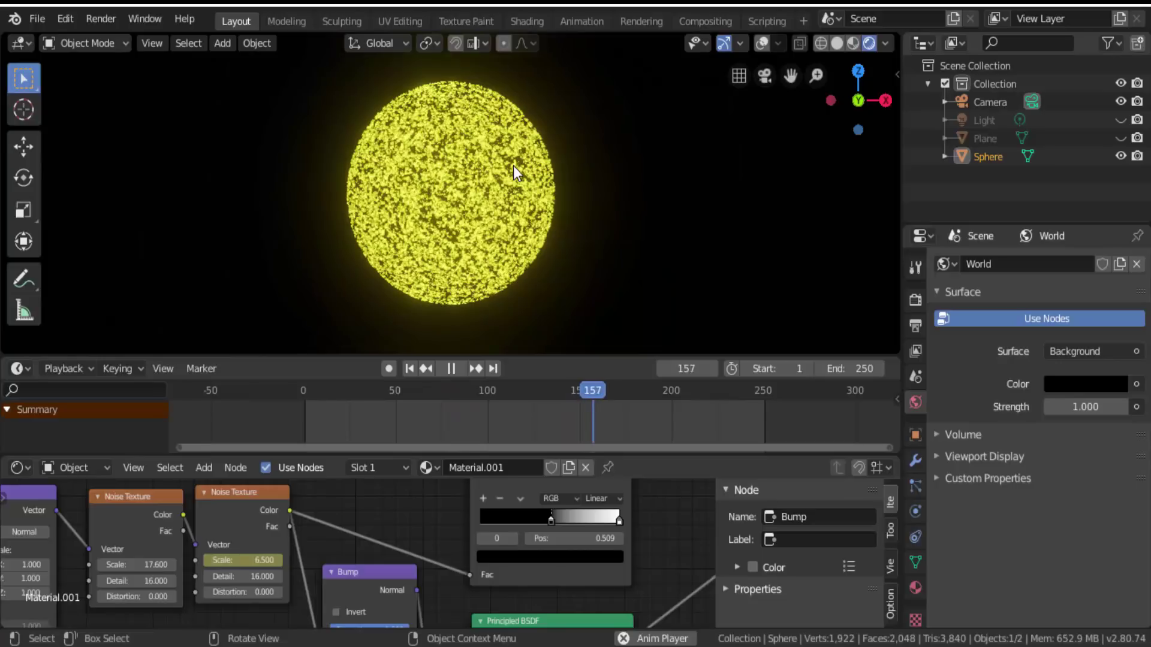
{"action": "left_click", "coordinate": [454, 368]}
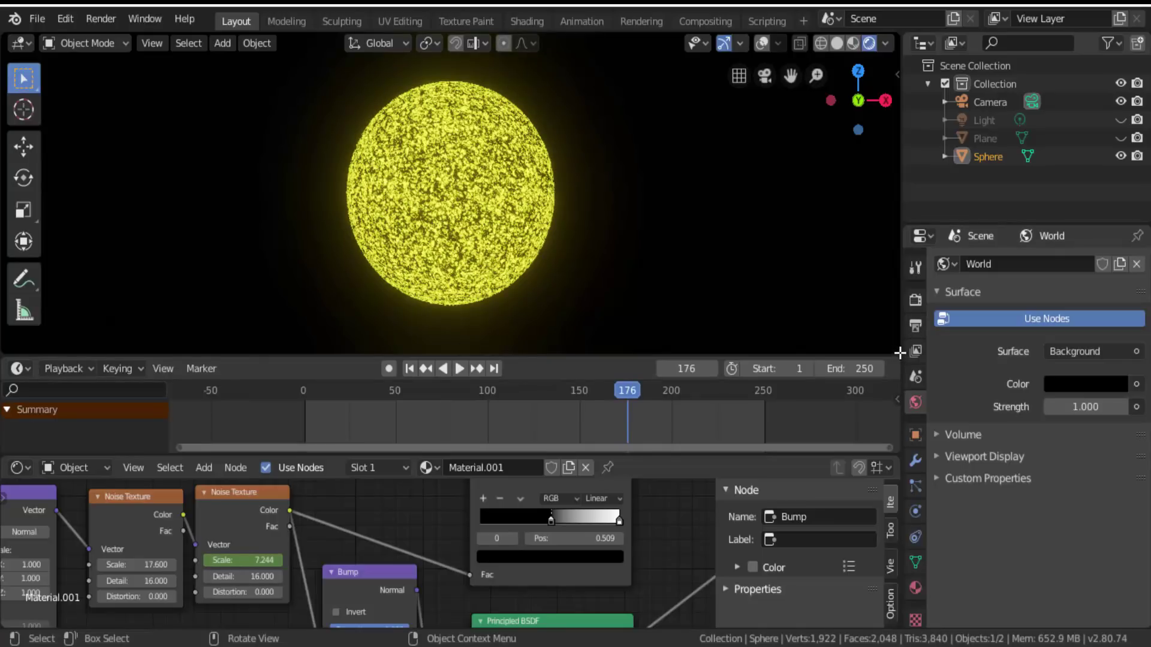
- Merge the Timeline area into the 3D viewport, enlarge the Shader Editor to almost full height and hide its sidebar
{"action": "left_click_drag", "start_coordinate": [899, 353], "coordinate": [896, 379]}
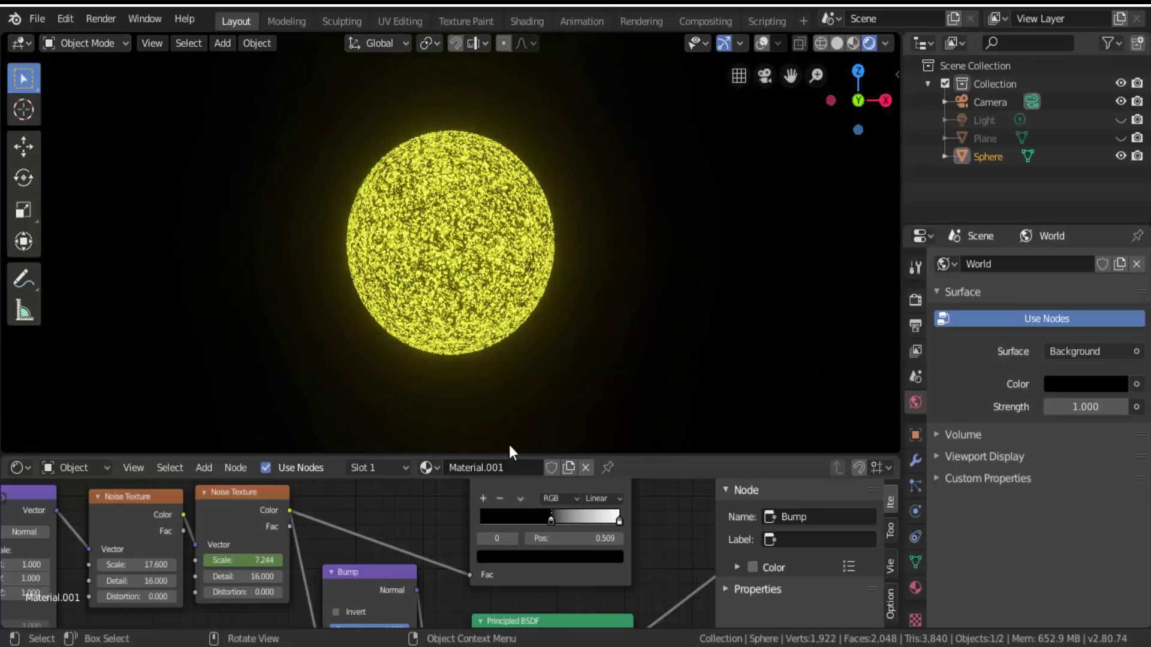
{"action": "left_click_drag", "start_coordinate": [535, 455], "coordinate": [551, 43]}
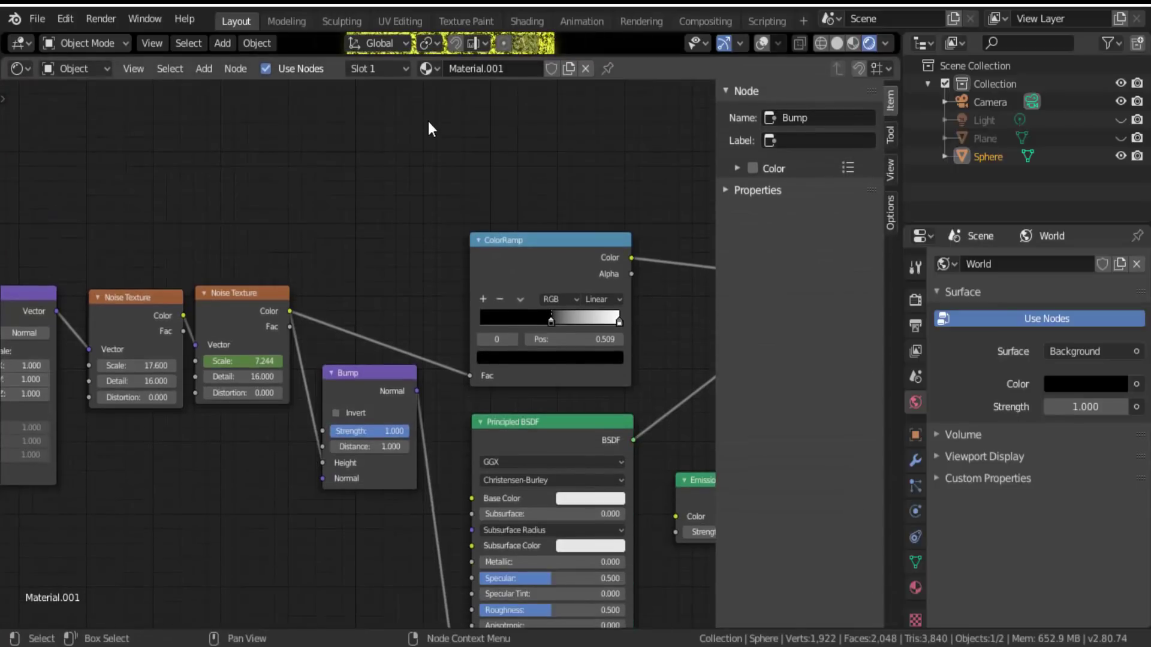
{"action": "scroll", "coordinate": [428, 121], "scroll_direction": "down", "scroll_amount": 1}
{"action": "key", "text": "n"}
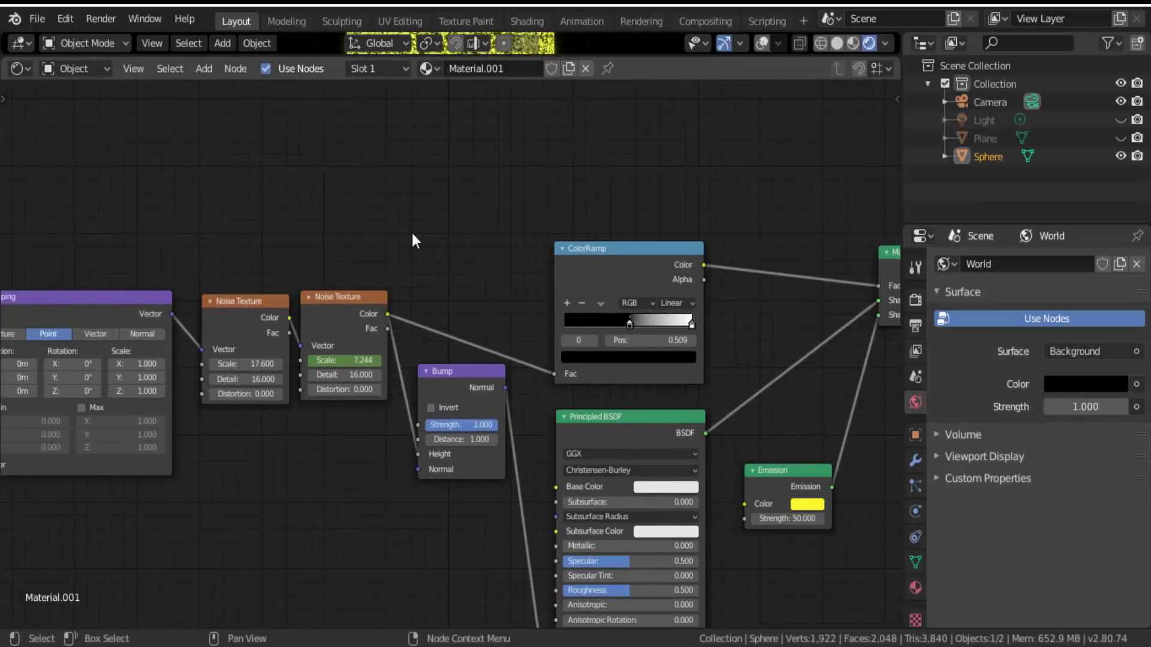
{"action": "scroll", "coordinate": [411, 231], "scroll_direction": "down", "scroll_amount": 3}
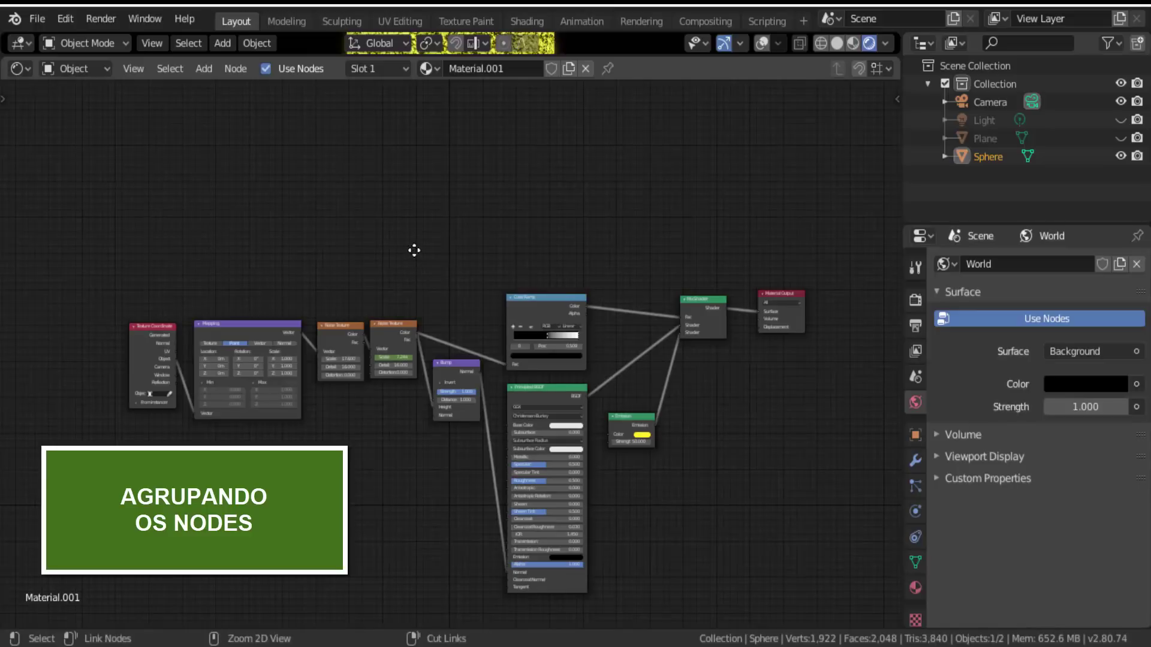
- Group all the material's nodes except Material Output into one node group
{"action": "middle_click_drag", "start_coordinate": [414, 250], "coordinate": [524, 362], "text": "ctrl"}
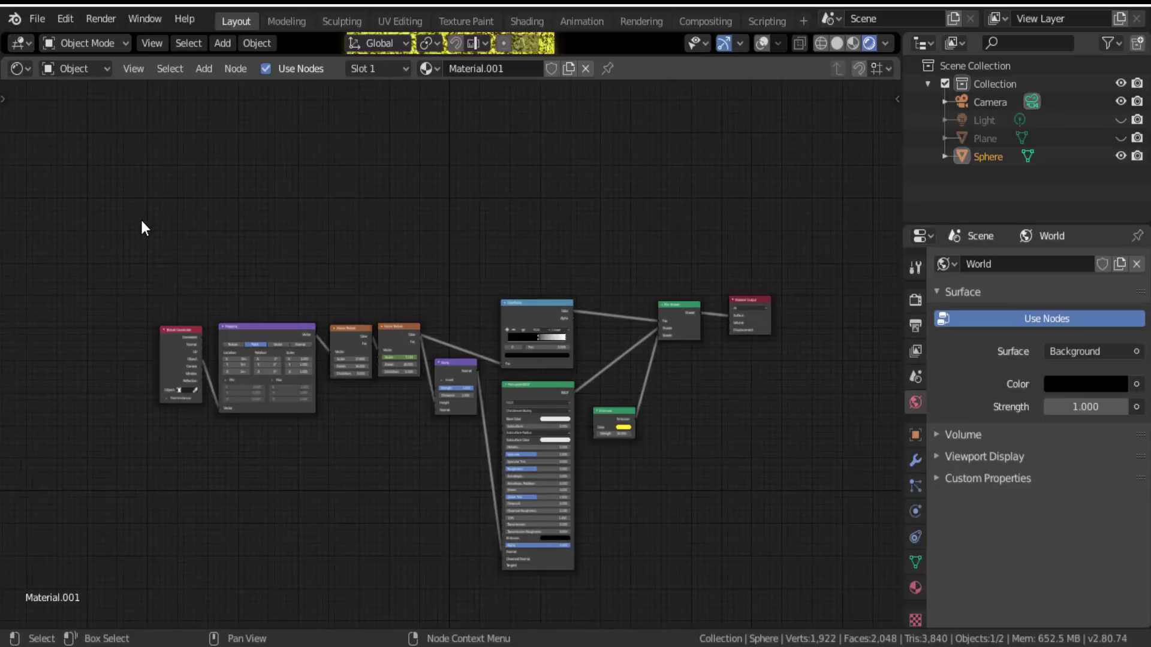
{"action": "key", "text": "b"}
{"action": "left_click_drag", "start_coordinate": [141, 221], "coordinate": [681, 604]}
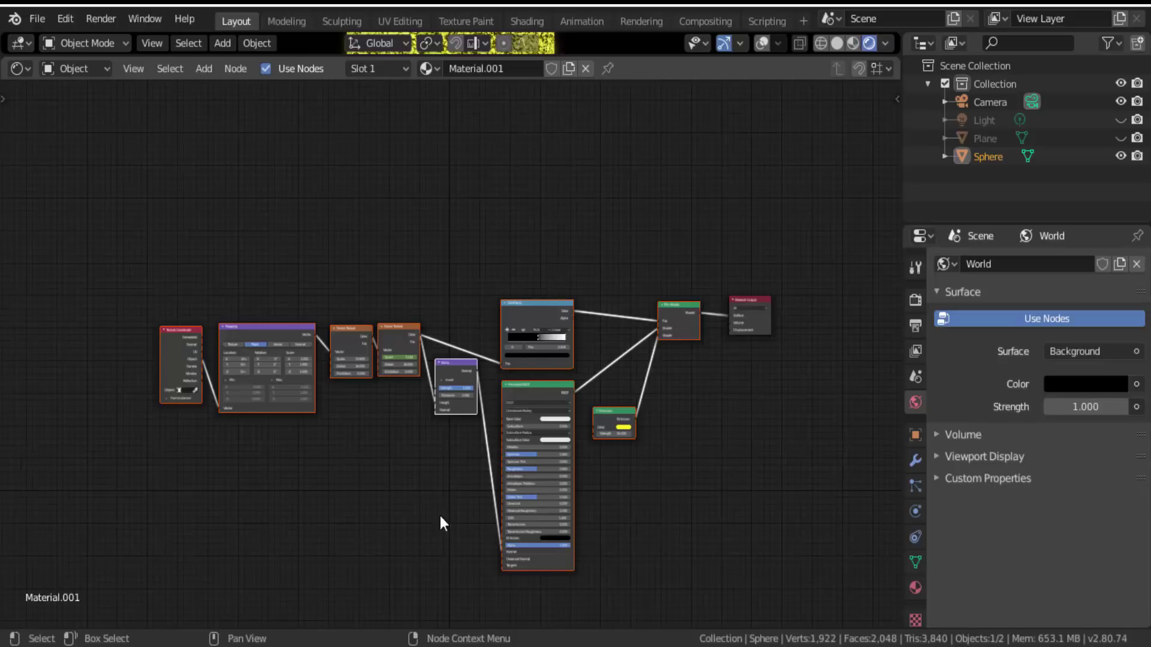
{"action": "key", "text": "ctrl+g"}
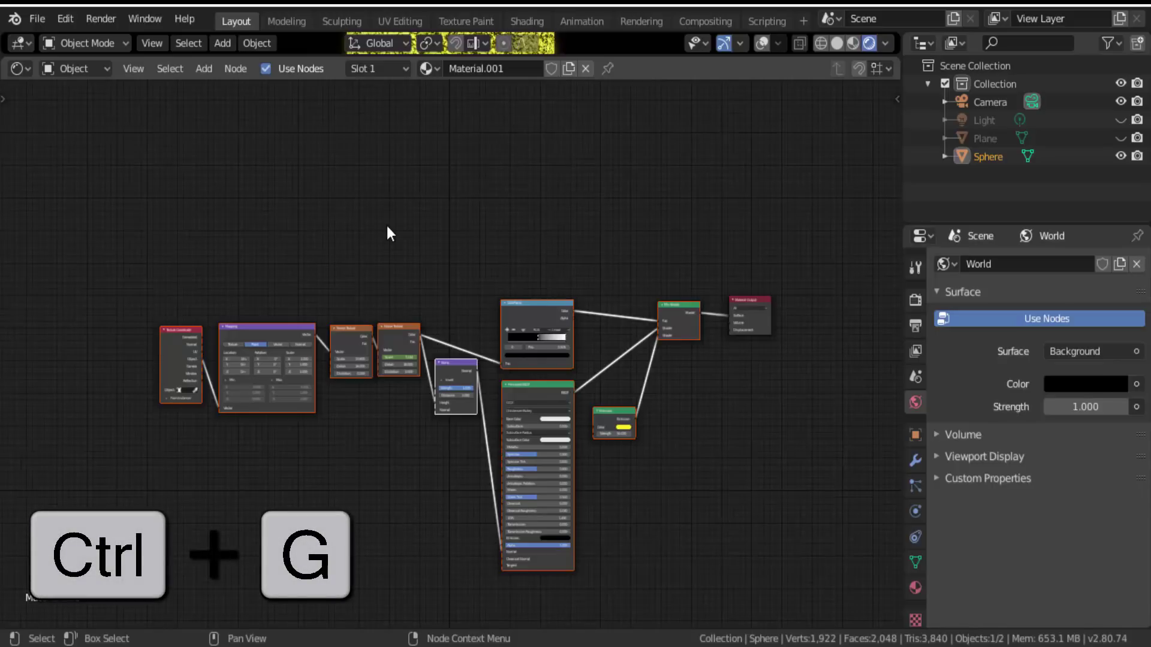
{"action": "key", "text": "ctrl+g"}
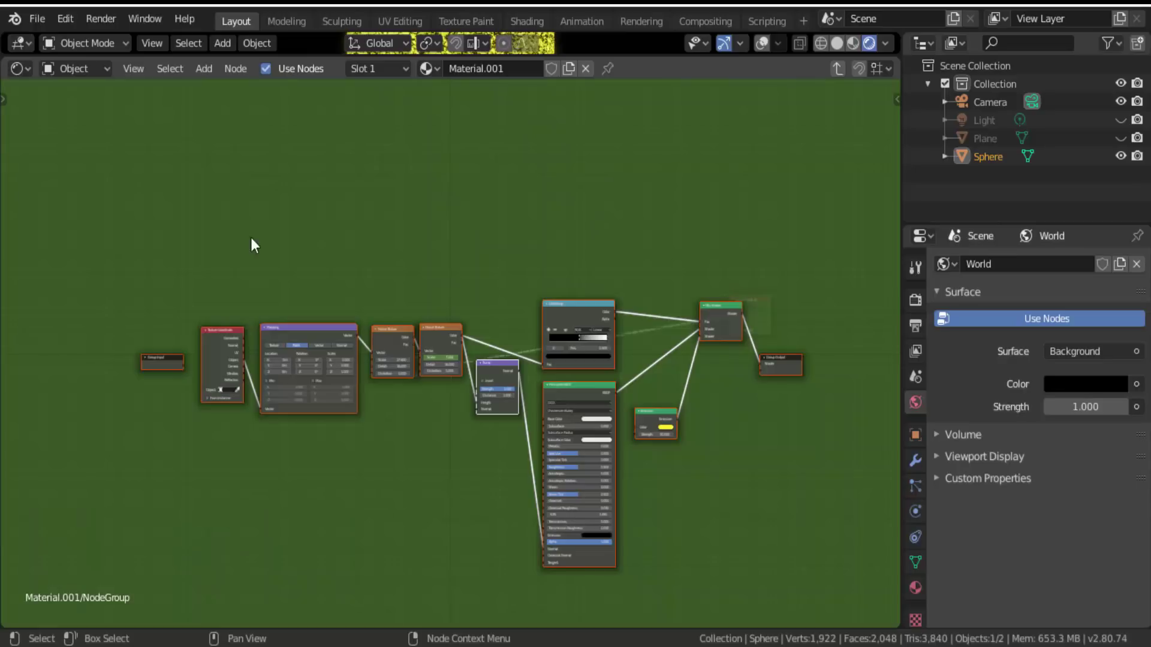
{"action": "key", "text": "Home"}
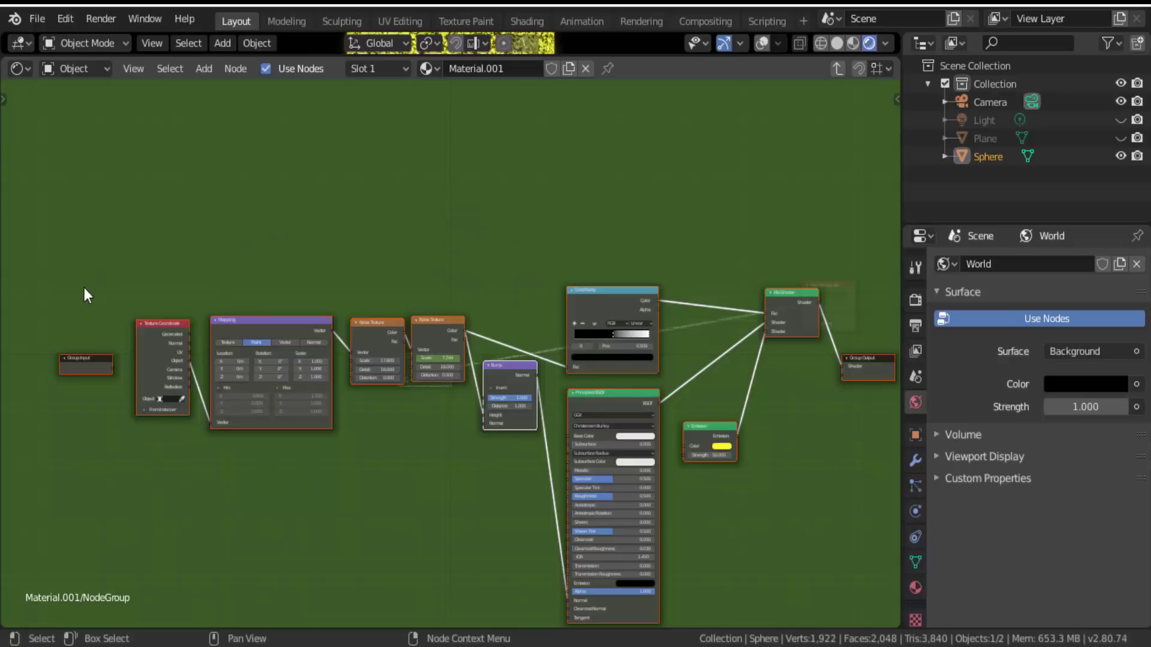
- Move the Group Input node to just below the Mapping node
{"action": "left_click", "coordinate": [75, 361]}
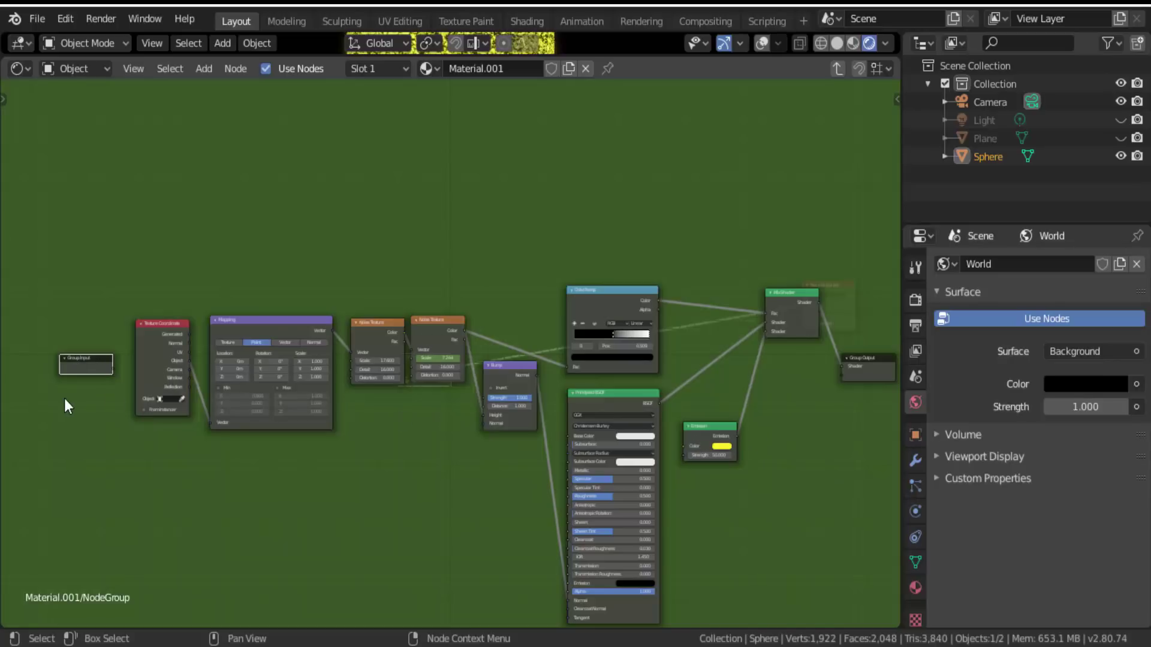
{"action": "scroll", "coordinate": [64, 398], "scroll_direction": "up", "scroll_amount": 2}
{"action": "scroll", "coordinate": [63, 398], "scroll_direction": "down", "scroll_amount": 1}
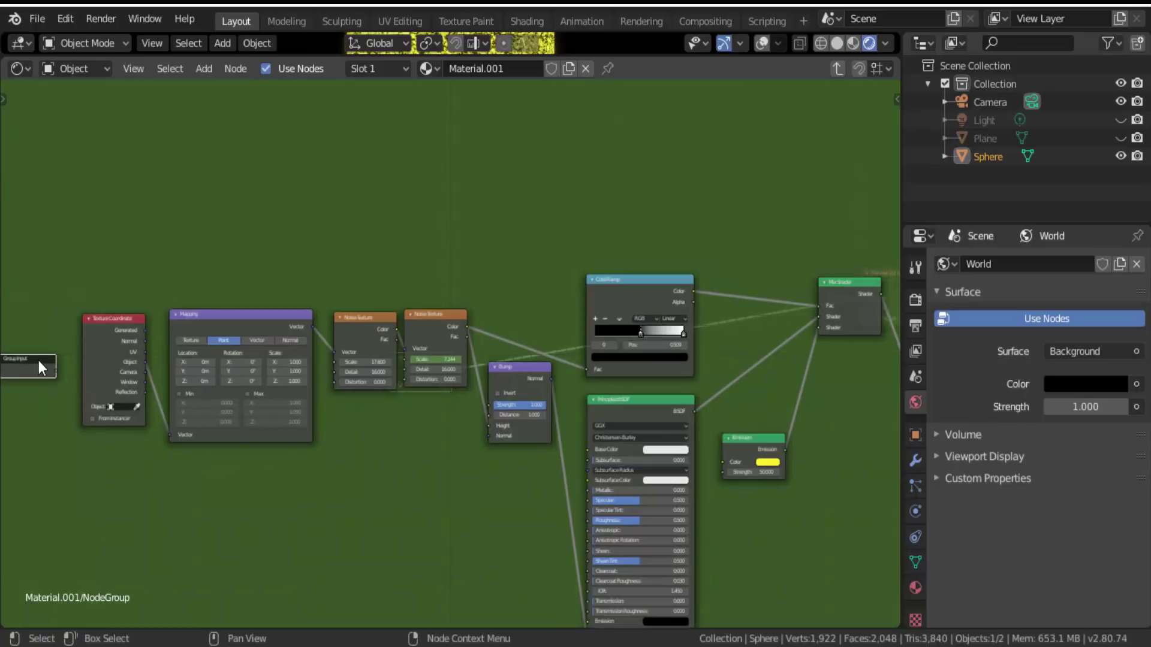
{"action": "left_click_drag", "start_coordinate": [38, 361], "coordinate": [262, 481]}
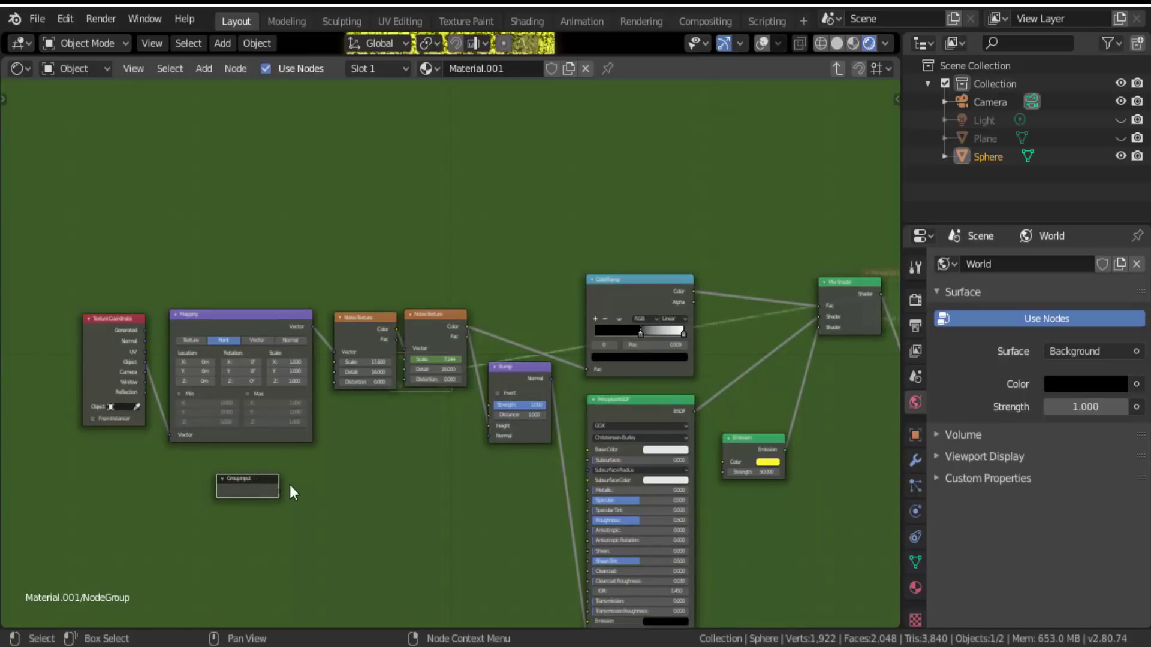
- Connect the Group Input's Scale output to the Scale input of the Noise Texture that feeds the ColorRamp
{"action": "scroll", "coordinate": [290, 484], "scroll_direction": "up", "scroll_amount": 2}
{"action": "left_click_drag", "start_coordinate": [216, 541], "coordinate": [233, 519]}
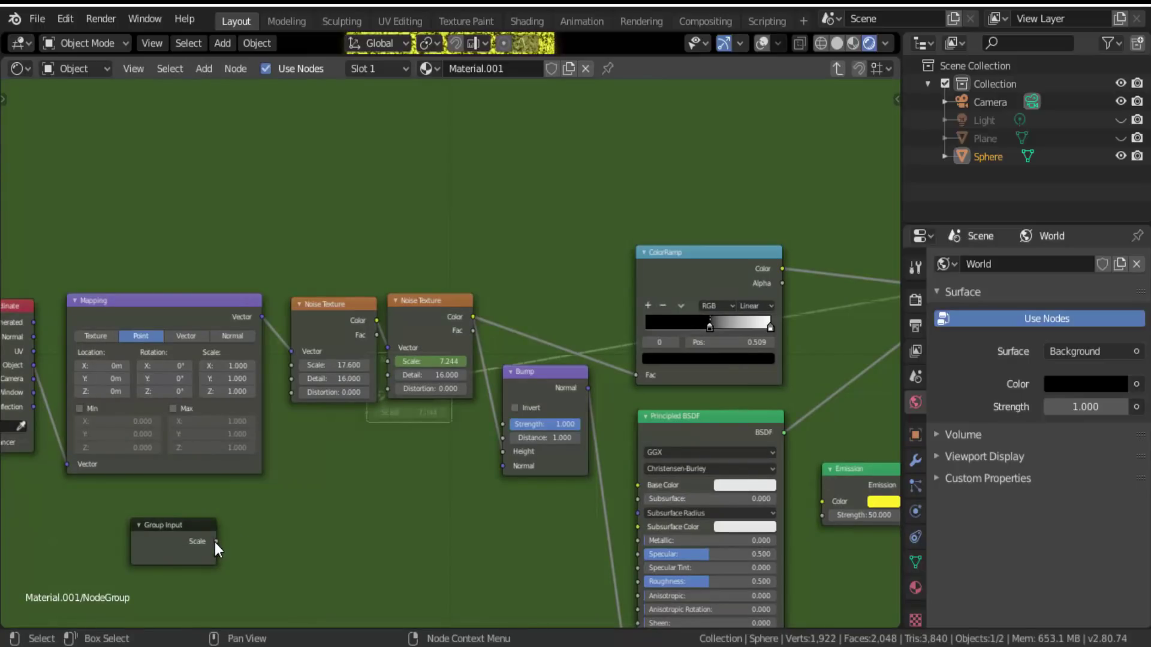
{"action": "left_click_drag", "start_coordinate": [214, 541], "coordinate": [325, 461]}
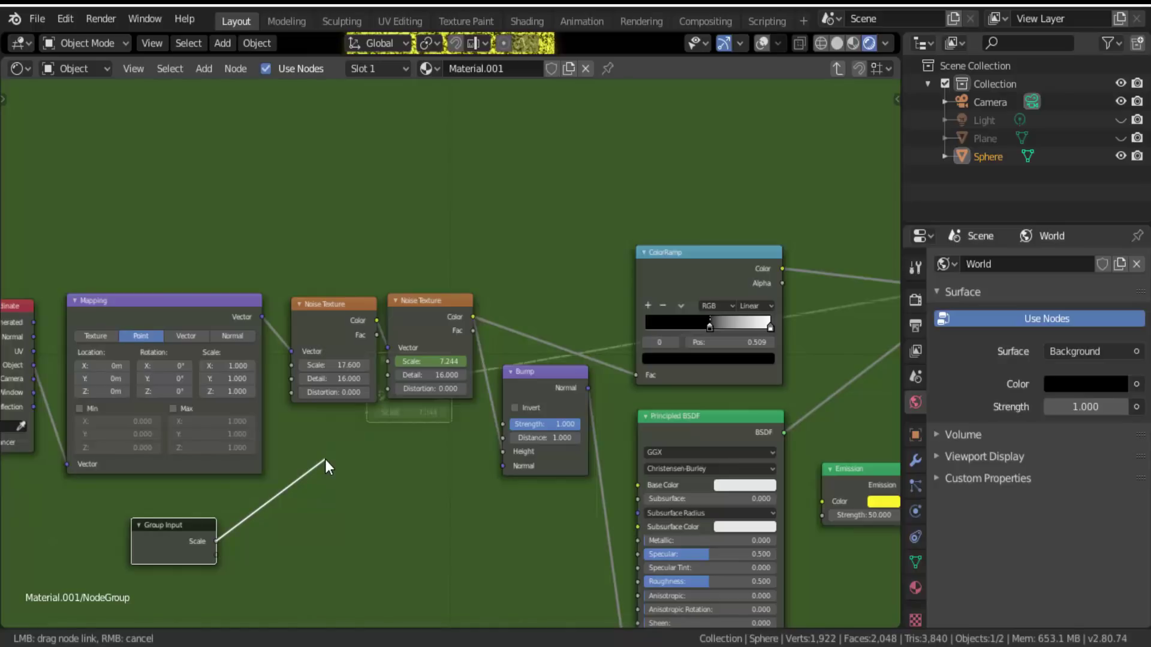
{"action": "left_click_drag", "start_coordinate": [325, 459], "coordinate": [386, 365]}
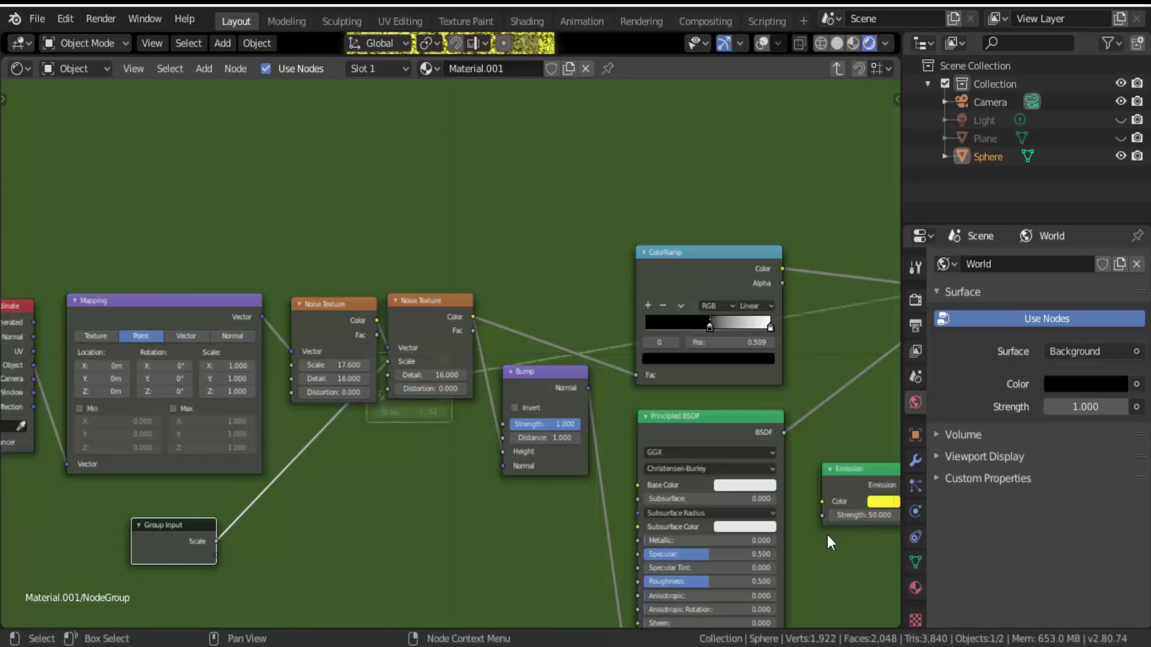
- Expose the Emission node's Color as a group input by linking it to the Group Input's empty socket
{"action": "scroll", "coordinate": [827, 535], "scroll_direction": "down", "scroll_amount": 1}
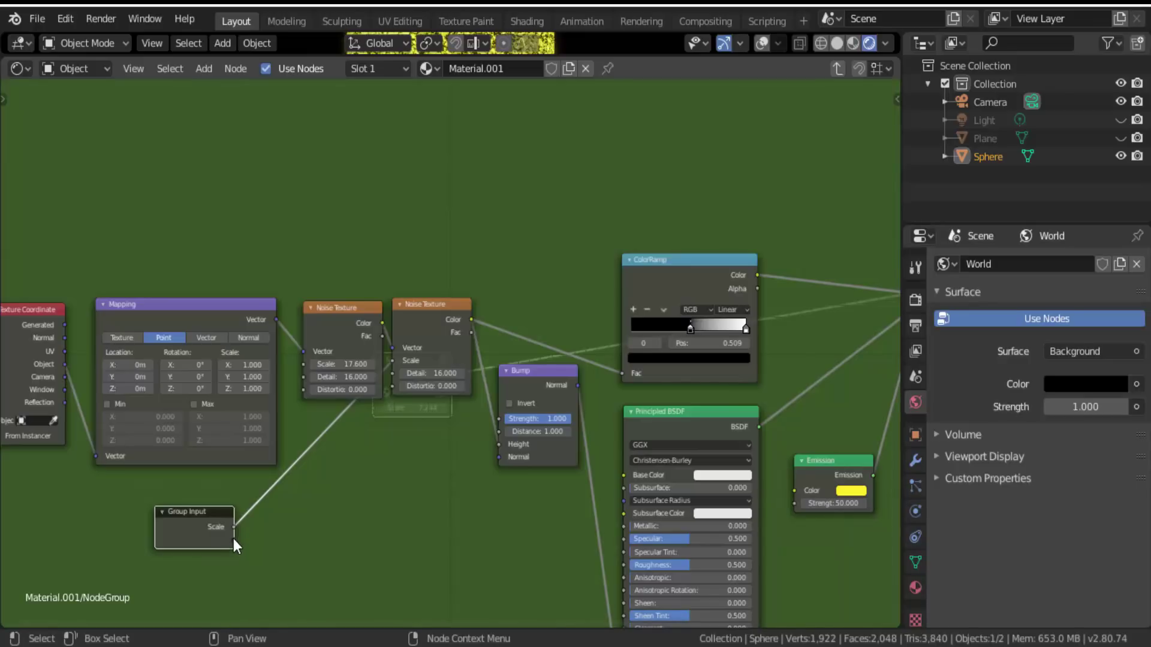
{"action": "left_click_drag", "start_coordinate": [232, 538], "coordinate": [794, 492]}
{"action": "scroll", "coordinate": [376, 462], "scroll_direction": "down", "scroll_amount": 2}
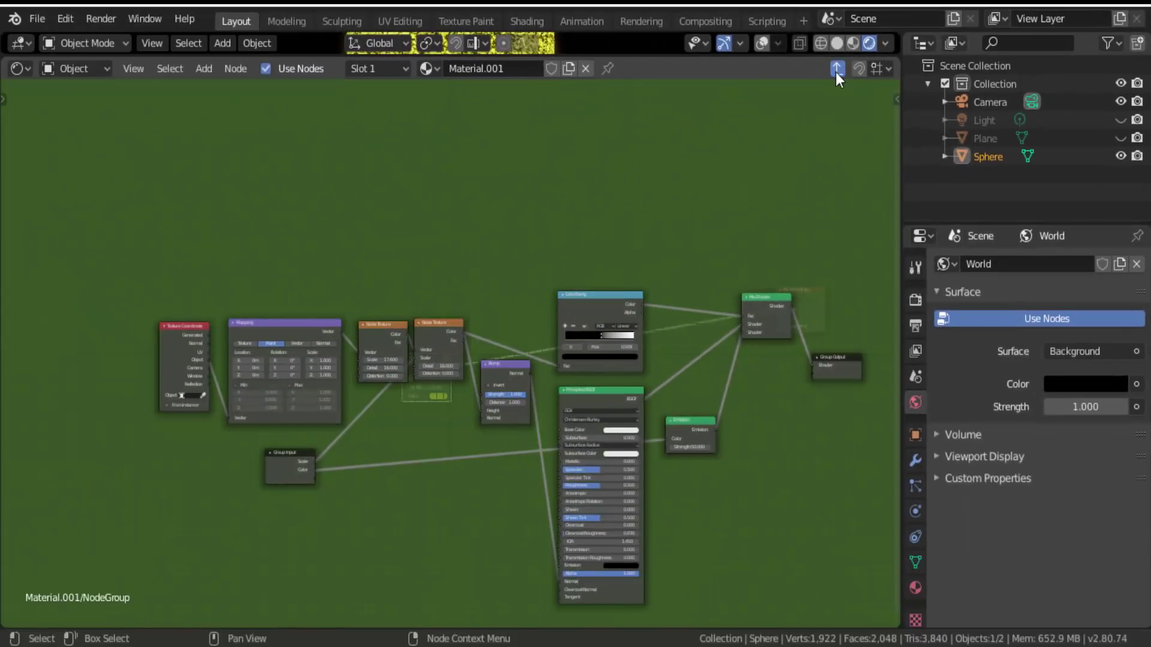
- Exit the node group and move the Material Output node close beside the NodeGroup node
{"action": "left_click", "coordinate": [836, 69]}
{"action": "scroll", "coordinate": [490, 451], "scroll_direction": "up", "scroll_amount": 2}
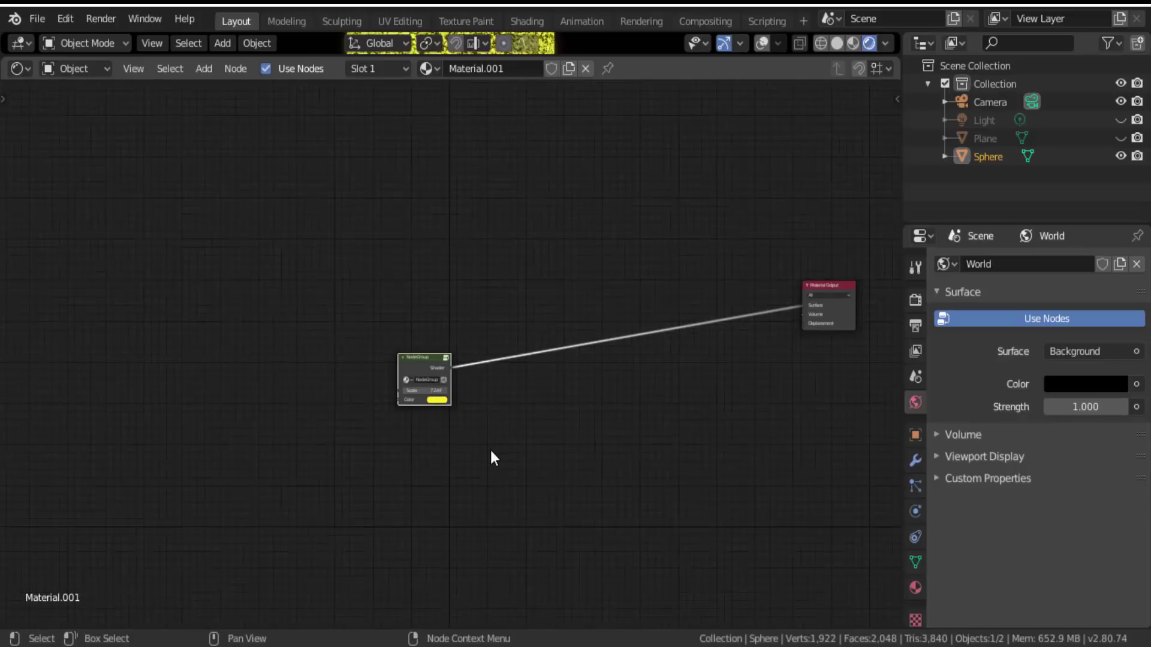
{"action": "scroll", "coordinate": [491, 451], "scroll_direction": "down", "scroll_amount": 1}
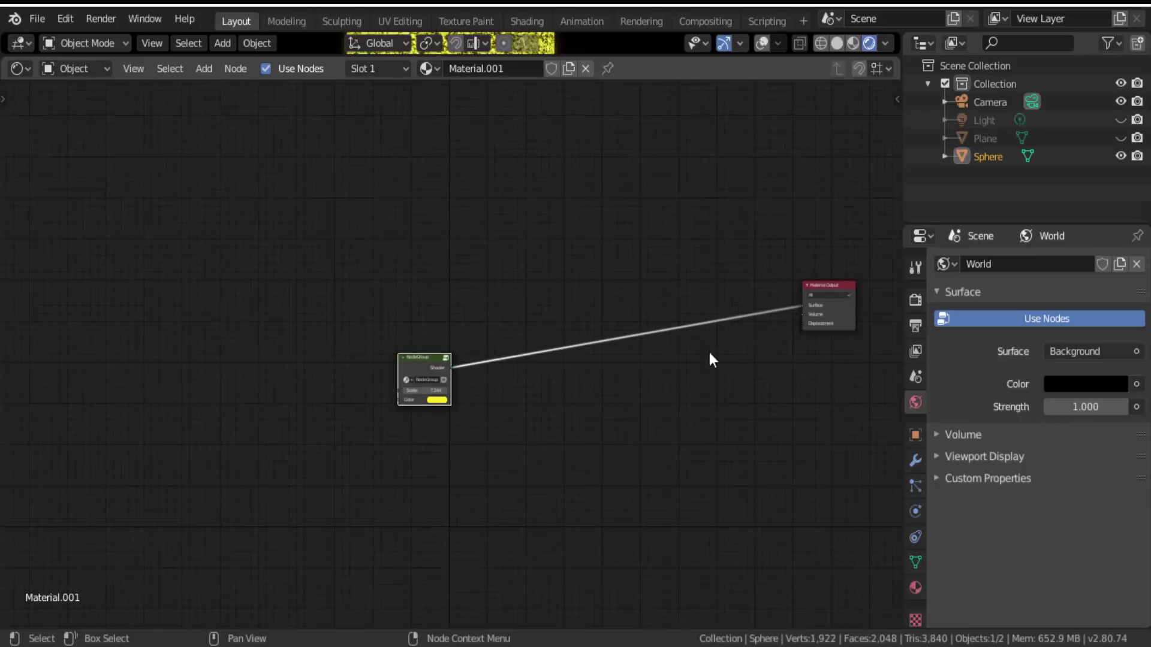
{"action": "left_click", "coordinate": [850, 282]}
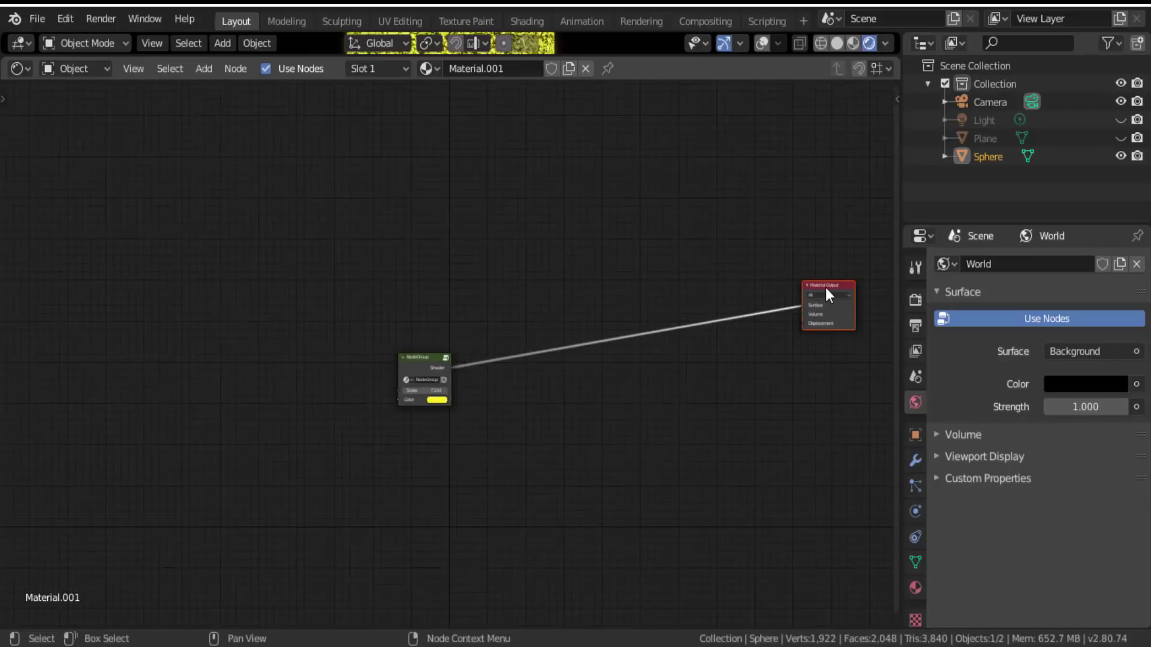
{"action": "left_click_drag", "start_coordinate": [825, 288], "coordinate": [472, 355]}
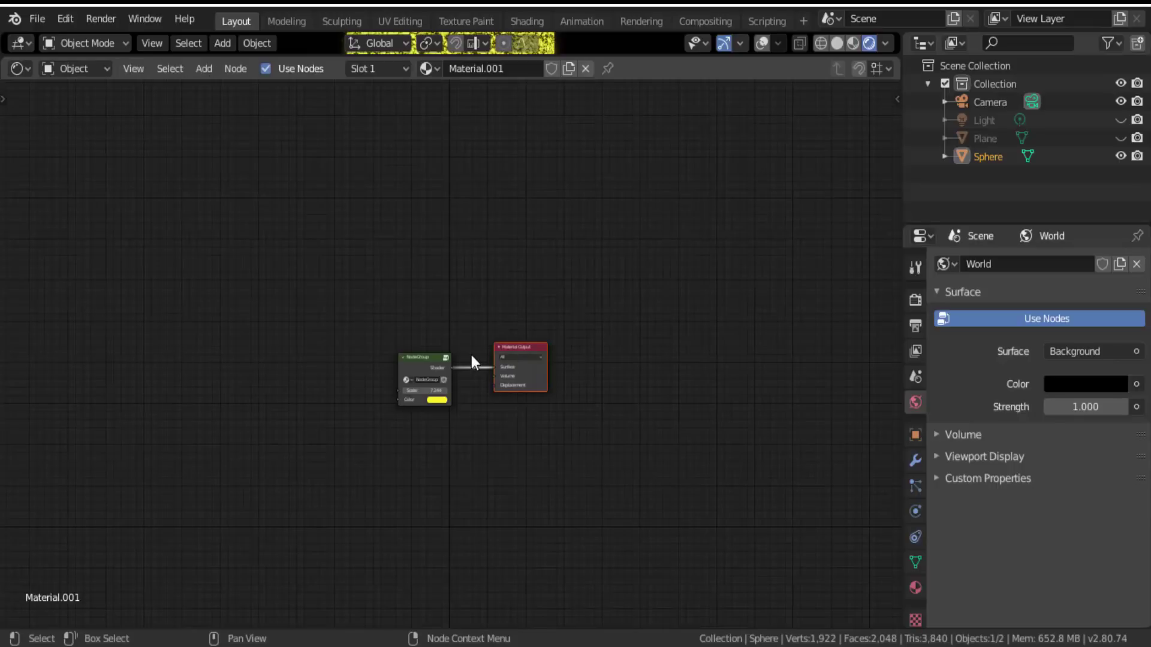
- Reposition the NodeGroup node slightly farther from the Material Output node and a little higher
{"action": "left_click", "coordinate": [419, 354]}
{"action": "key", "text": "g"}
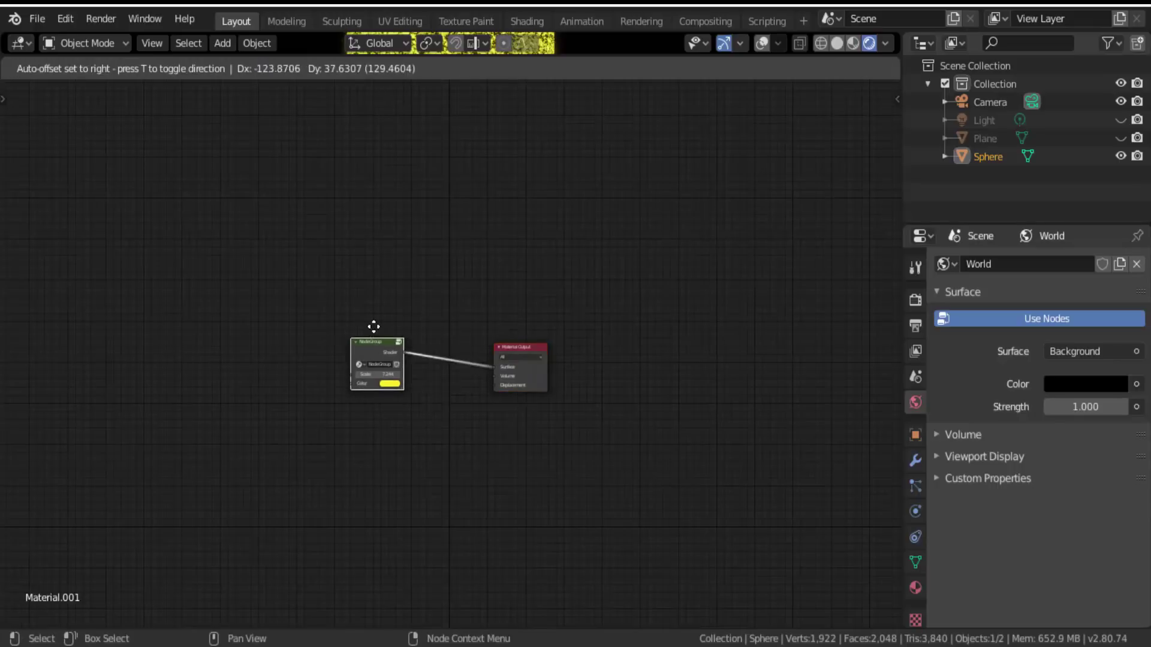
{"action": "left_click", "coordinate": [428, 333]}
{"action": "scroll", "coordinate": [605, 411], "scroll_direction": "up", "scroll_amount": 3}
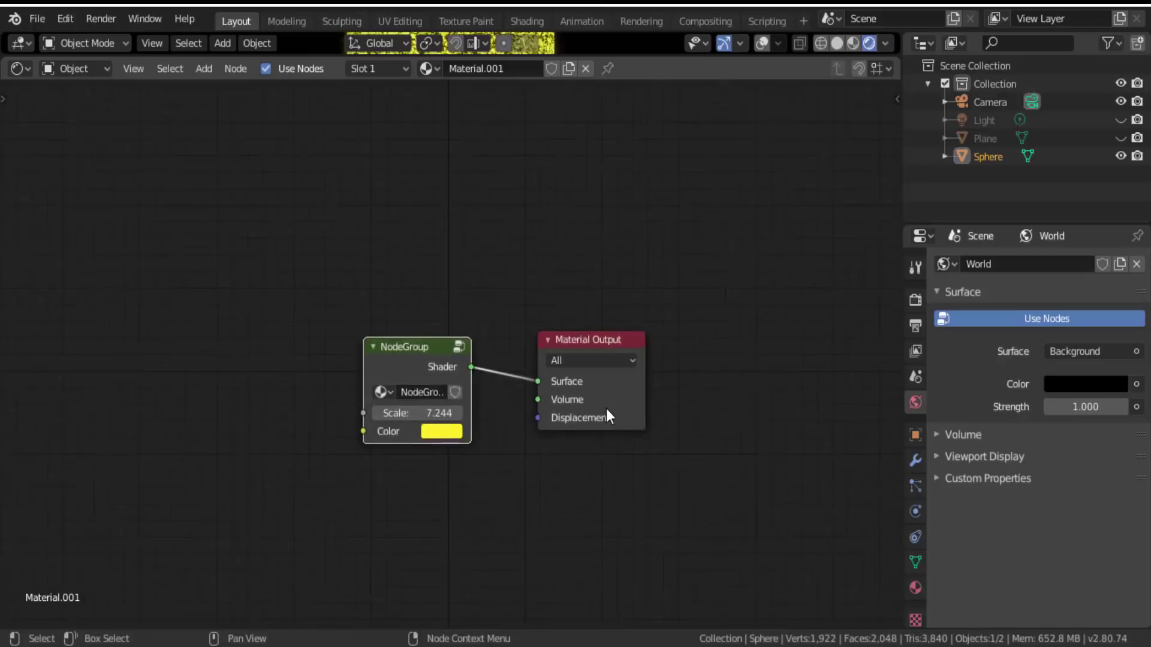
{"action": "scroll", "coordinate": [606, 413], "scroll_direction": "up", "scroll_amount": 2}
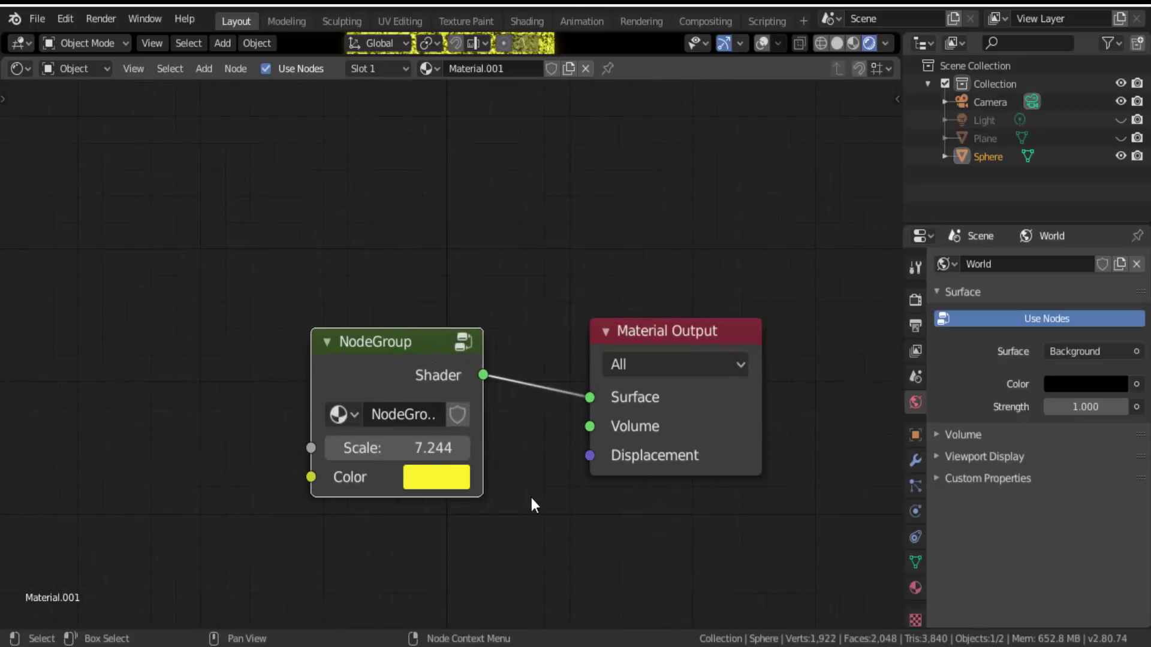
- Enlarge the 3D viewport above the node editor and set the node group's Scale to 2.244
{"action": "mouse_move", "coordinate": [357, 454]}
{"action": "left_mouse_down"}
{"action": "mouse_move", "coordinate": [430, 454]}
{"action": "mouse_move", "coordinate": [327, 454]}
{"action": "mouse_move", "coordinate": [372, 454]}
{"action": "left_mouse_up"}
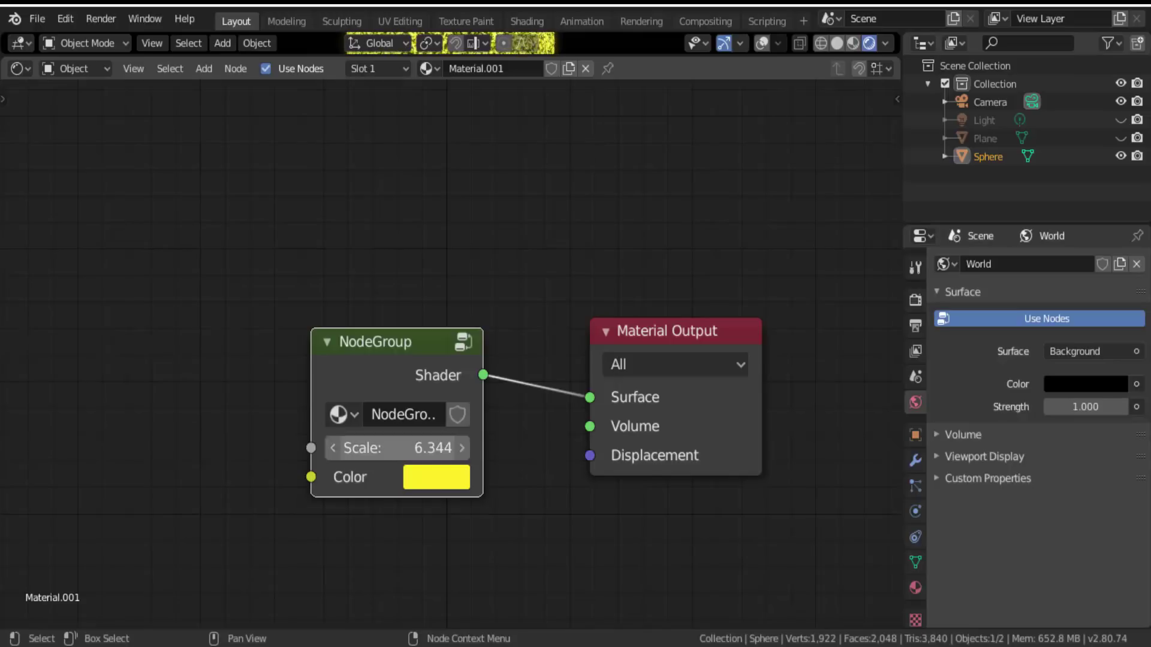
{"action": "left_click", "coordinate": [423, 479]}
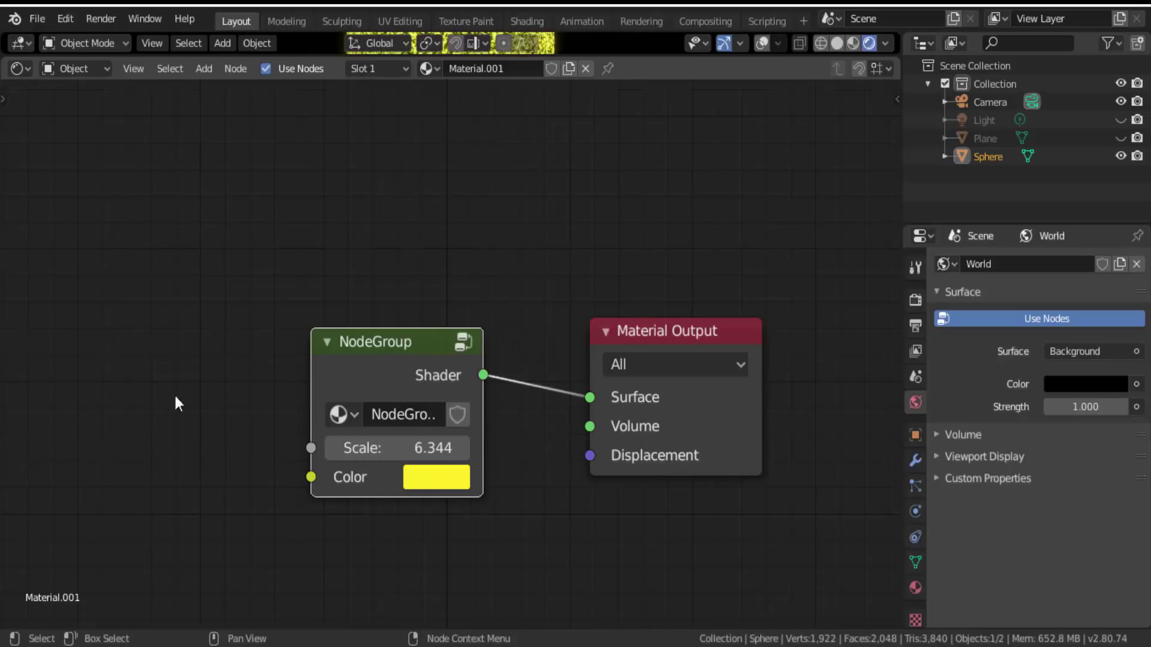
{"action": "left_click_drag", "start_coordinate": [673, 56], "coordinate": [659, 337]}
{"action": "left_click_drag", "start_coordinate": [411, 480], "coordinate": [371, 437]}
{"action": "left_click_drag", "start_coordinate": [366, 535], "coordinate": [312, 535]}
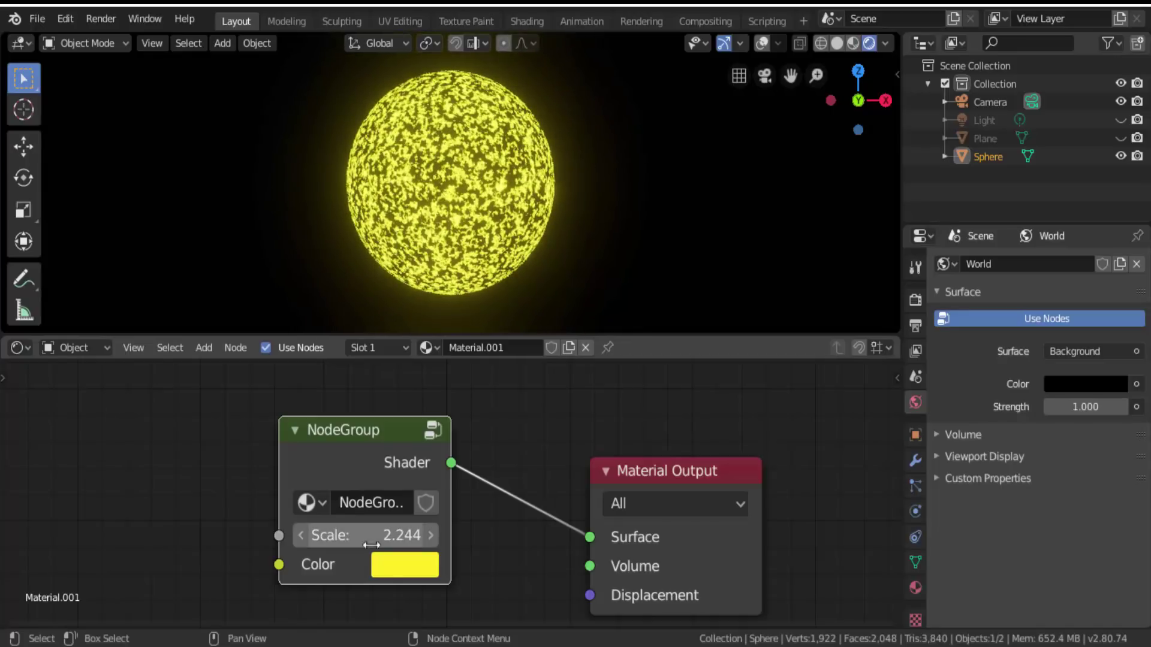
- Set the node group's Color to yellow with hue 0.159 and saturation 0.885, and shrink the node editor to enlarge the 3D viewport
{"action": "left_click", "coordinate": [395, 561]}
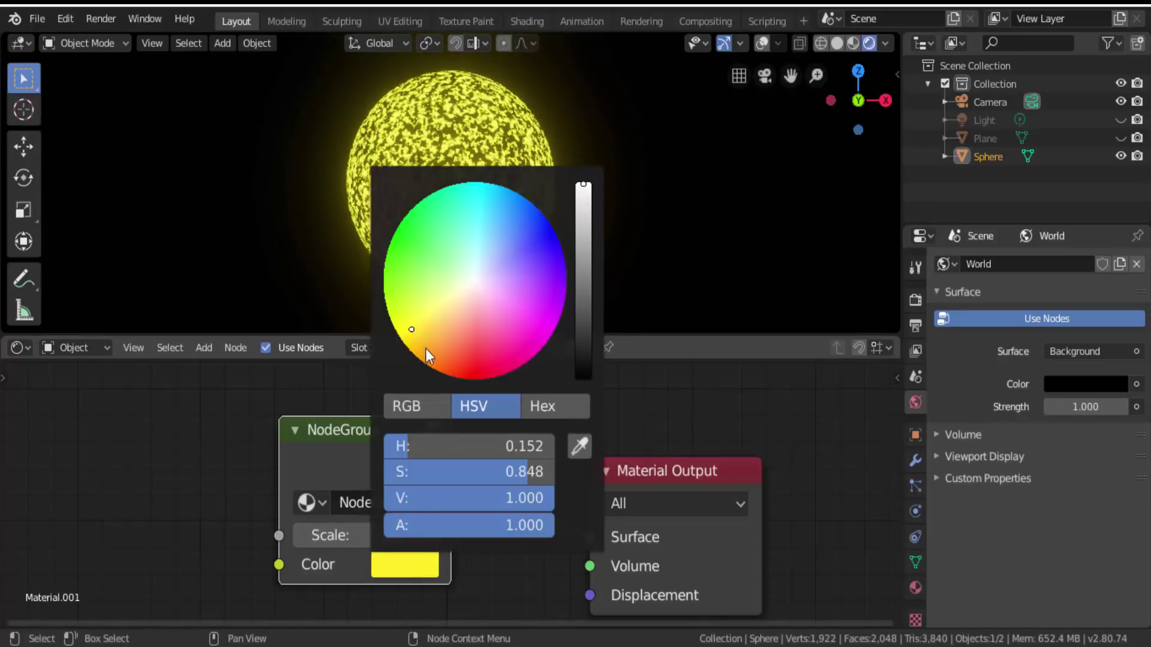
{"action": "left_click_drag", "start_coordinate": [425, 350], "coordinate": [407, 328]}
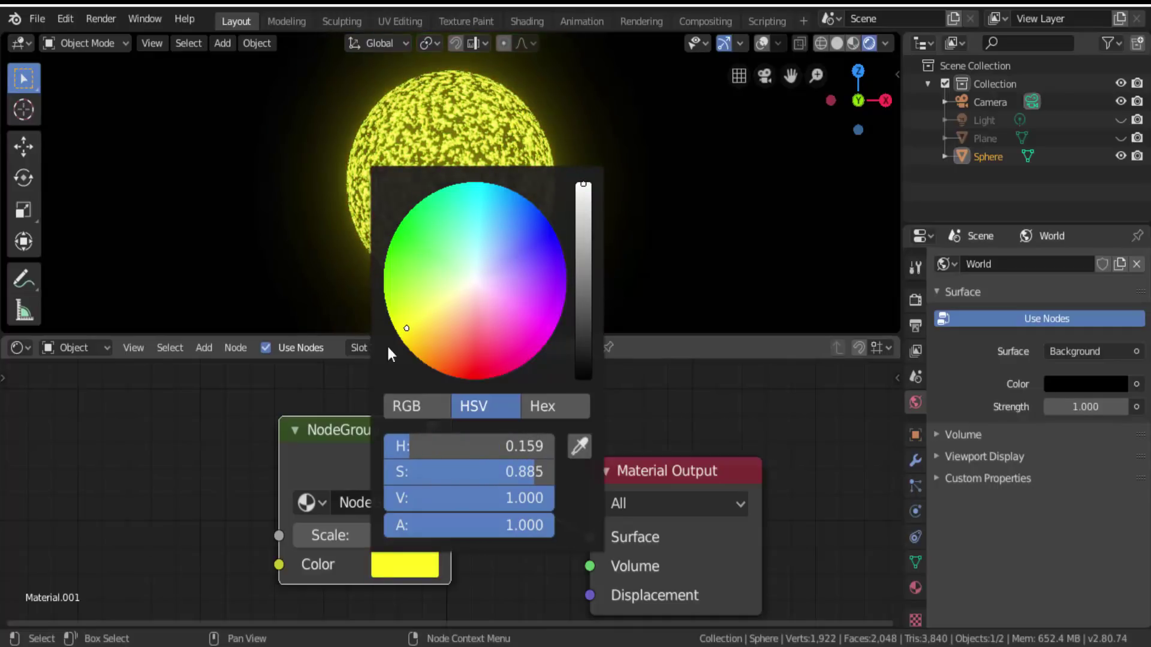
{"action": "scroll", "coordinate": [131, 531], "scroll_direction": "down", "scroll_amount": 2}
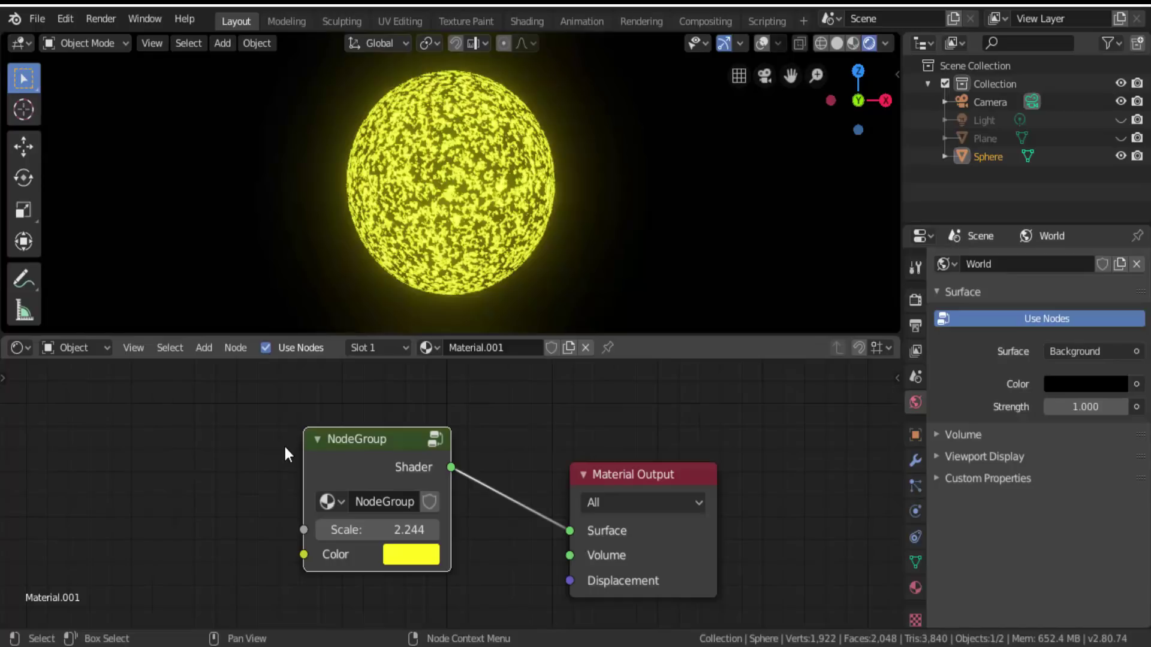
{"action": "left_click_drag", "start_coordinate": [514, 336], "coordinate": [519, 608]}
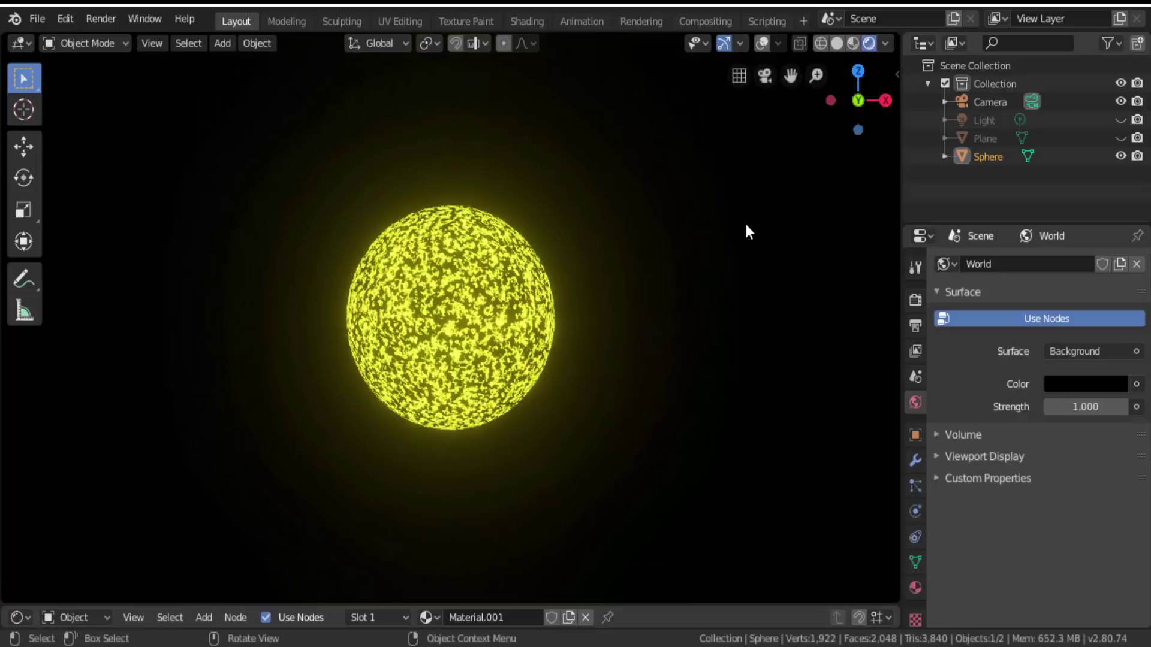
- Set the Eevee render sampling to 40 samples
{"action": "left_click", "coordinate": [914, 301]}
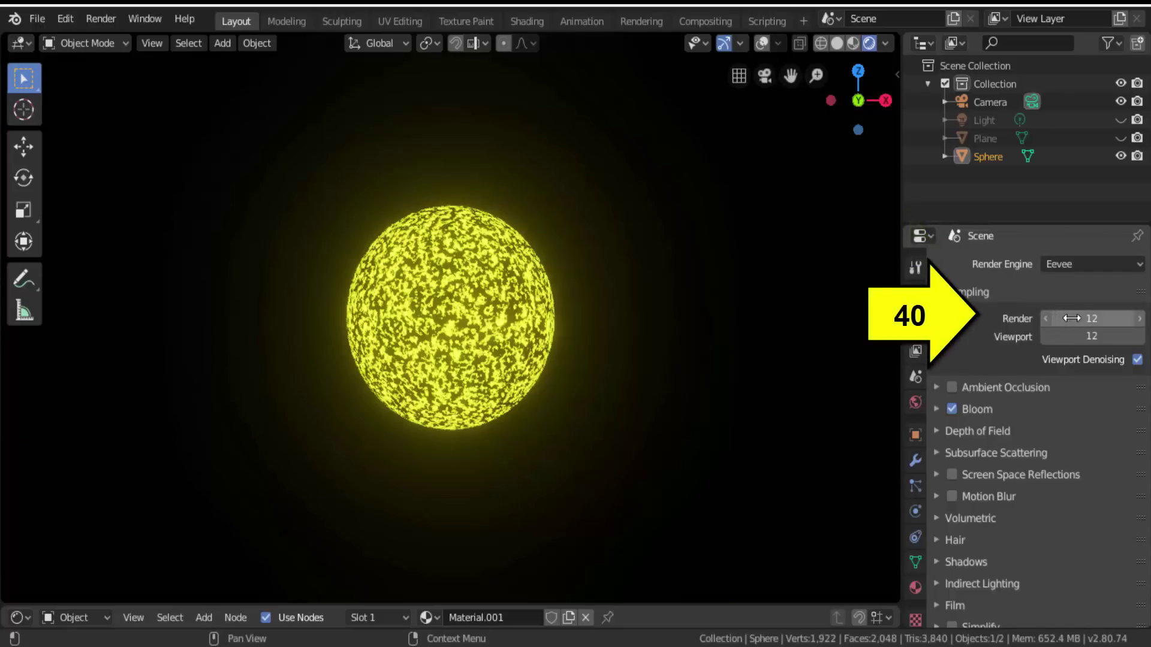
{"action": "left_click", "coordinate": [1047, 319]}
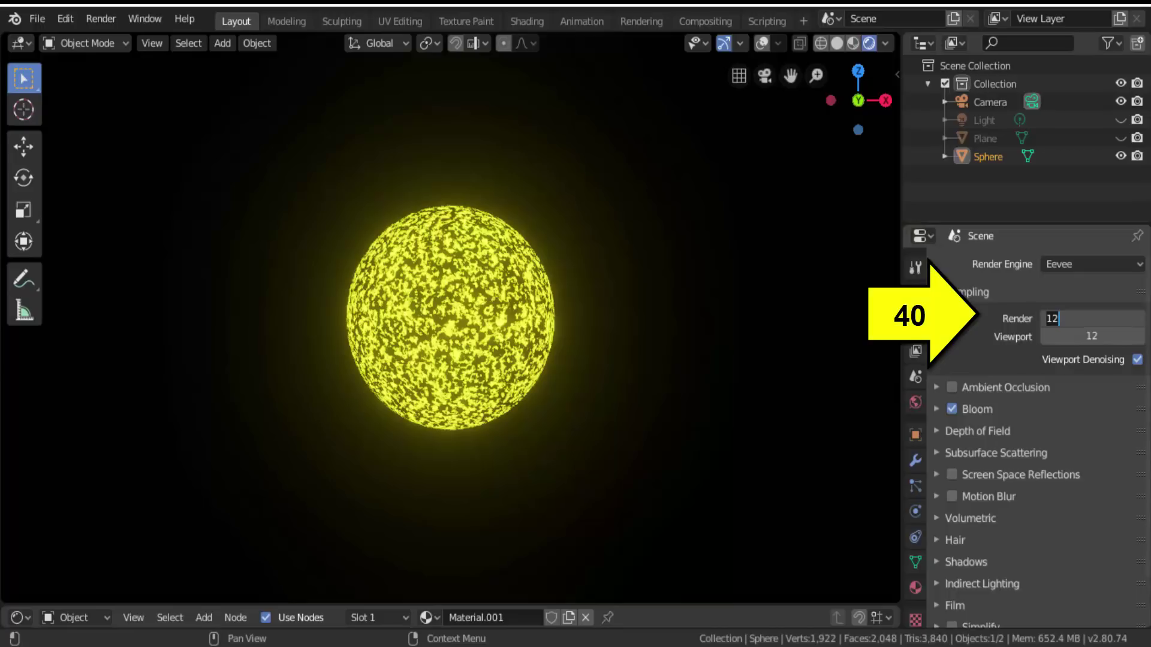
{"action": "type", "text": "40"}
{"action": "key", "text": "Return"}
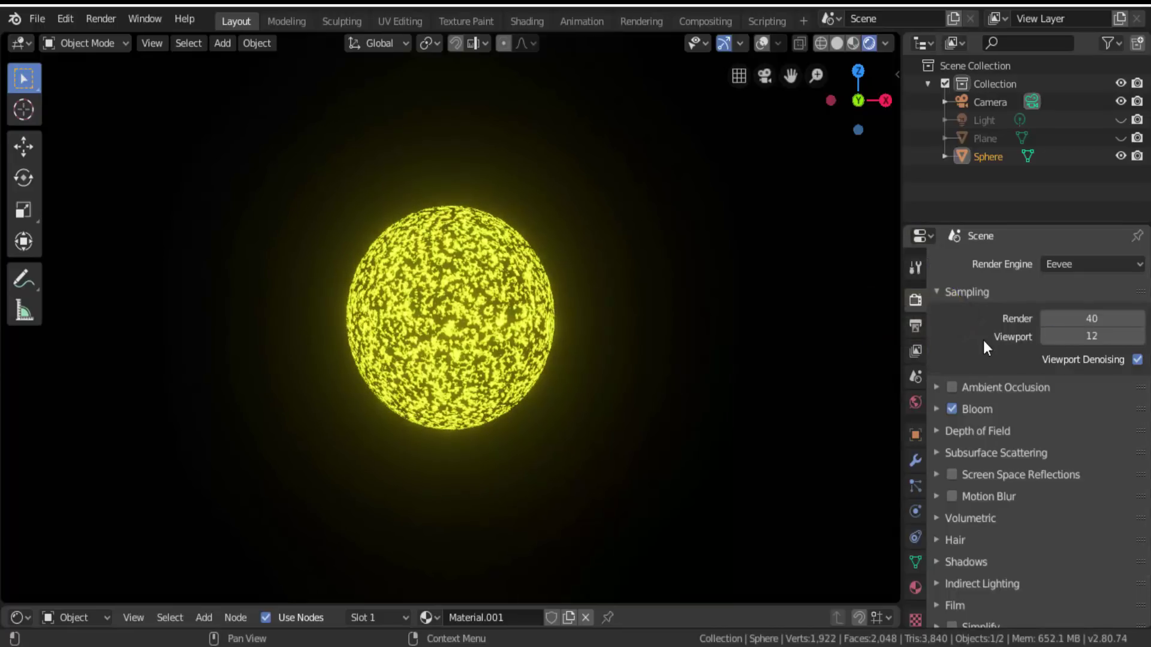
- Apply the HDTV 720p resolution preset to the render output and set the resolution percentage to 50%
{"action": "left_click", "coordinate": [919, 326]}
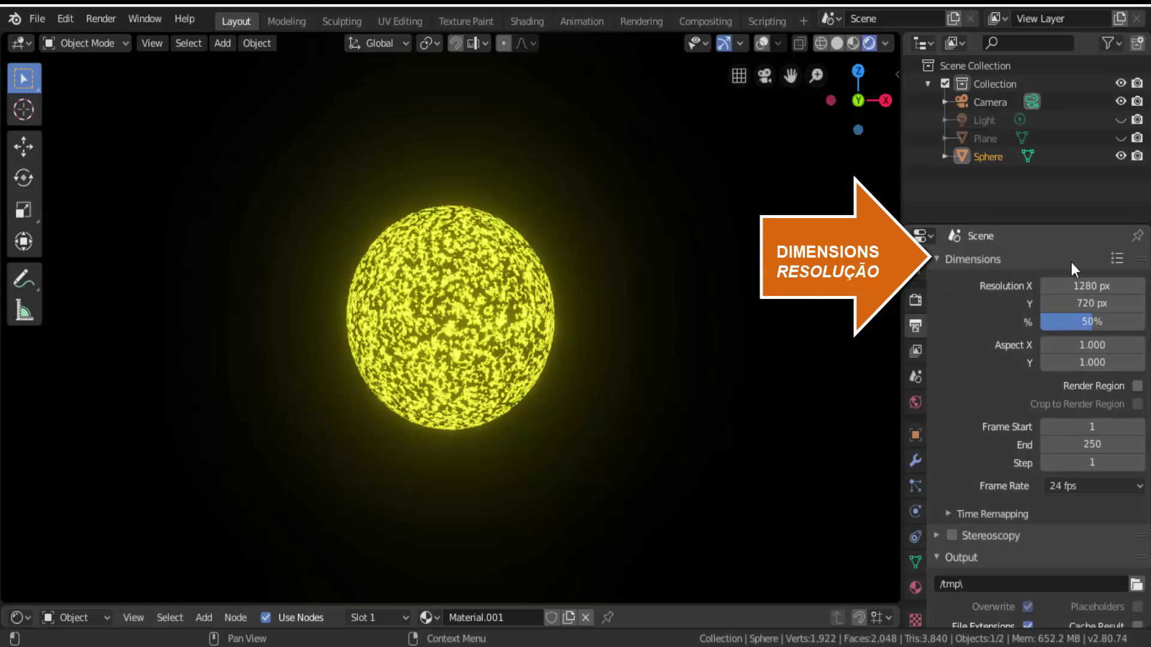
{"action": "left_click", "coordinate": [1121, 259]}
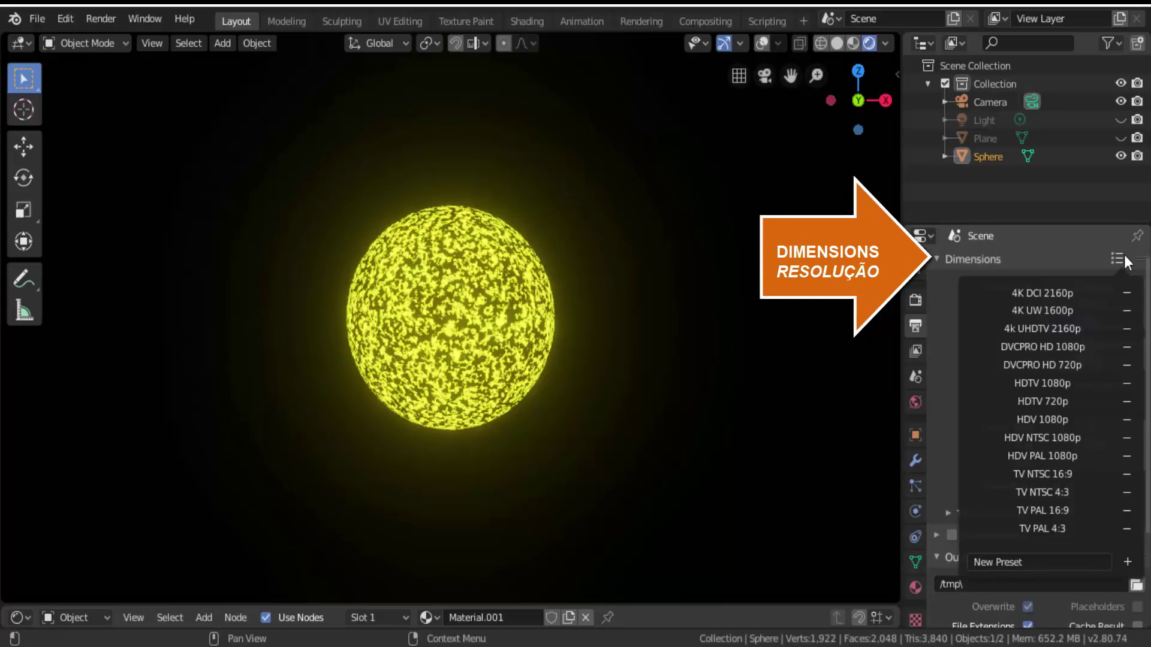
{"action": "left_click", "coordinate": [1062, 398]}
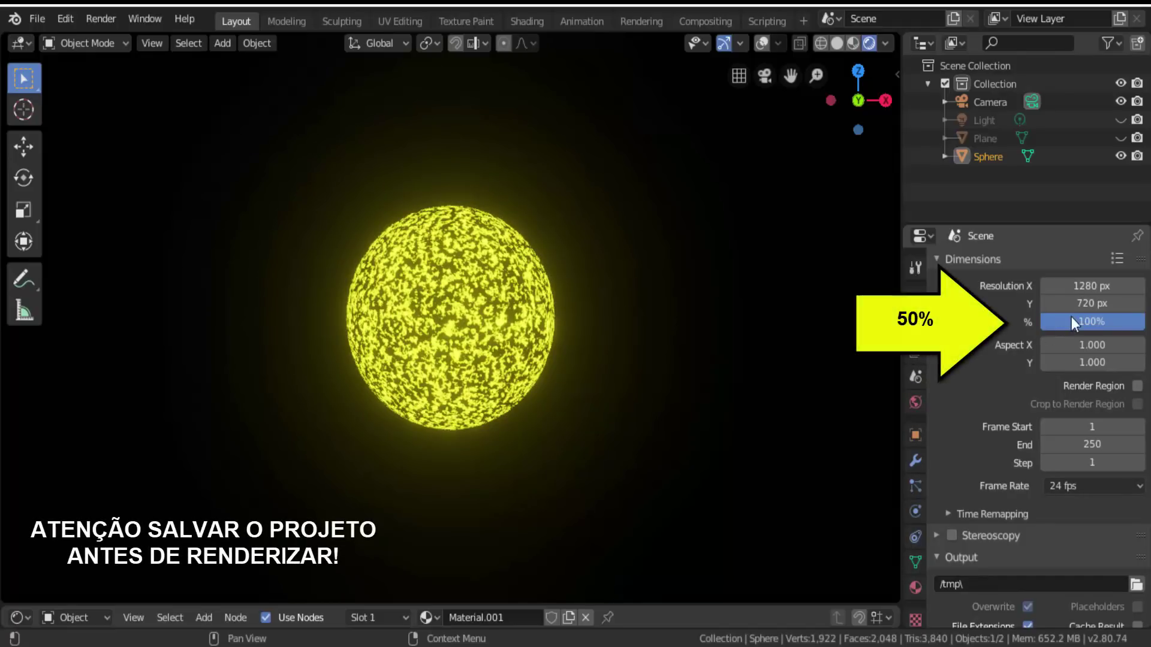
{"action": "left_click", "coordinate": [1086, 322]}
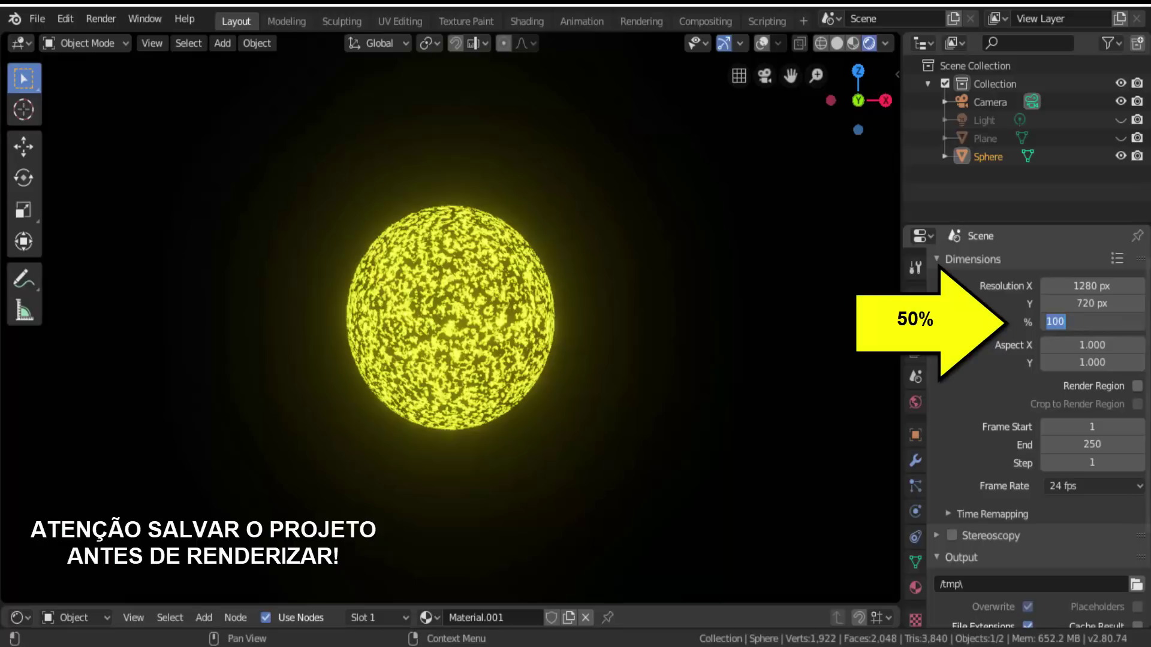
{"action": "type", "text": "50"}
{"action": "key", "text": "Return"}
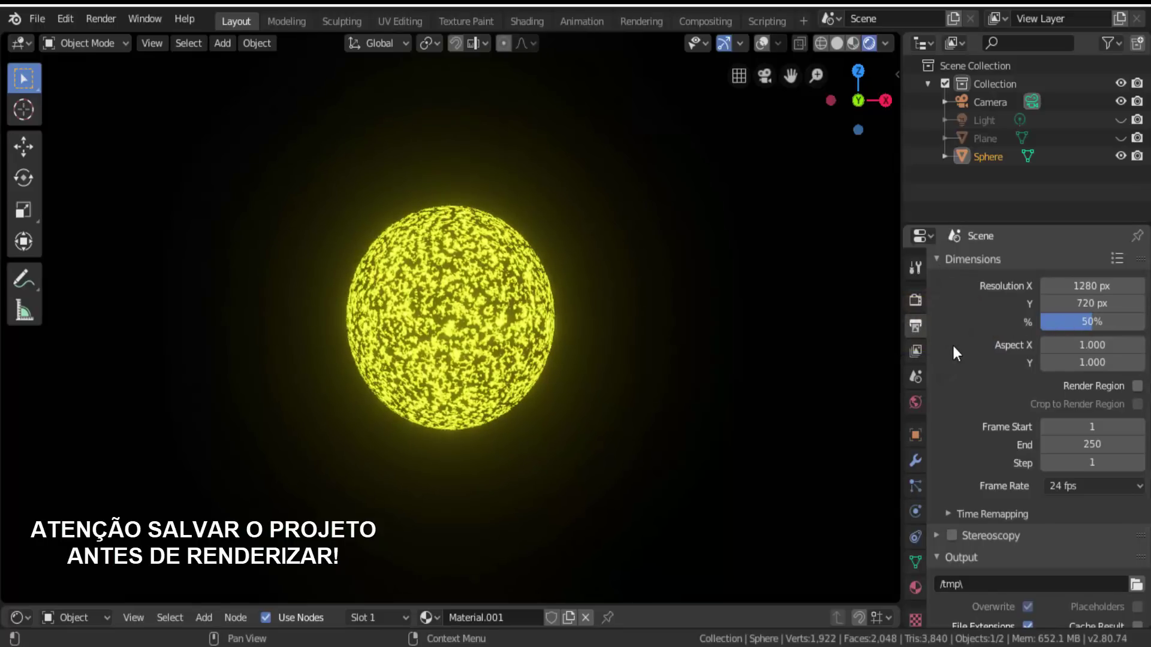
- Set the render output path to /tmp\efeito de sol
{"action": "scroll", "coordinate": [953, 349], "scroll_direction": "down", "scroll_amount": 5}
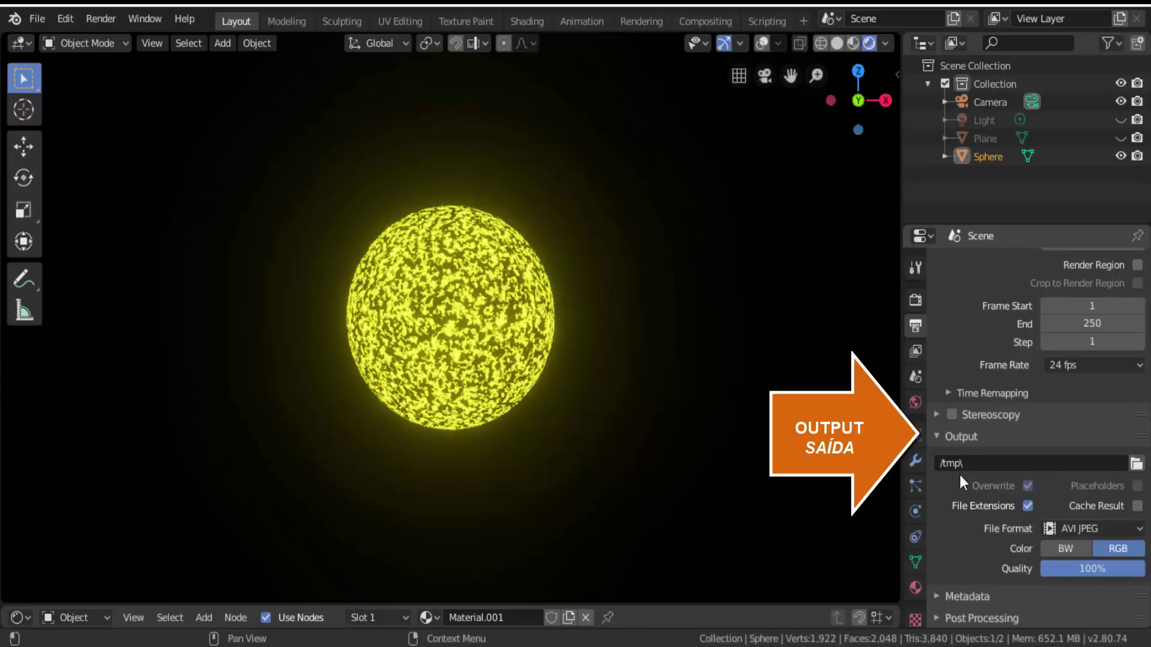
{"action": "left_click", "coordinate": [990, 464]}
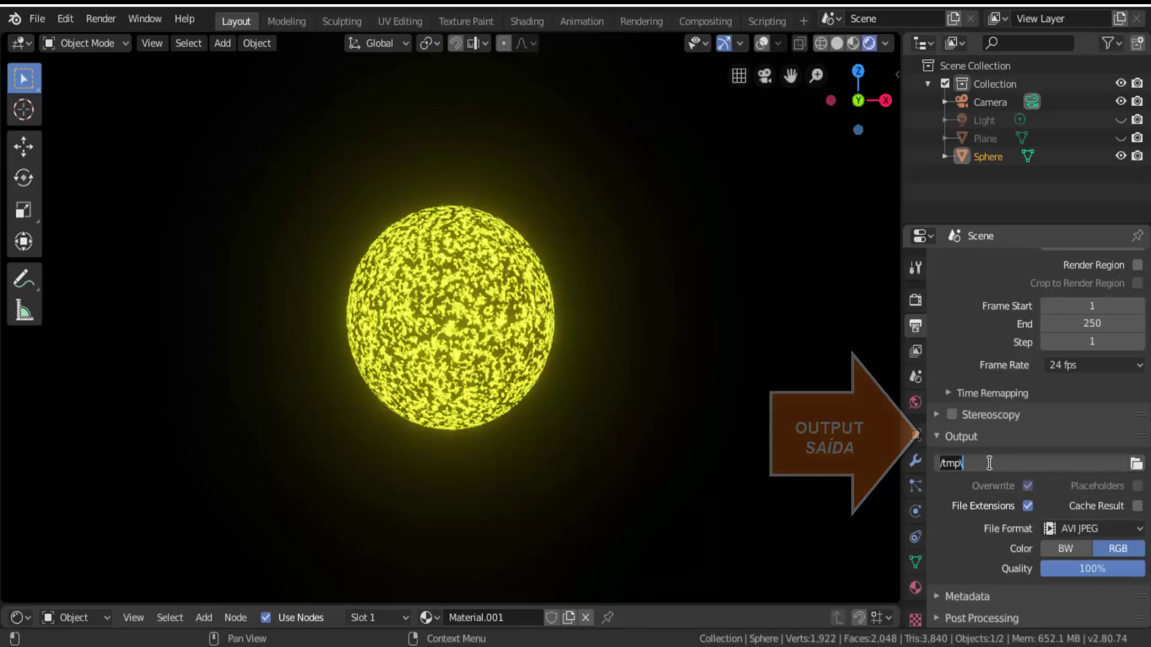
{"action": "left_click", "coordinate": [989, 463]}
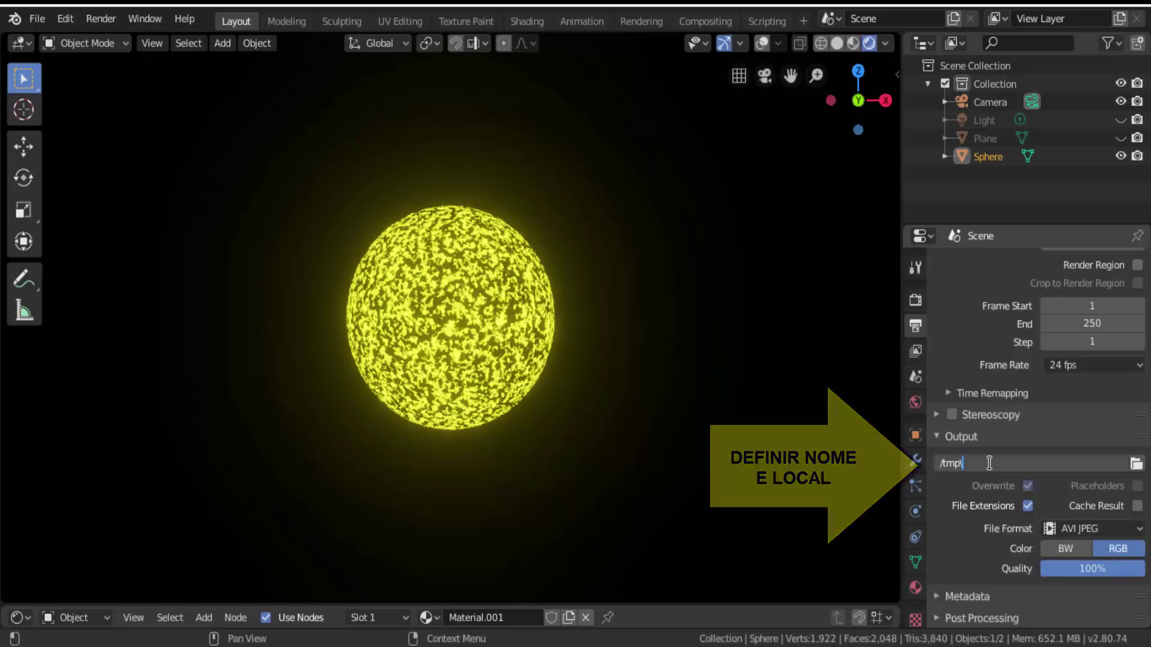
{"action": "type", "text": "efeito"}
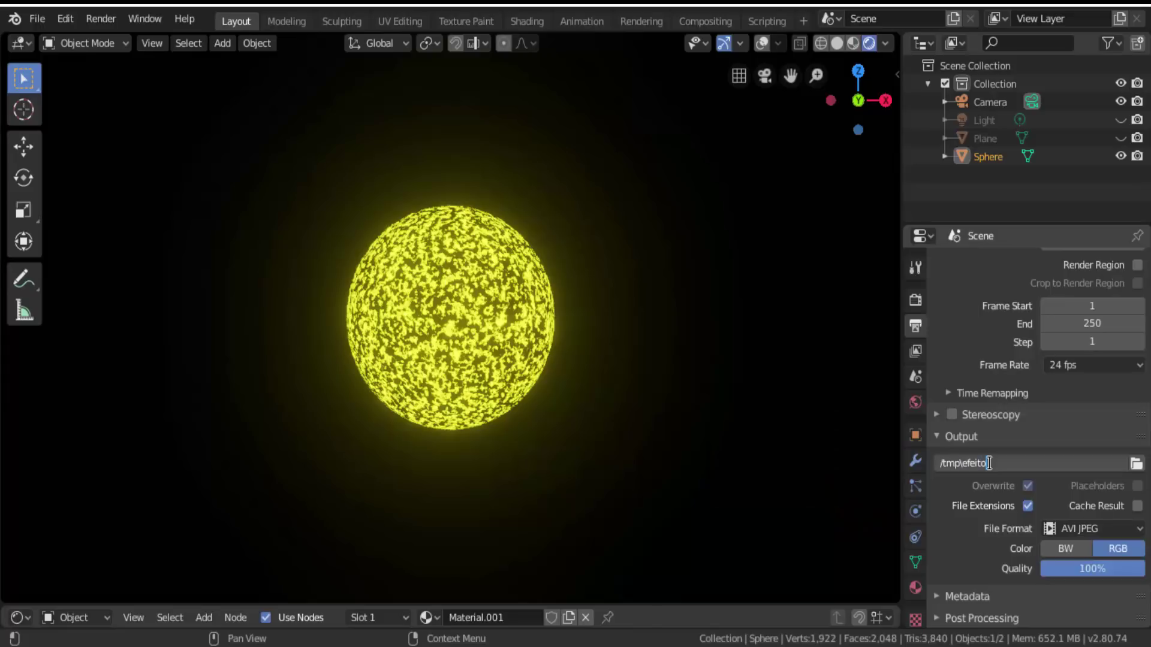
{"action": "type", "text": " de sol"}
{"action": "key", "text": "Return"}
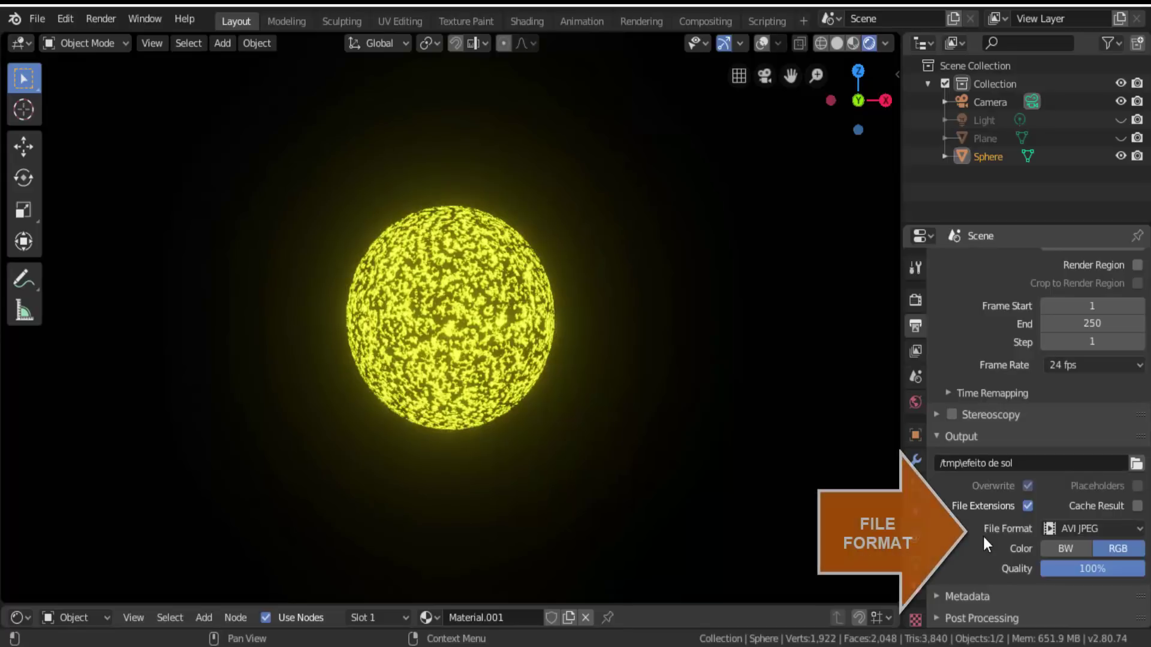
- Choose AVI JPEG as the output file format and start rendering the animation
{"action": "left_click", "coordinate": [1057, 529]}
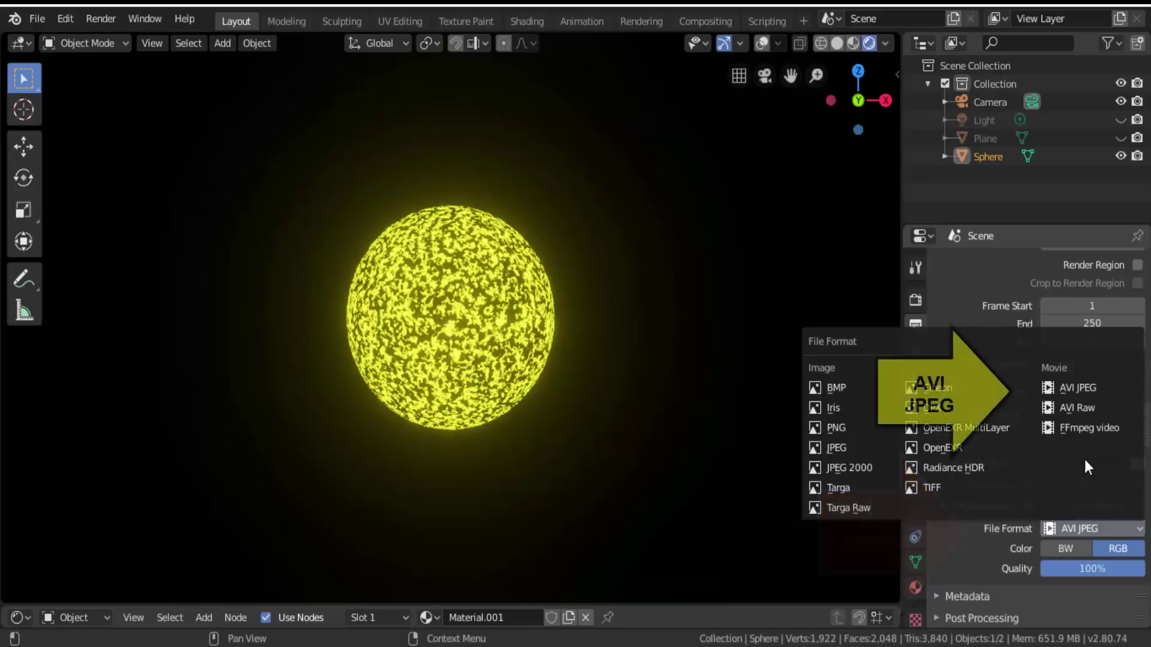
{"action": "left_click", "coordinate": [1080, 389]}
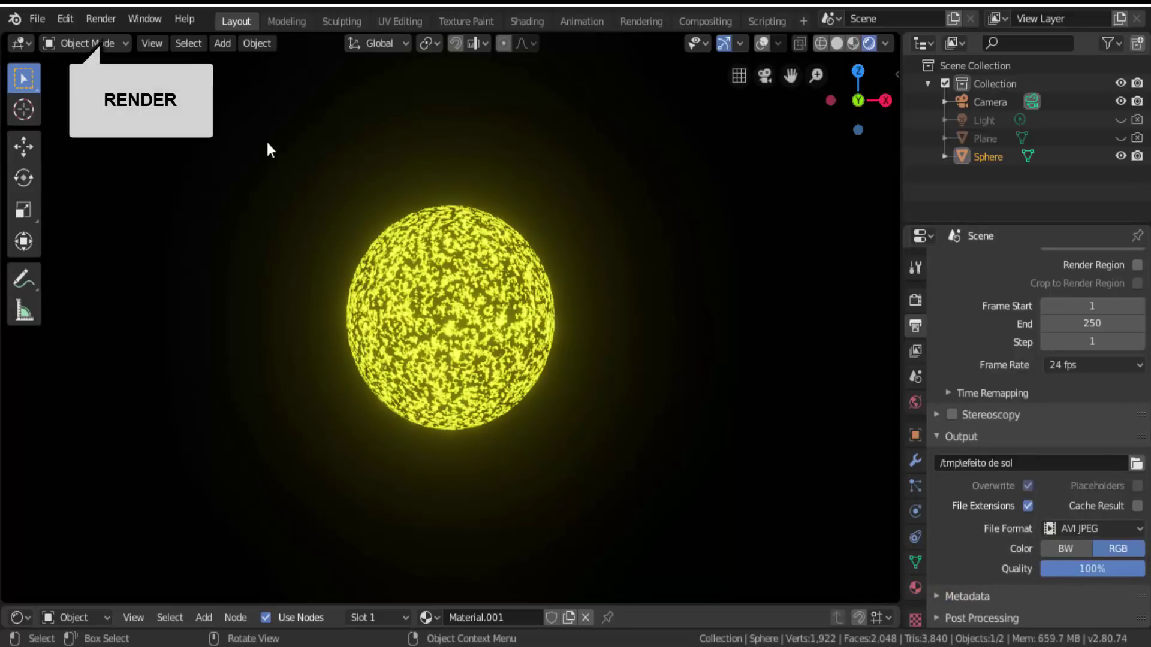
{"action": "left_click", "coordinate": [113, 24]}
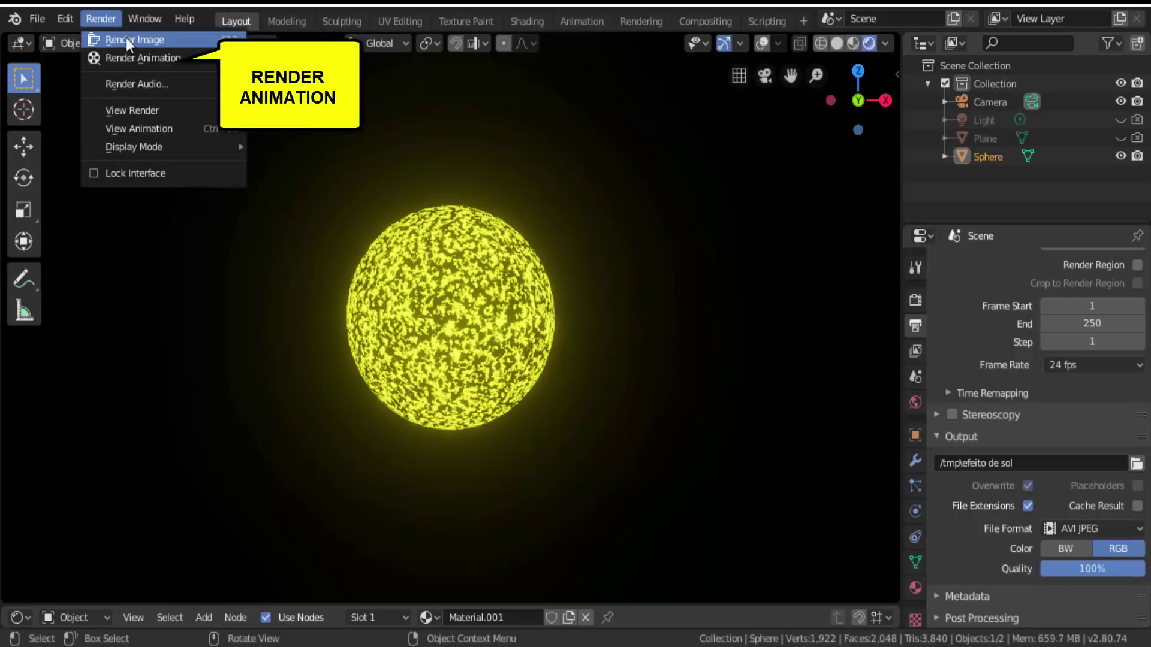
{"action": "left_click", "coordinate": [153, 58]}
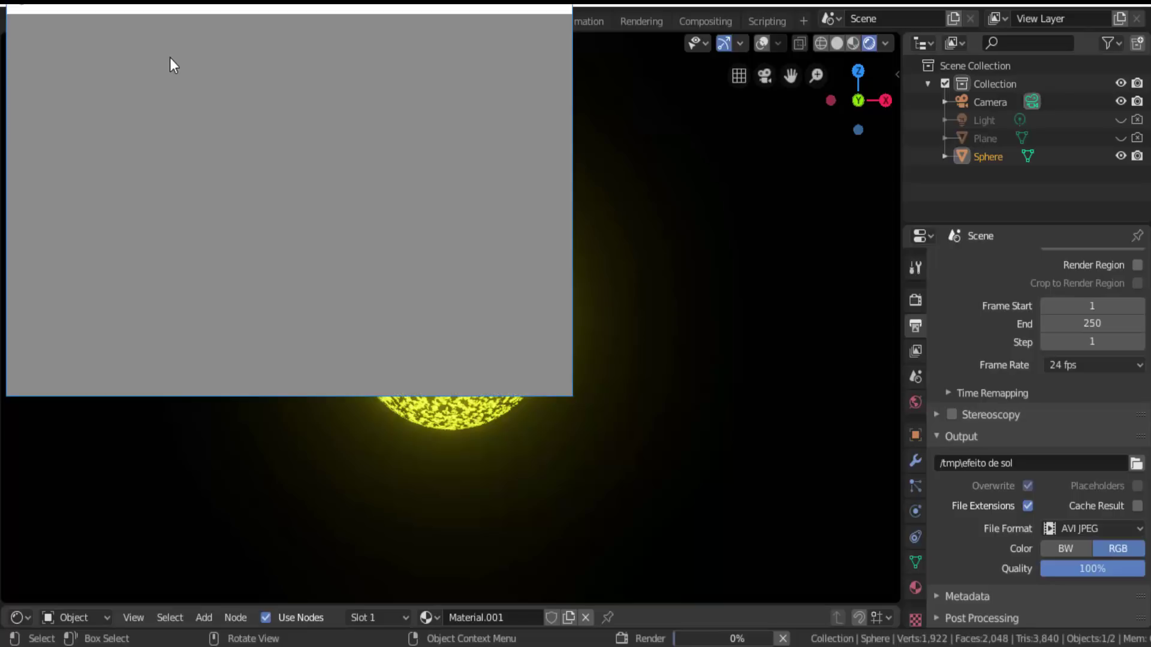